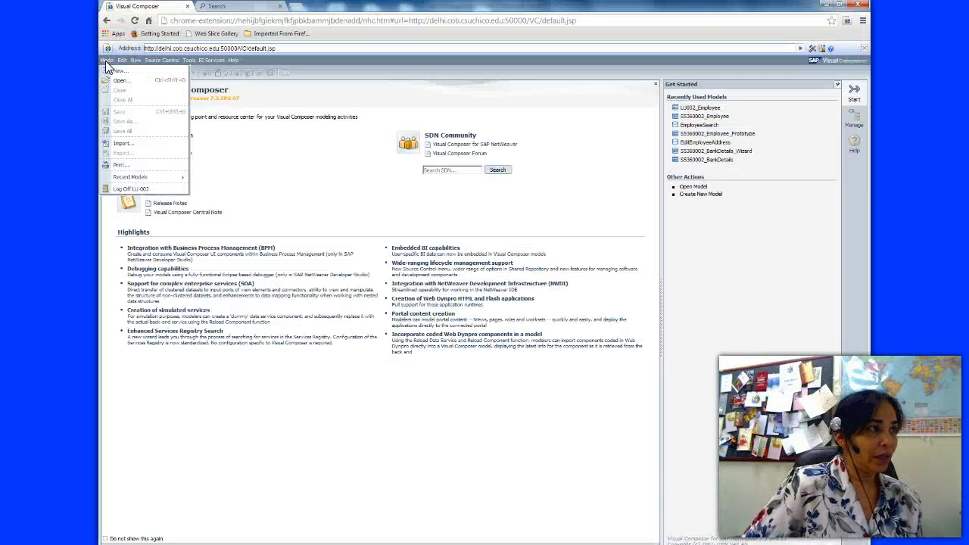
- Create a Composite View model named LU002_PurchaseOrder, checking its settings against the assignment document in Word
{"action": "left_click", "coordinate": [117, 71]}
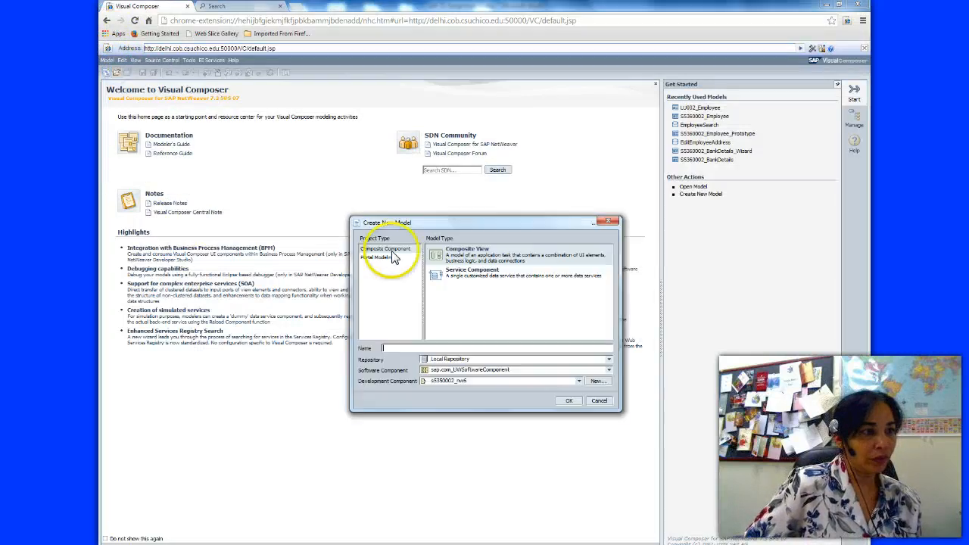
{"action": "type", "text": "U002_PurchaseOrder"}
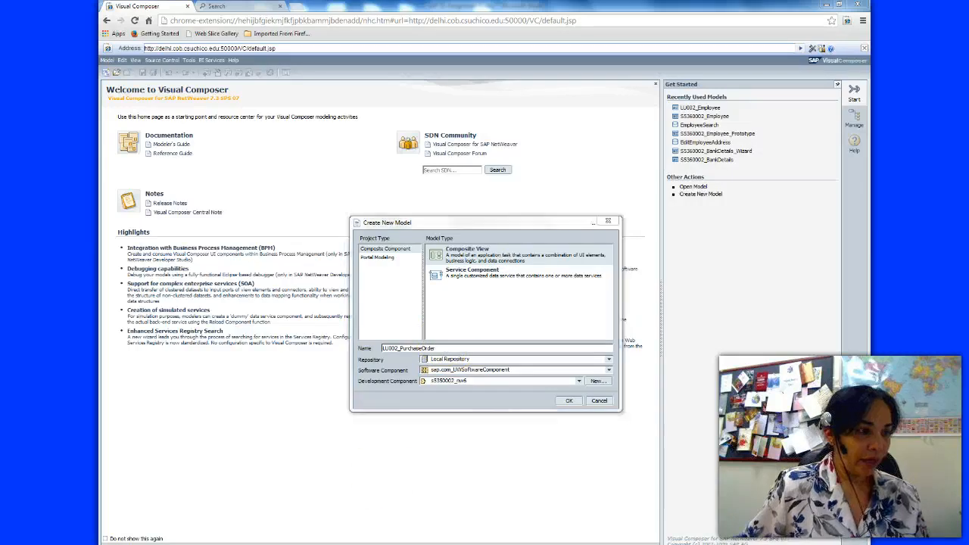
{"action": "key", "text": "alt+Tab"}
{"action": "left_click", "coordinate": [464, 512]}
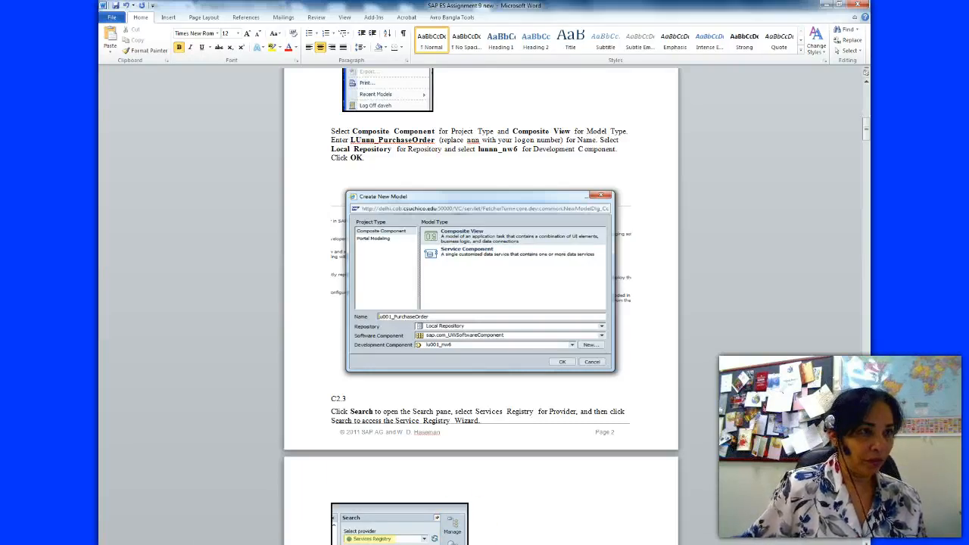
{"action": "mouse_move", "coordinate": [261, 544]}
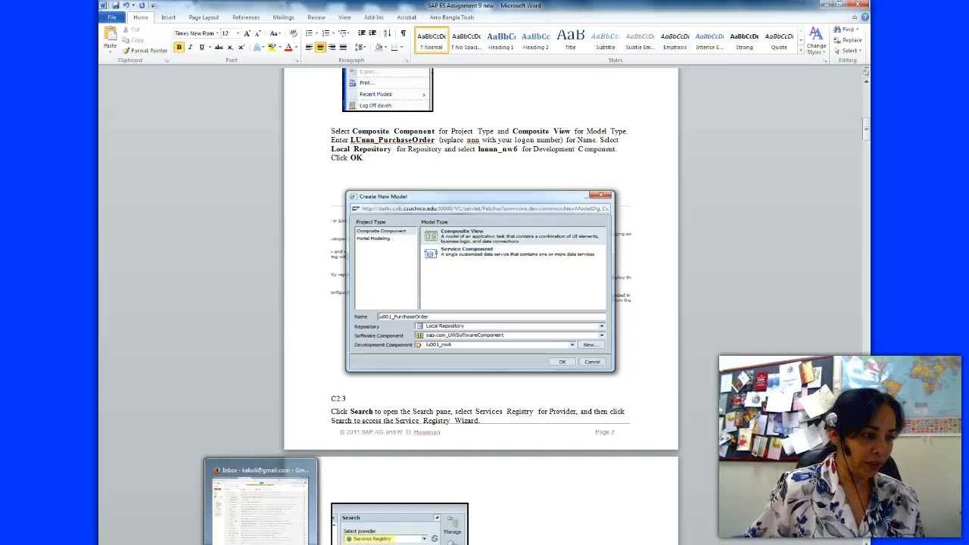
{"action": "left_click", "coordinate": [234, 503]}
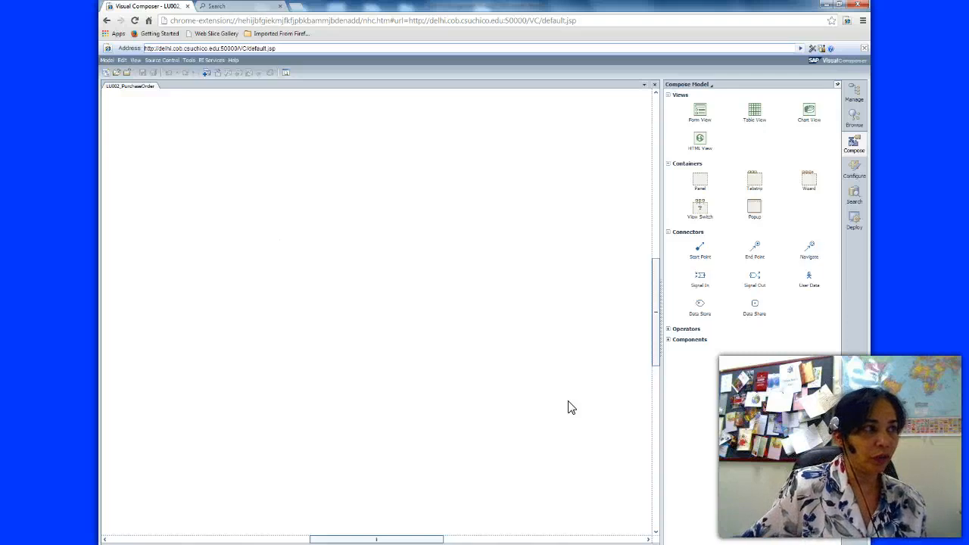
- Set the search provider to Services Registry and start the Services Registry Wizard
{"action": "left_click", "coordinate": [855, 198]}
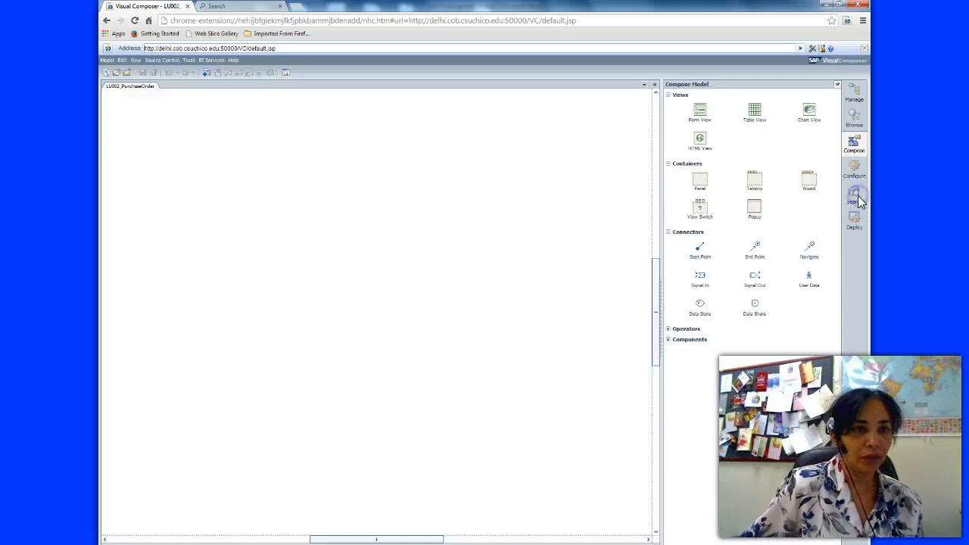
{"action": "left_click", "coordinate": [823, 107]}
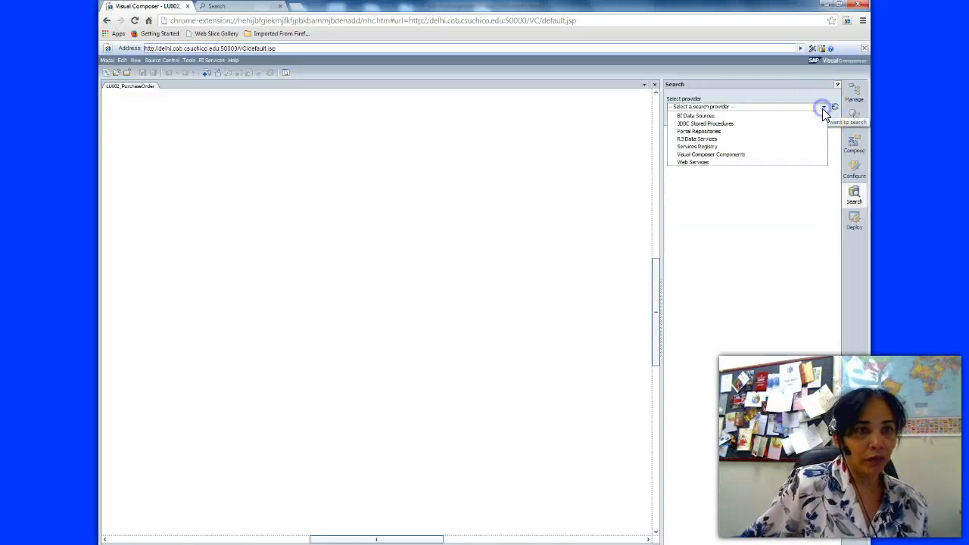
{"action": "left_click", "coordinate": [700, 146]}
{"action": "left_click", "coordinate": [678, 147]}
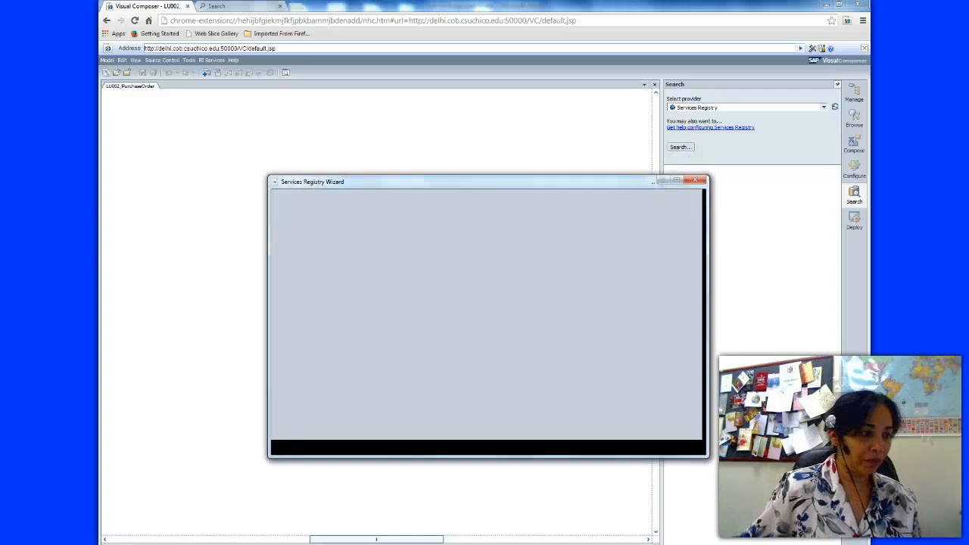
- Consult the service search instructions in Word, then search the registry for PurchaseOrder* in Visual Composer
{"action": "key", "text": "alt+Tab"}
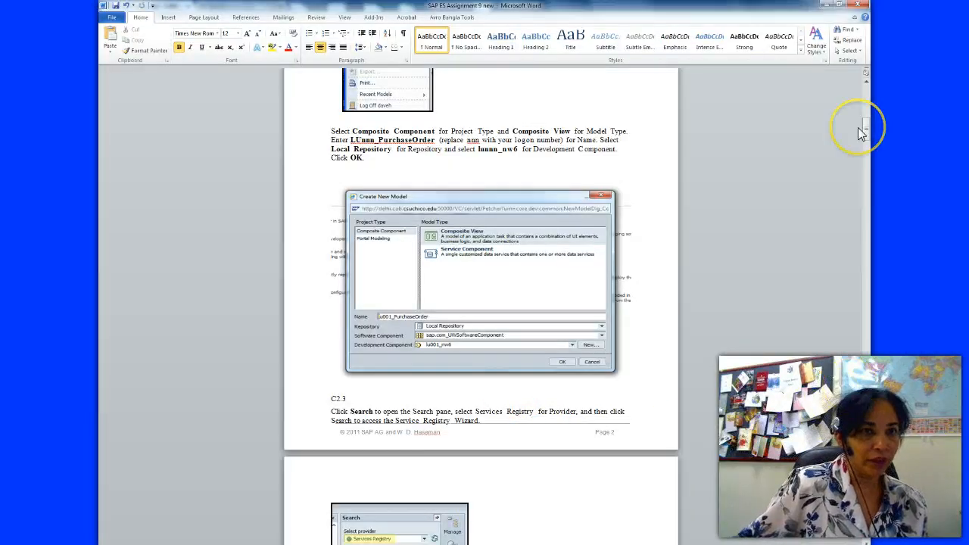
{"action": "left_click_drag", "start_coordinate": [858, 127], "coordinate": [863, 153]}
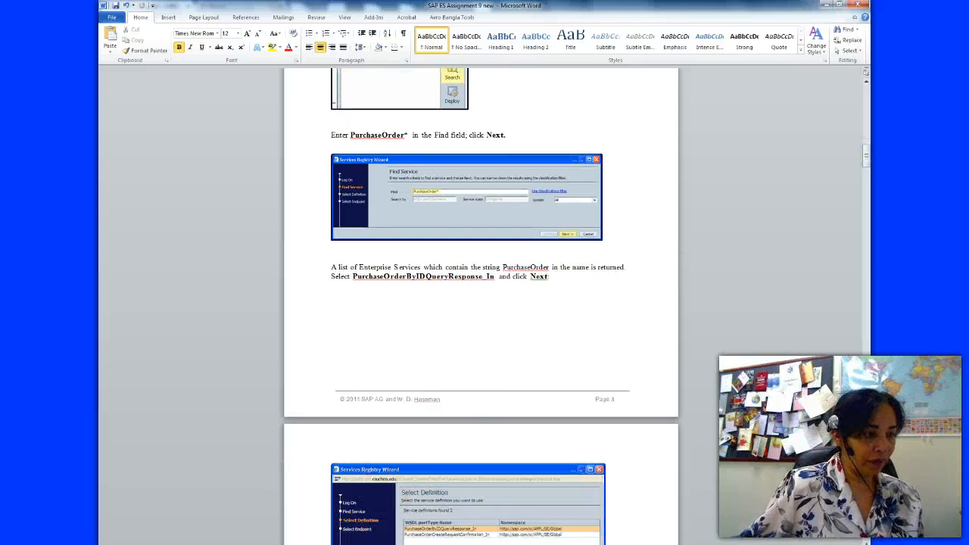
{"action": "key", "text": "alt+Tab"}
{"action": "left_click", "coordinate": [424, 234]}
{"action": "type", "text": "Purchase"}
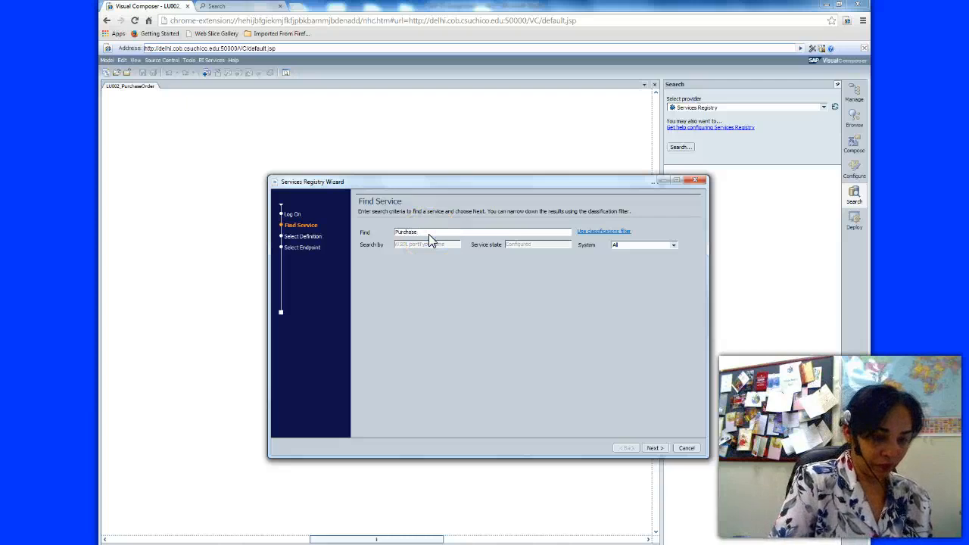
{"action": "type", "text": "Order*"}
{"action": "left_click", "coordinate": [651, 449]}
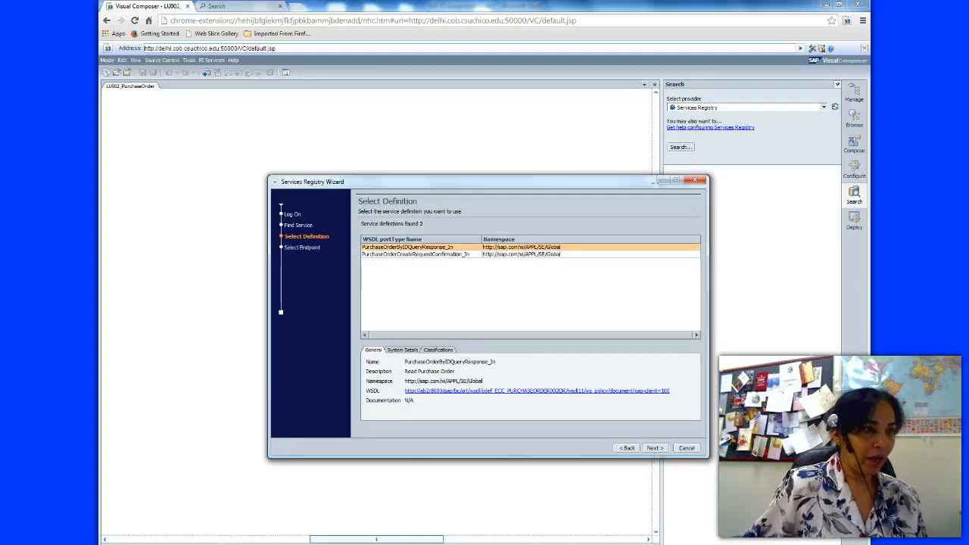
- Check the required service definition in Word and continue the wizard with PurchaseOrderByIDQueryResponse_In selected
{"action": "key", "text": "alt+Tab"}
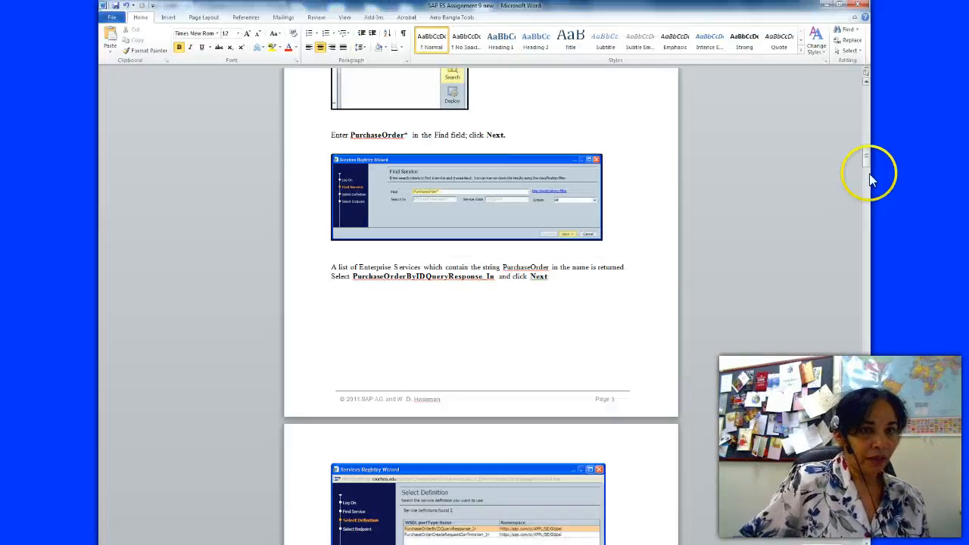
{"action": "left_click_drag", "start_coordinate": [867, 157], "coordinate": [866, 162]}
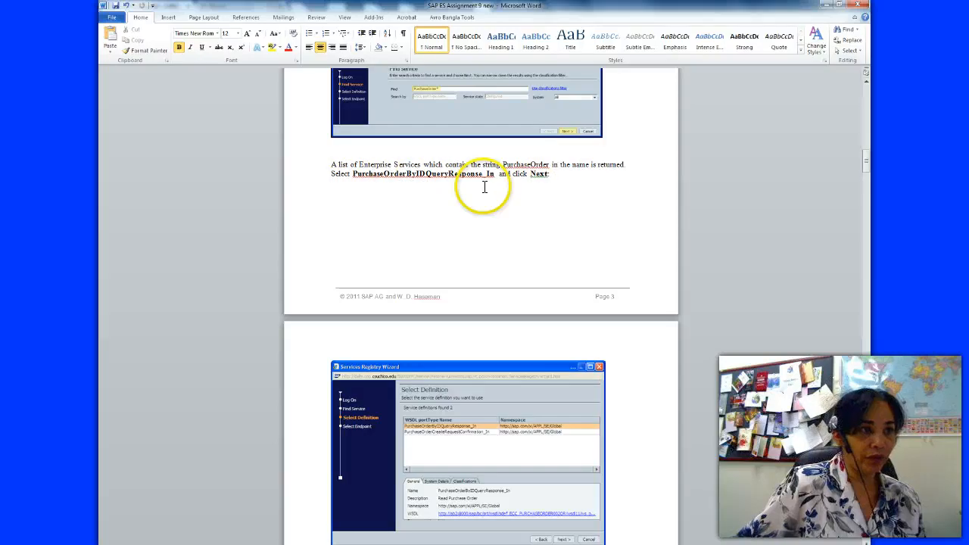
{"action": "left_click", "coordinate": [243, 542]}
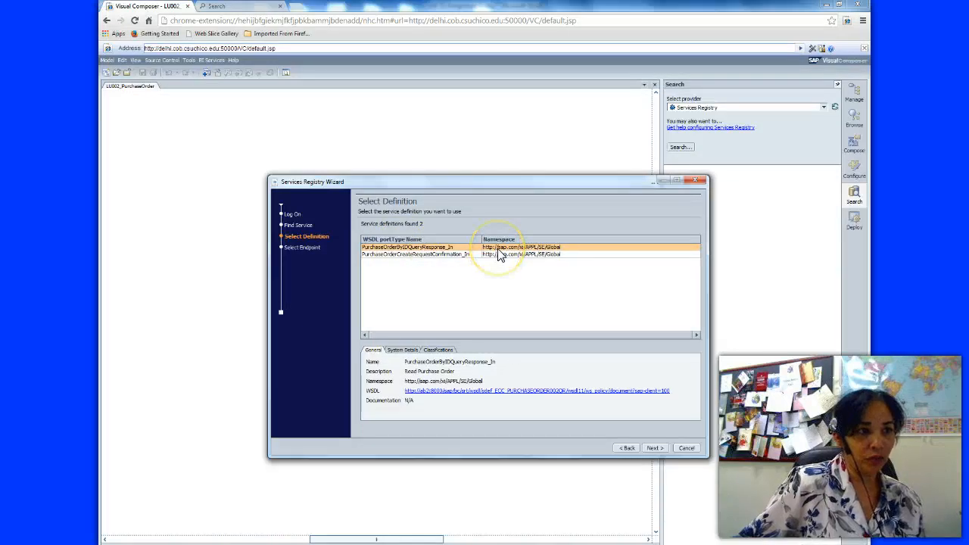
{"action": "left_click", "coordinate": [653, 447]}
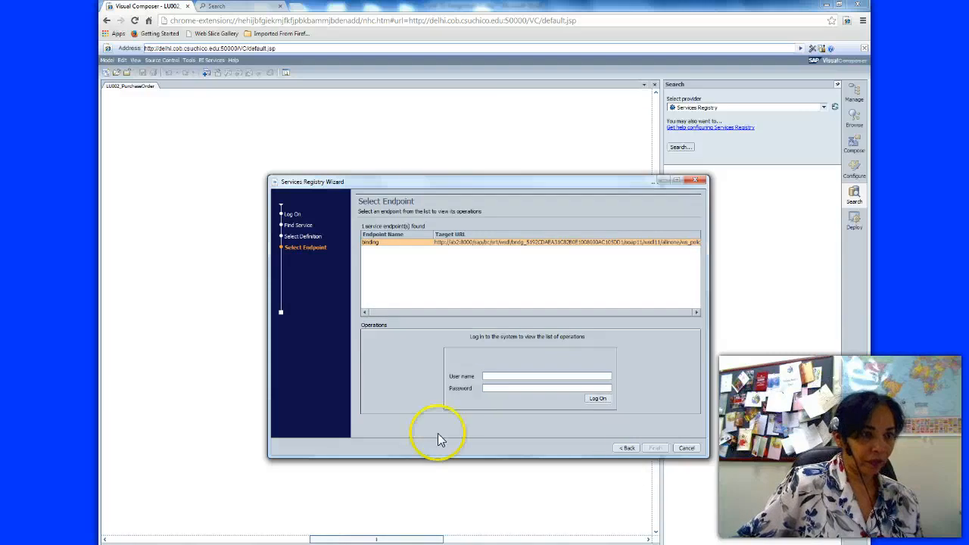
- Look up the logon details in the Word document and log on to the endpoint with the user name and password
{"action": "left_click", "coordinate": [490, 377]}
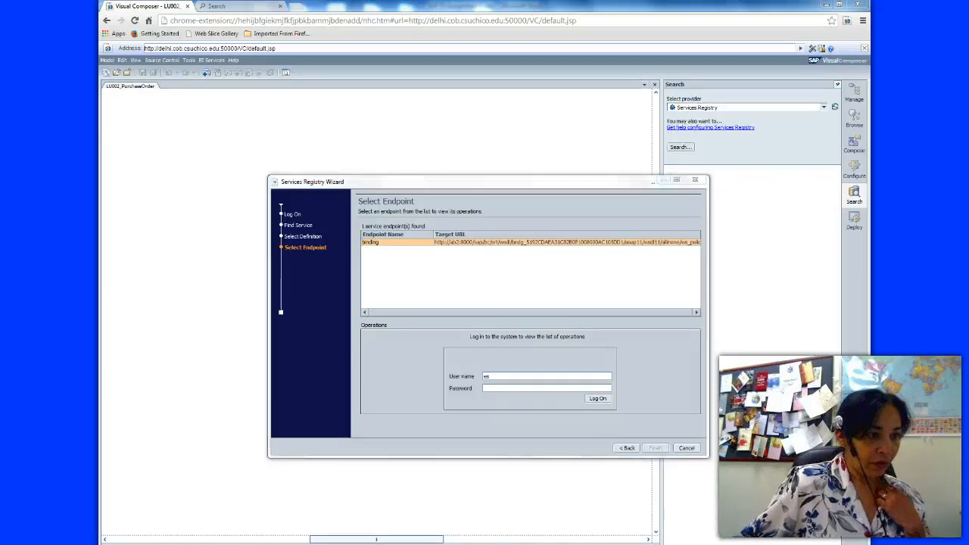
{"action": "key", "text": "alt+Tab"}
{"action": "left_click_drag", "start_coordinate": [866, 159], "coordinate": [866, 171]}
{"action": "key", "text": "alt+Tab"}
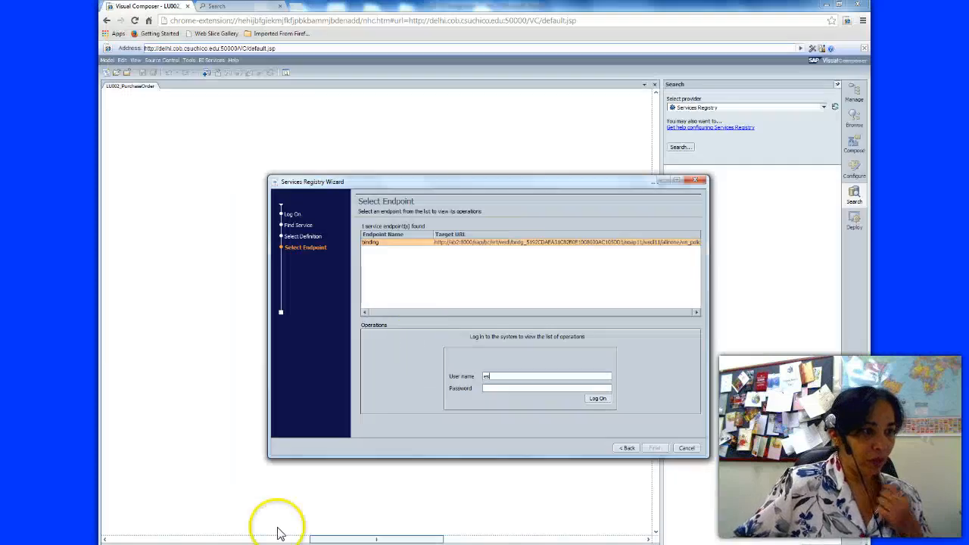
{"action": "left_click", "coordinate": [490, 377]}
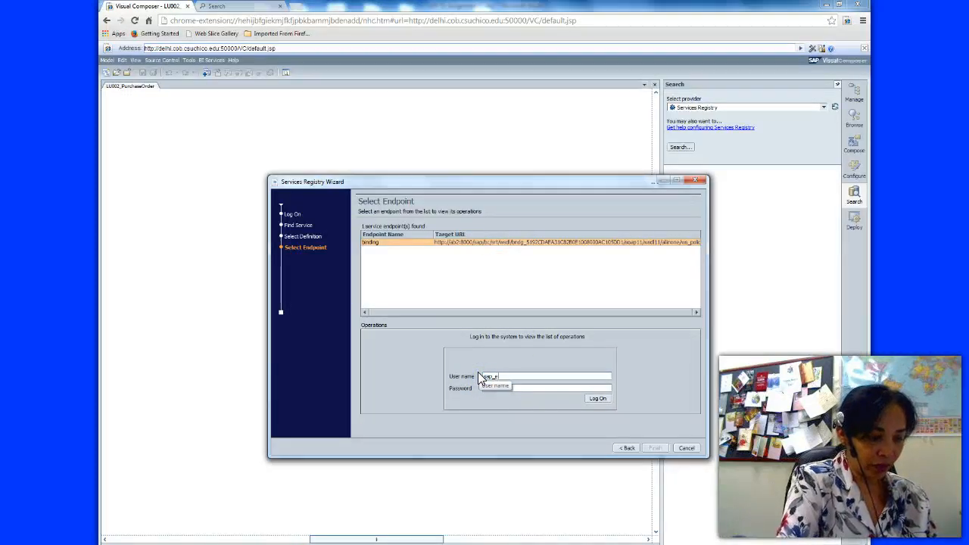
{"action": "left_click", "coordinate": [530, 388]}
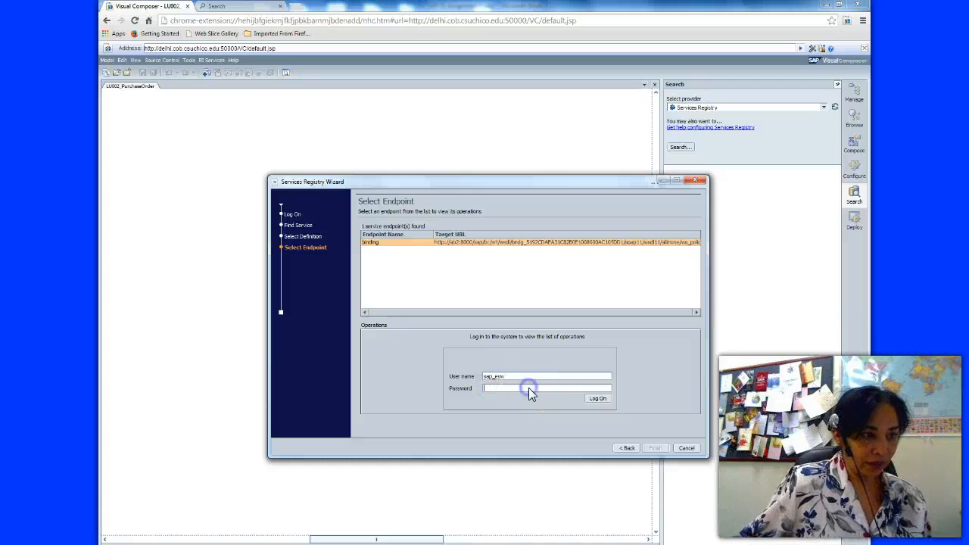
{"action": "key", "text": "alt+Tab"}
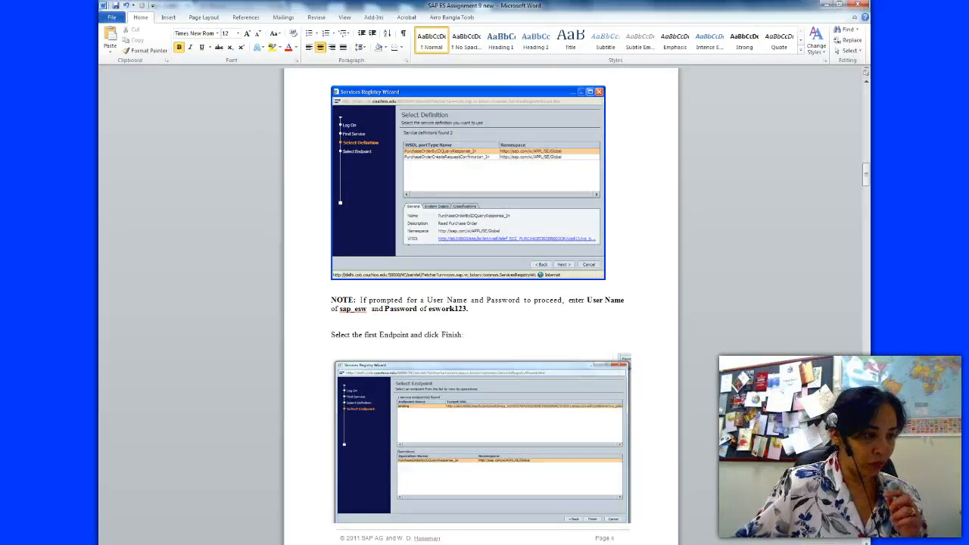
{"action": "key", "text": "alt+Tab"}
{"action": "type", "text": "••••••••••"}
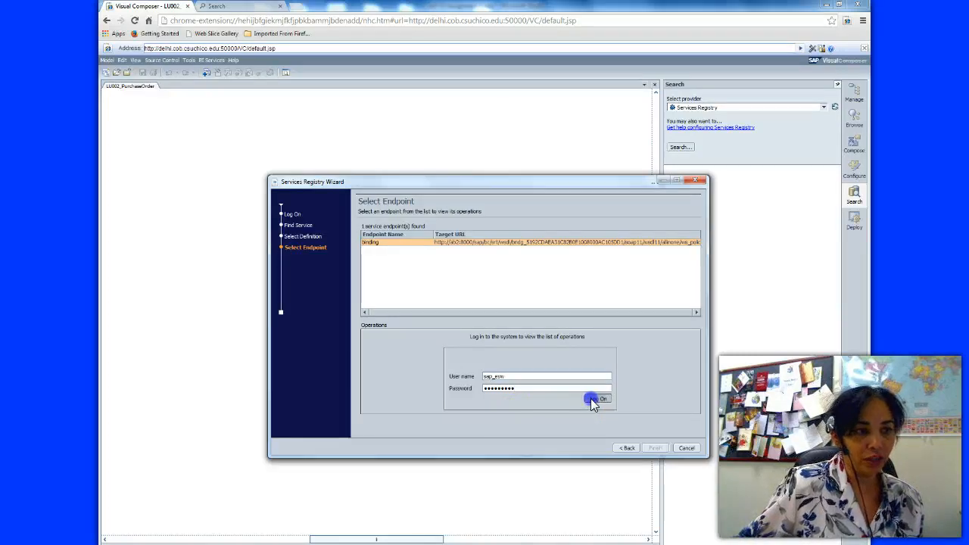
- Select the PurchaseOrderByIDQueryResponse_In operation, check the following instructions in Word, and finish the Services Registry Wizard
{"action": "left_click", "coordinate": [429, 344]}
{"action": "left_click", "coordinate": [430, 342]}
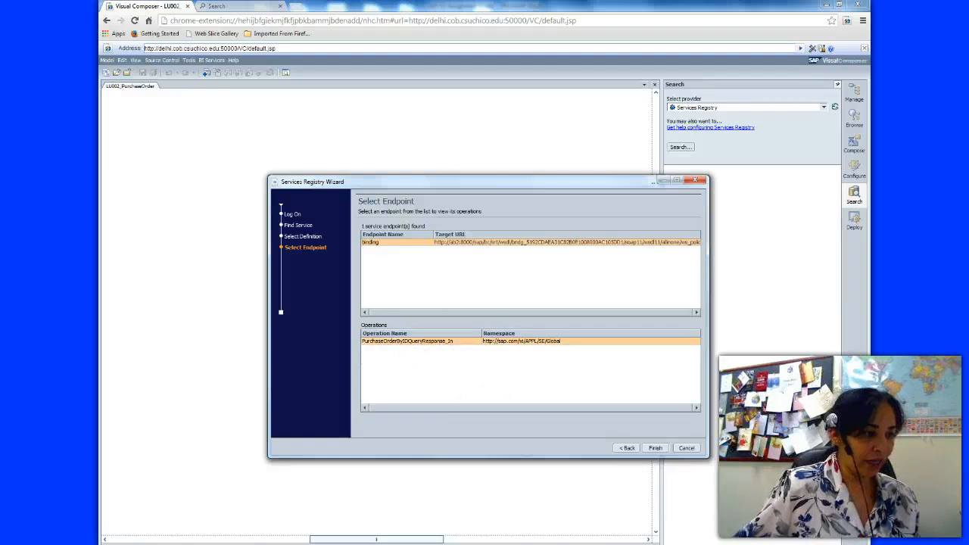
{"action": "left_click", "coordinate": [471, 543]}
{"action": "left_click_drag", "start_coordinate": [868, 174], "coordinate": [867, 193]}
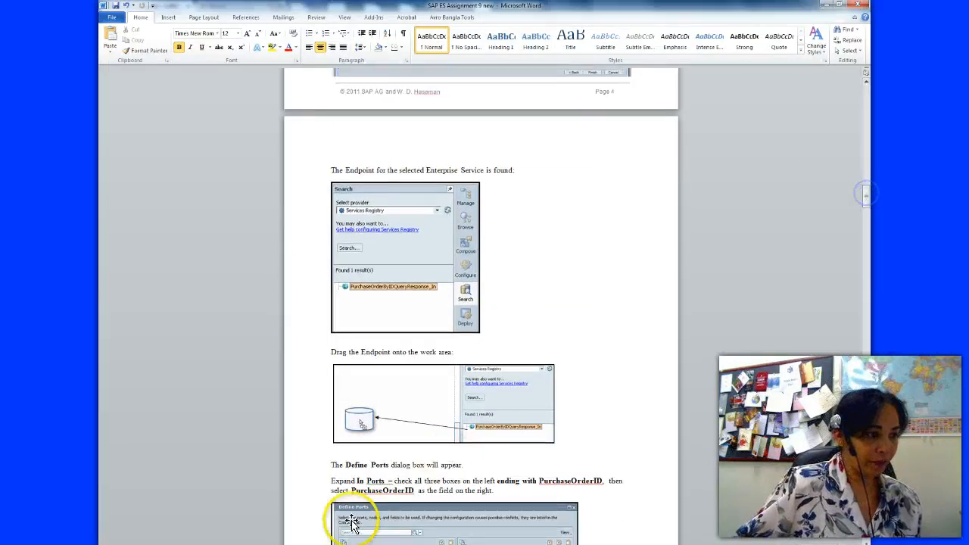
{"action": "left_click", "coordinate": [261, 543]}
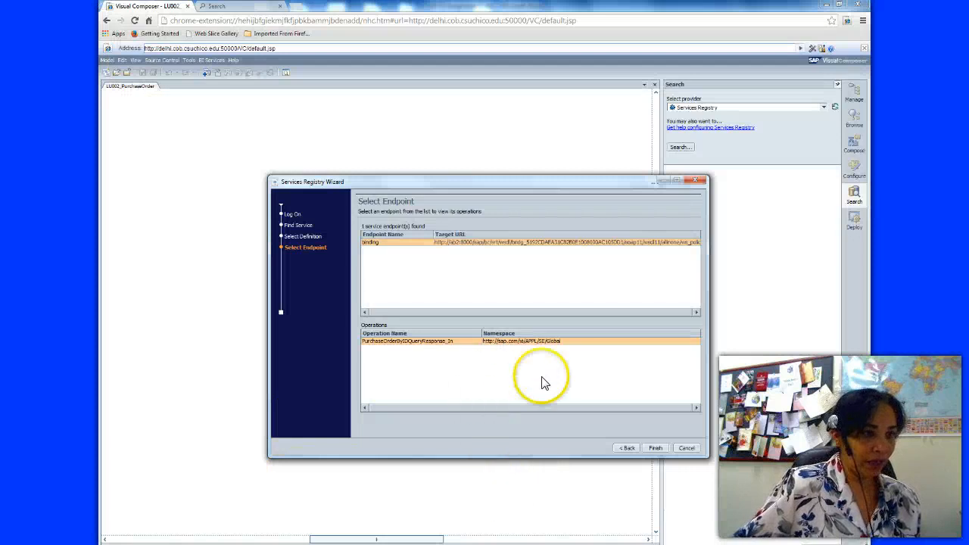
{"action": "left_click", "coordinate": [653, 448]}
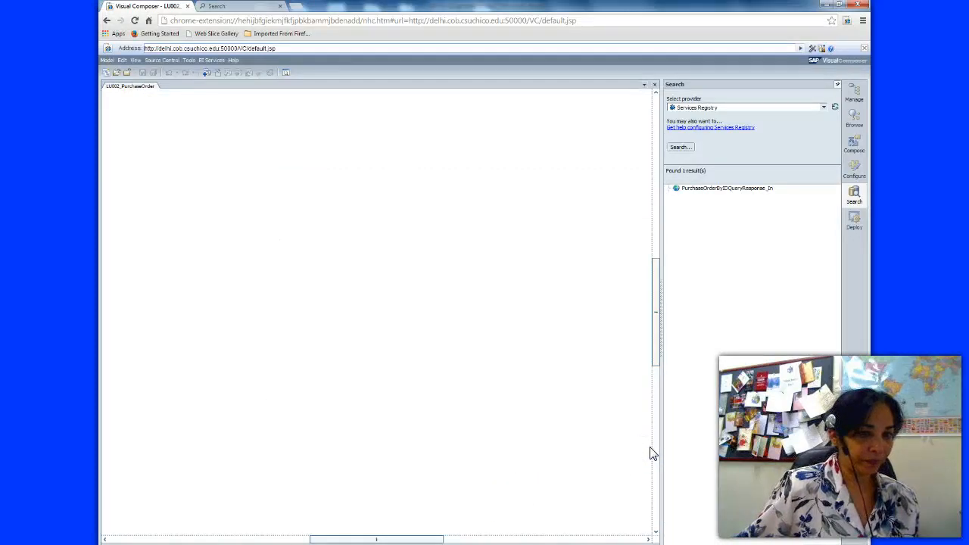
- Place the PurchaseOrderByIDQueryResponse_In service on the empty work area and move the Define Ports dialog aside
{"action": "left_click", "coordinate": [694, 218]}
{"action": "left_click", "coordinate": [700, 190]}
{"action": "left_click_drag", "start_coordinate": [701, 194], "coordinate": [364, 282]}
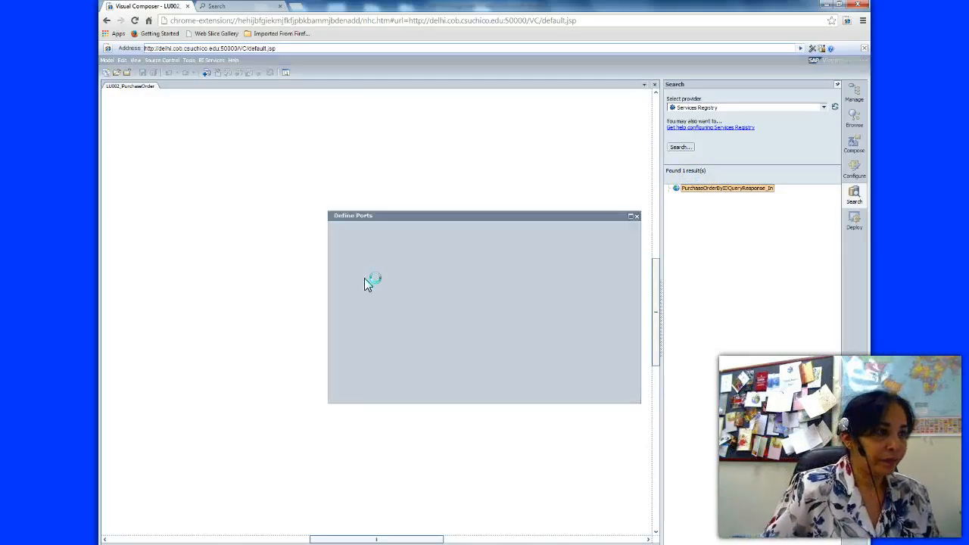
{"action": "left_click_drag", "start_coordinate": [421, 216], "coordinate": [341, 219]}
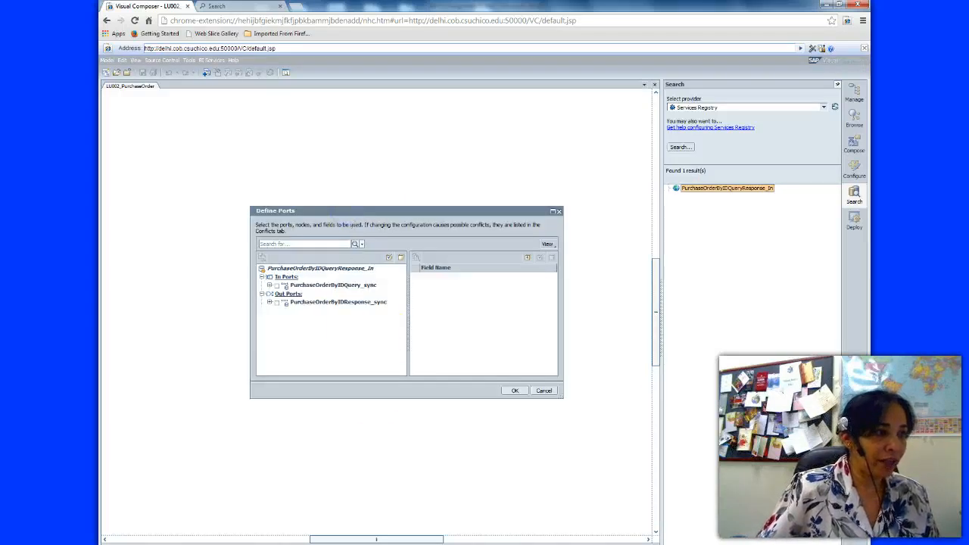
- Following the port instructions in Word, enable PurchaseOrderByIDQuery_sync under In Ports and expand it down to PurchaseOrderID
{"action": "key", "text": "alt+Tab"}
{"action": "left_click_drag", "start_coordinate": [867, 194], "coordinate": [865, 211]}
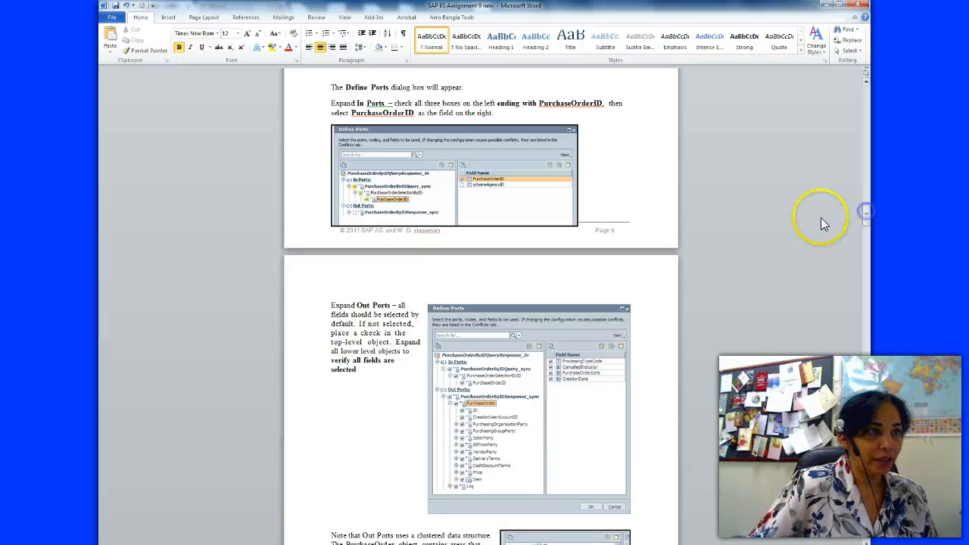
{"action": "key", "text": "alt+Tab"}
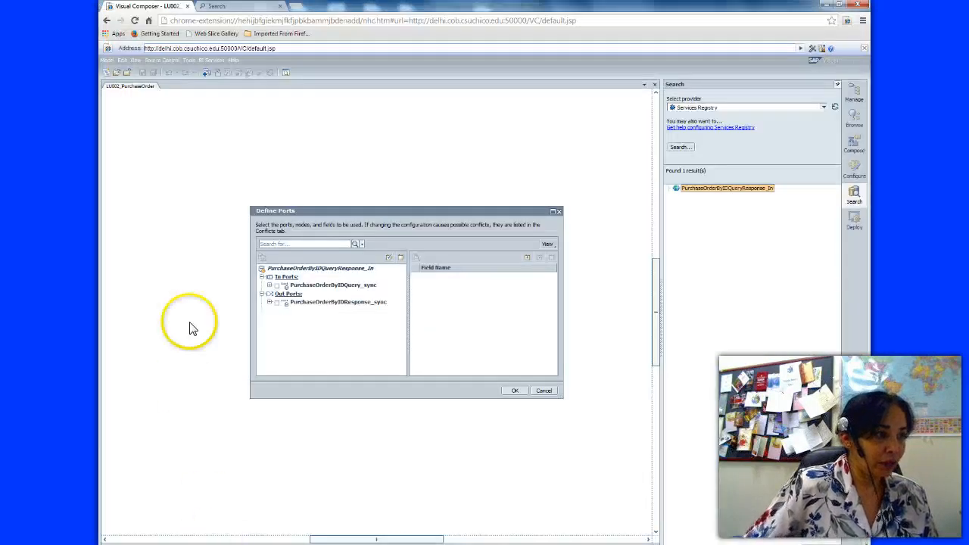
{"action": "left_click", "coordinate": [276, 286]}
{"action": "left_click", "coordinate": [270, 285]}
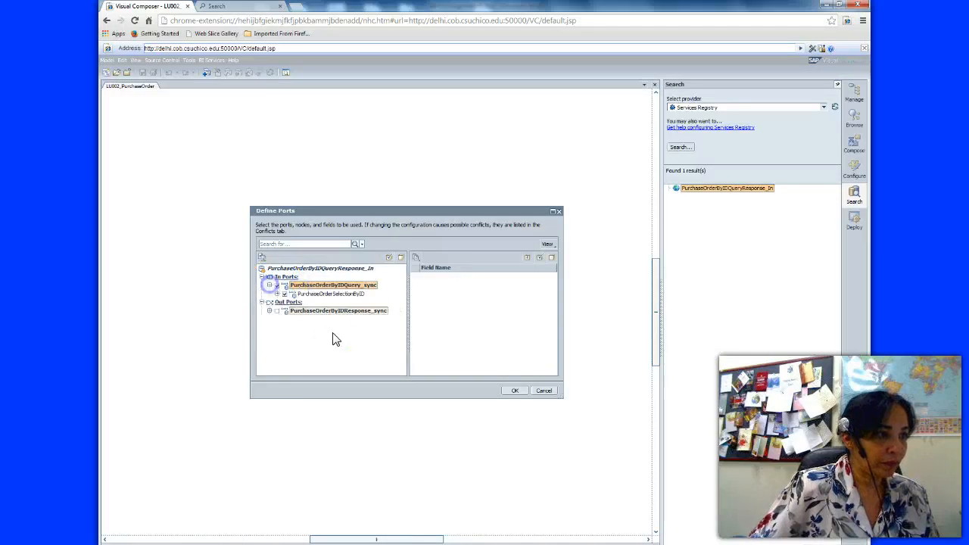
{"action": "left_click", "coordinate": [281, 296]}
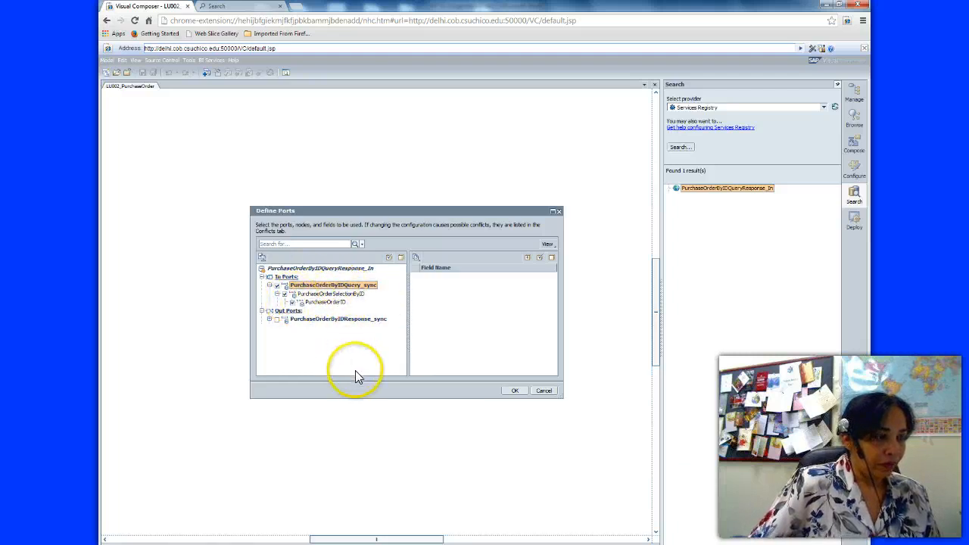
- Check the In Ports nodes against the Word instructions, and clear the schemeAgencyID field under PurchaseOrderID and the PurchaseOrderItemID field under PurchaseOrderSelectionByID
{"action": "left_click", "coordinate": [352, 284]}
{"action": "left_click", "coordinate": [345, 293]}
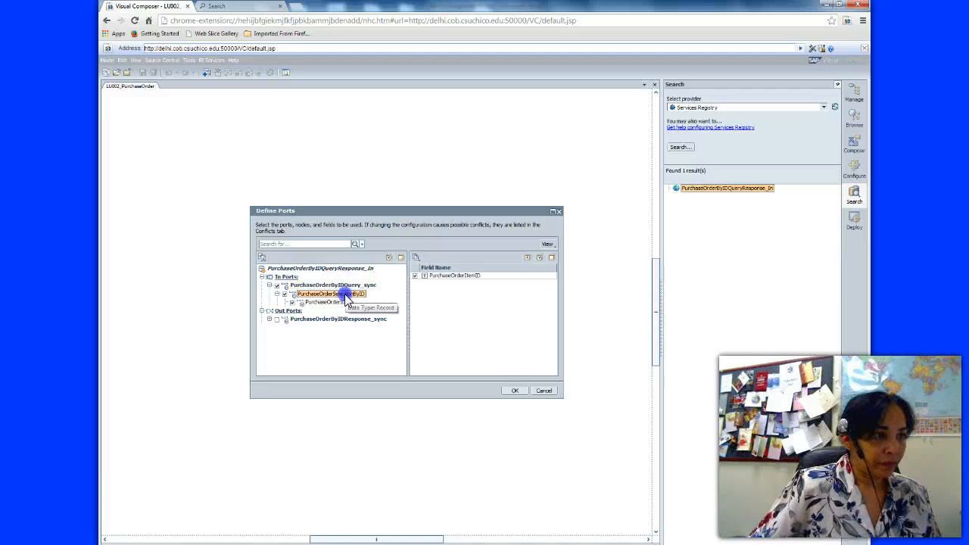
{"action": "left_click", "coordinate": [327, 302]}
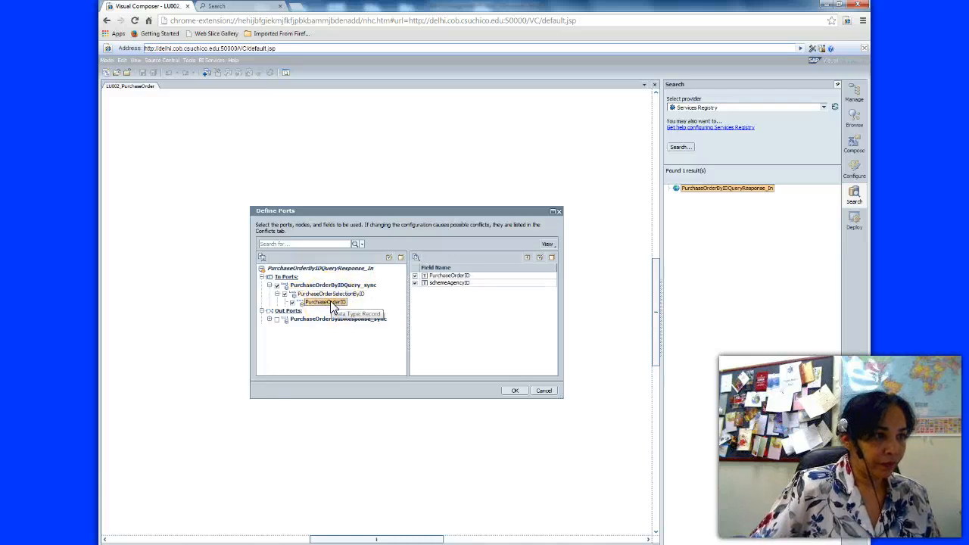
{"action": "key", "text": "alt+Tab"}
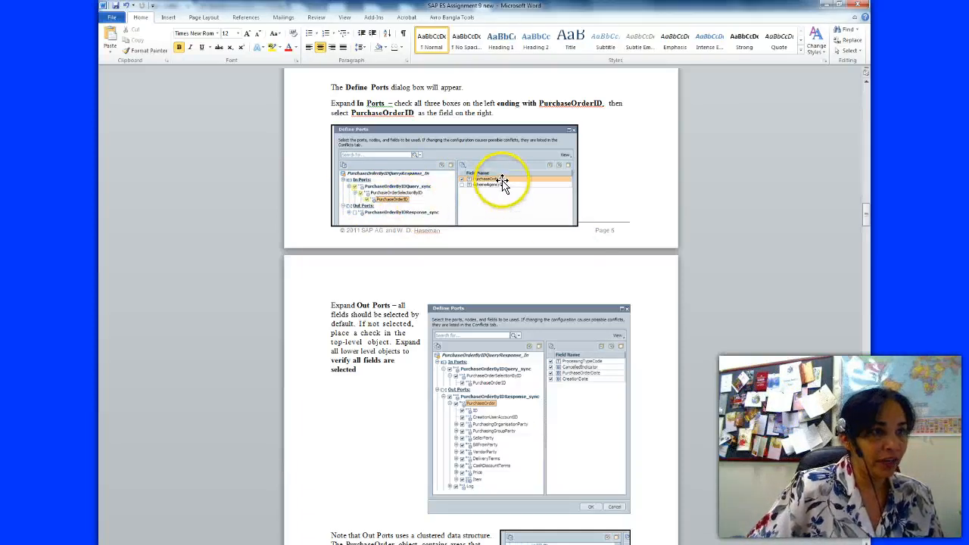
{"action": "key", "text": "alt+Tab"}
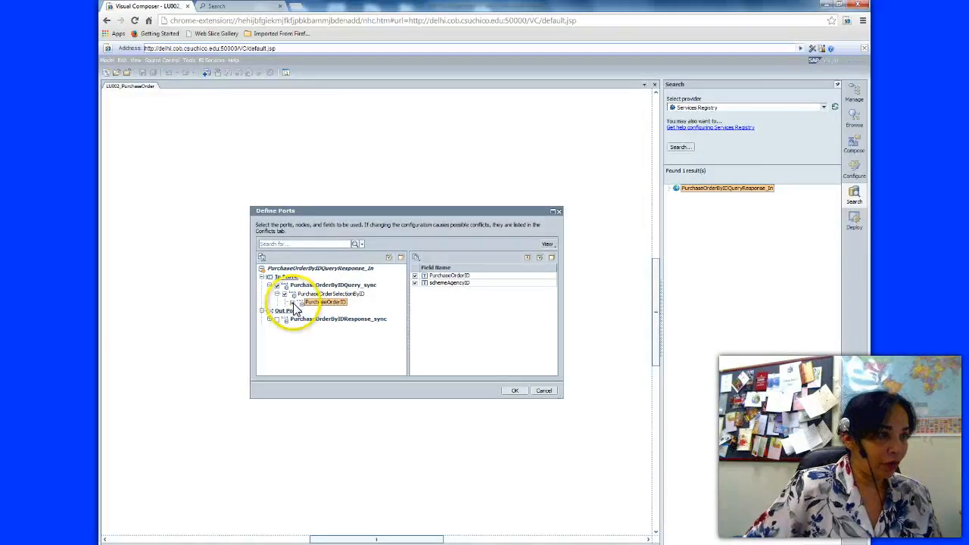
{"action": "left_click", "coordinate": [415, 283]}
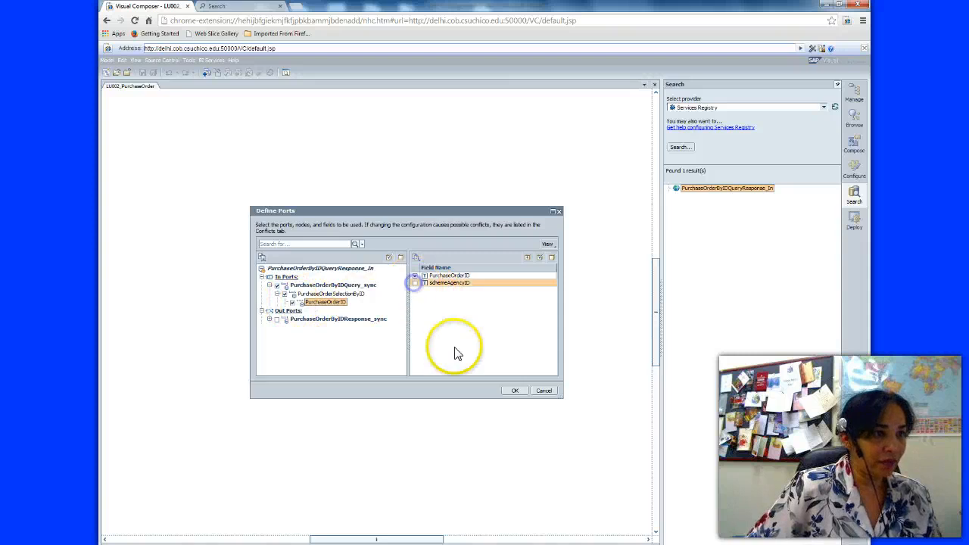
{"action": "left_click", "coordinate": [350, 295]}
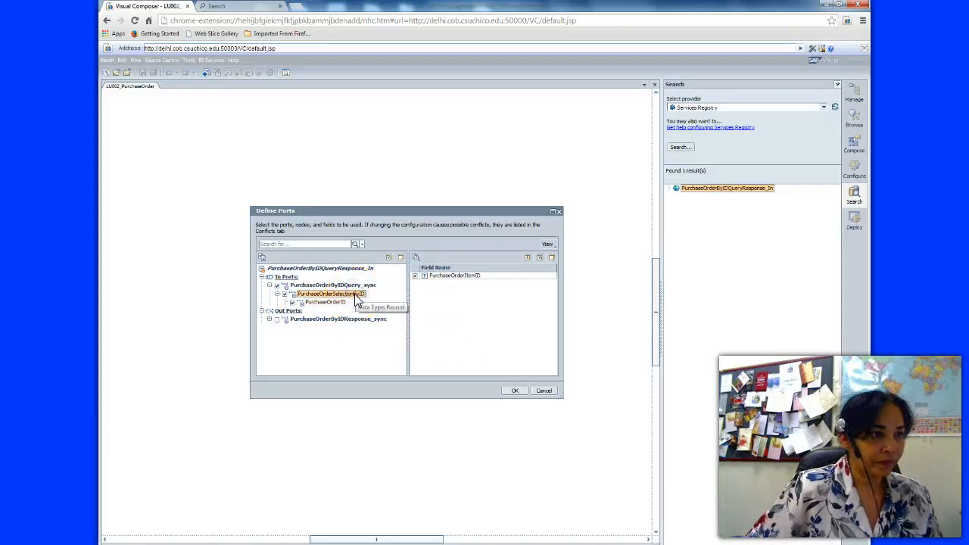
{"action": "left_click", "coordinate": [414, 276]}
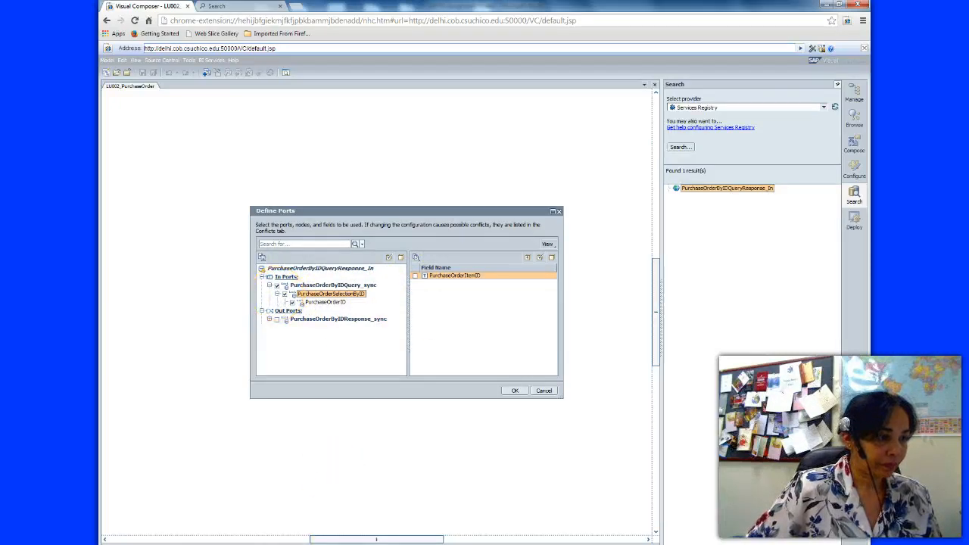
- Following the Out Ports instructions in Word, enable PurchaseOrderByIDResponse_sync and expand its PurchaseOrder and Log nodes to verify that all objects are selected
{"action": "left_click", "coordinate": [321, 543]}
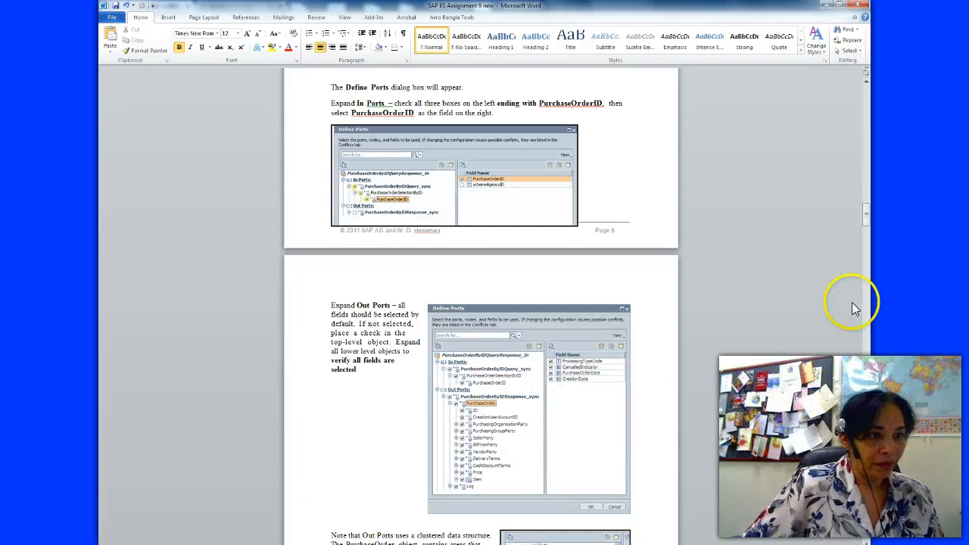
{"action": "left_click_drag", "start_coordinate": [866, 223], "coordinate": [866, 229]}
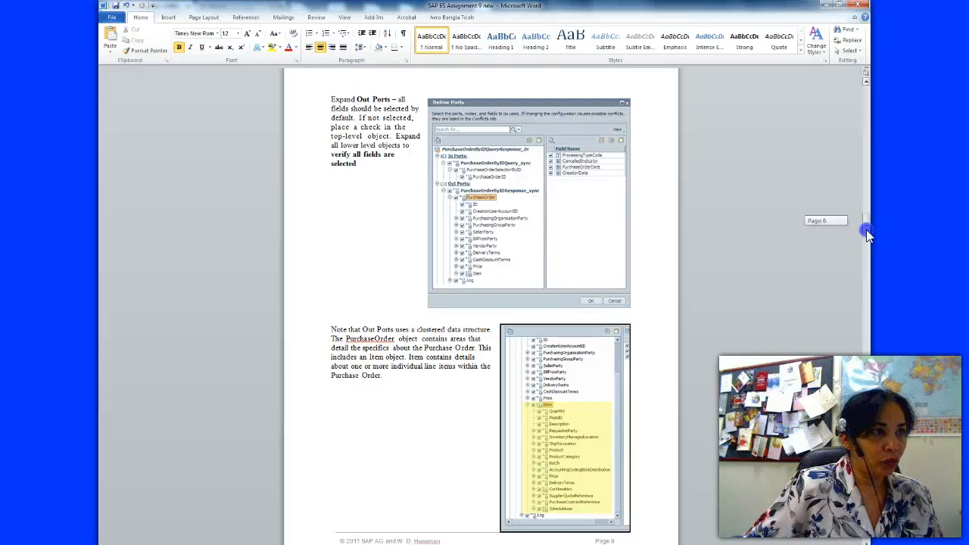
{"action": "left_click_drag", "start_coordinate": [867, 229], "coordinate": [866, 234]}
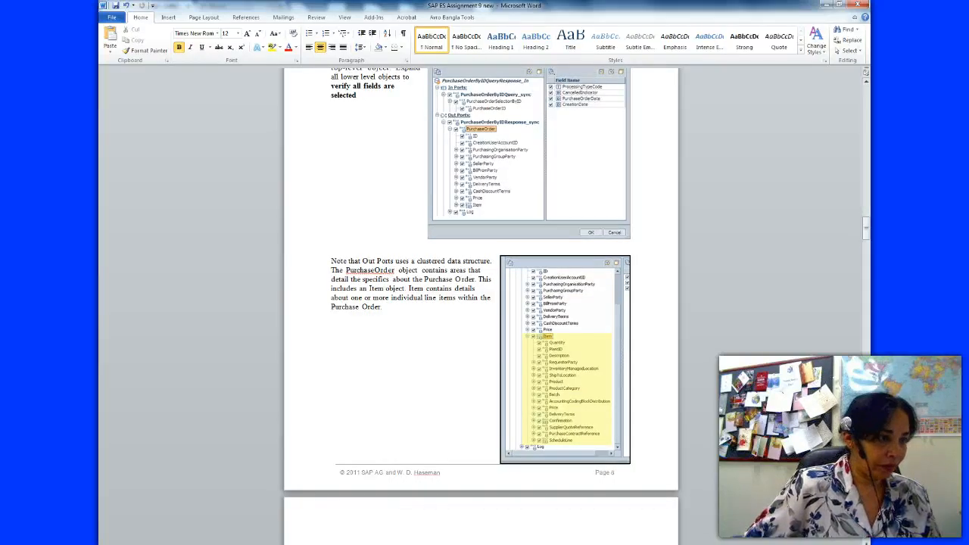
{"action": "key", "text": "alt+Tab"}
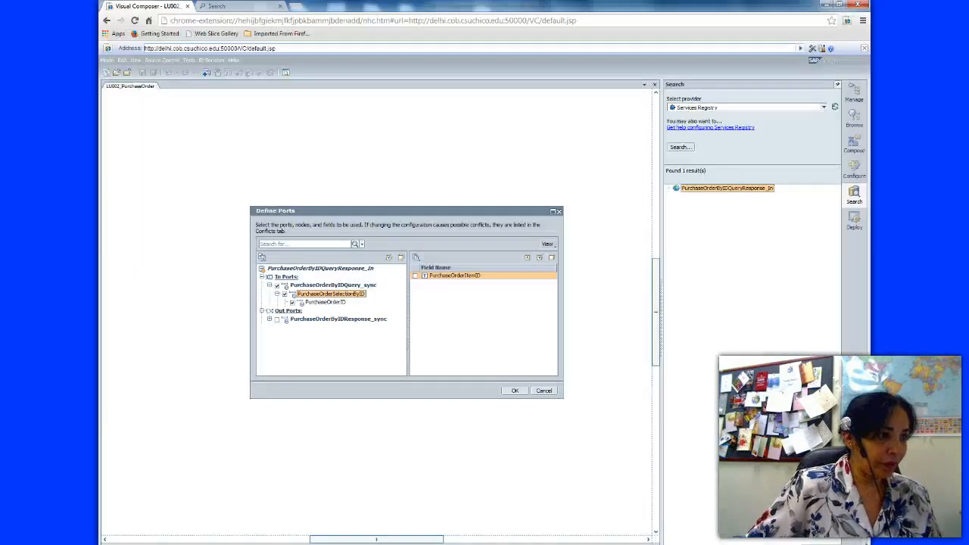
{"action": "left_click", "coordinate": [277, 319]}
{"action": "left_click", "coordinate": [268, 319]}
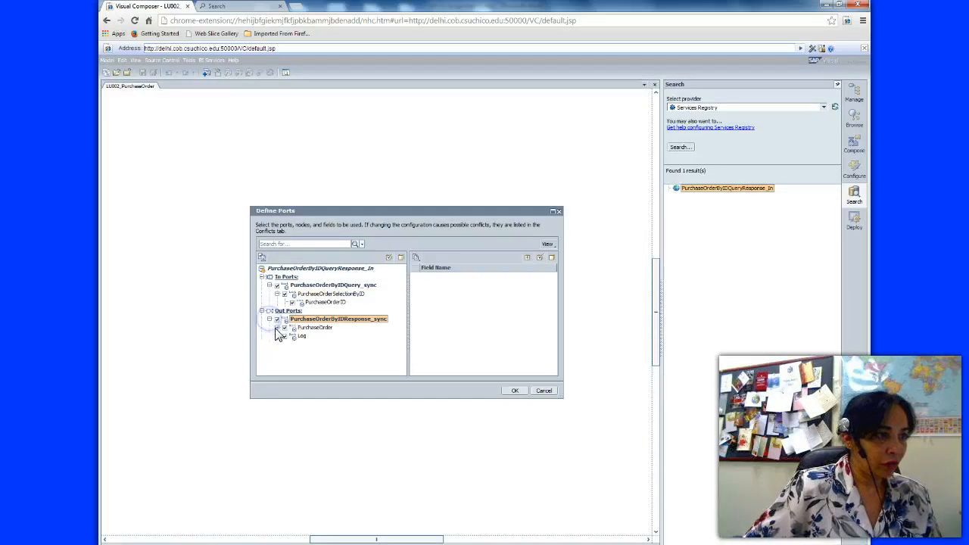
{"action": "left_click", "coordinate": [277, 327]}
{"action": "left_click_drag", "start_coordinate": [403, 312], "coordinate": [405, 346]}
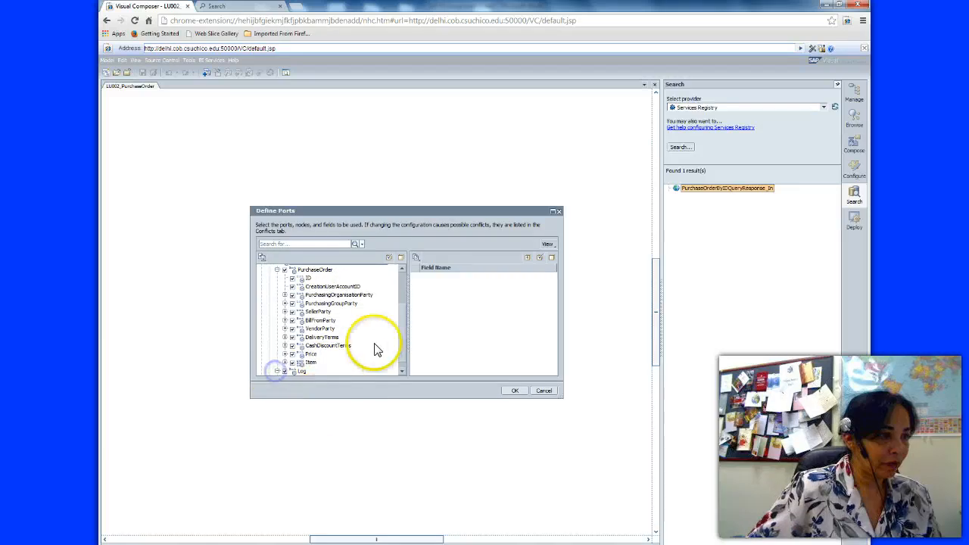
{"action": "left_click_drag", "start_coordinate": [400, 331], "coordinate": [401, 346]}
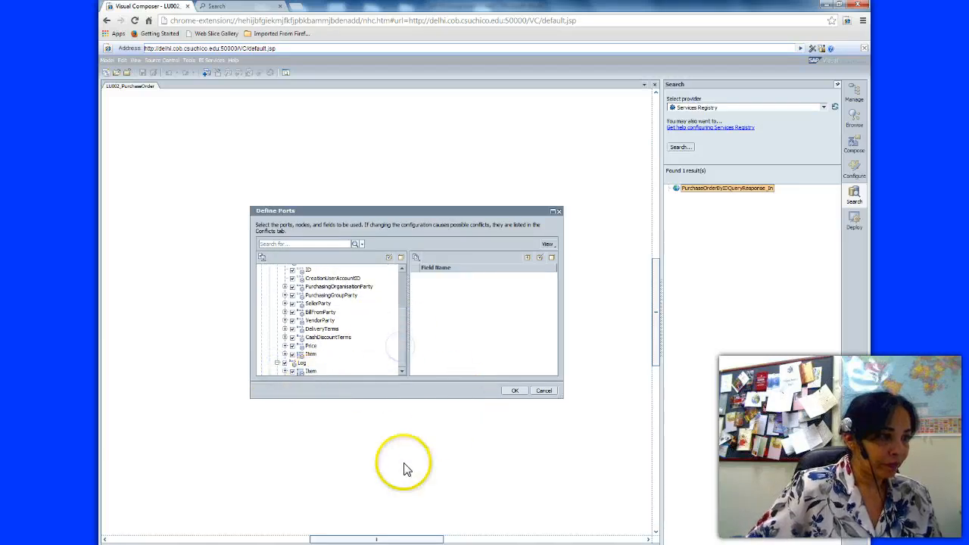
- Review the Out Ports data structure in the Word document and read the C2.4 instructions for moving the service and adding a panel
{"action": "key", "text": "alt+Tab"}
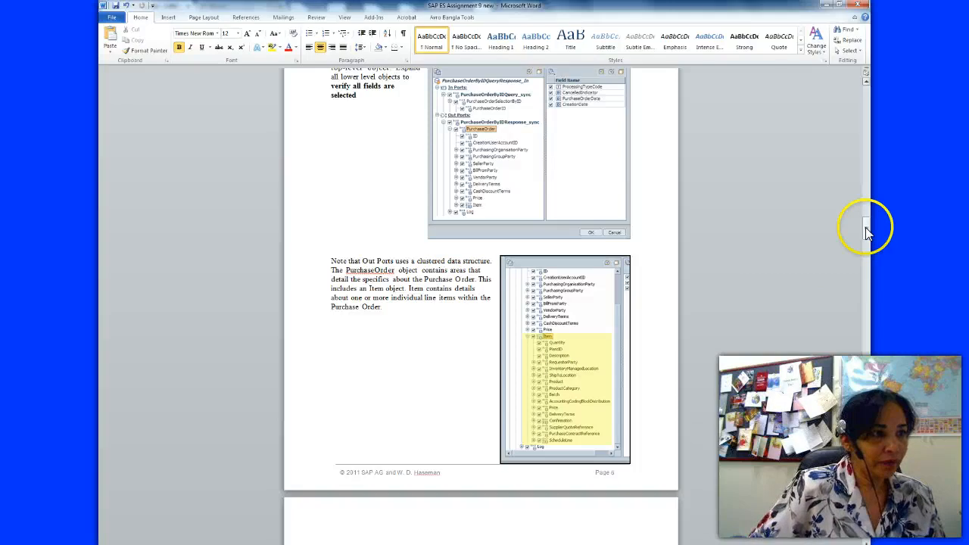
{"action": "left_click_drag", "start_coordinate": [865, 227], "coordinate": [864, 234]}
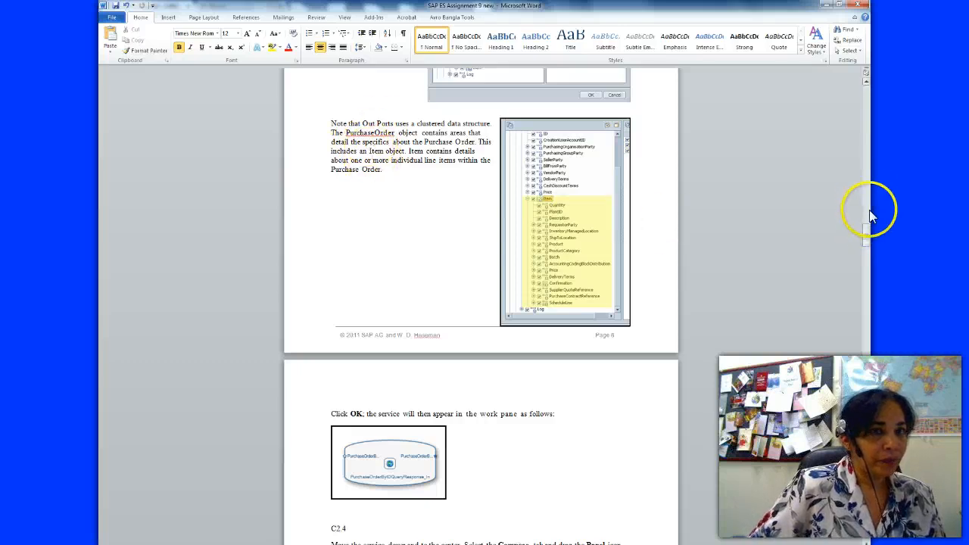
{"action": "left_click_drag", "start_coordinate": [865, 227], "coordinate": [868, 219]}
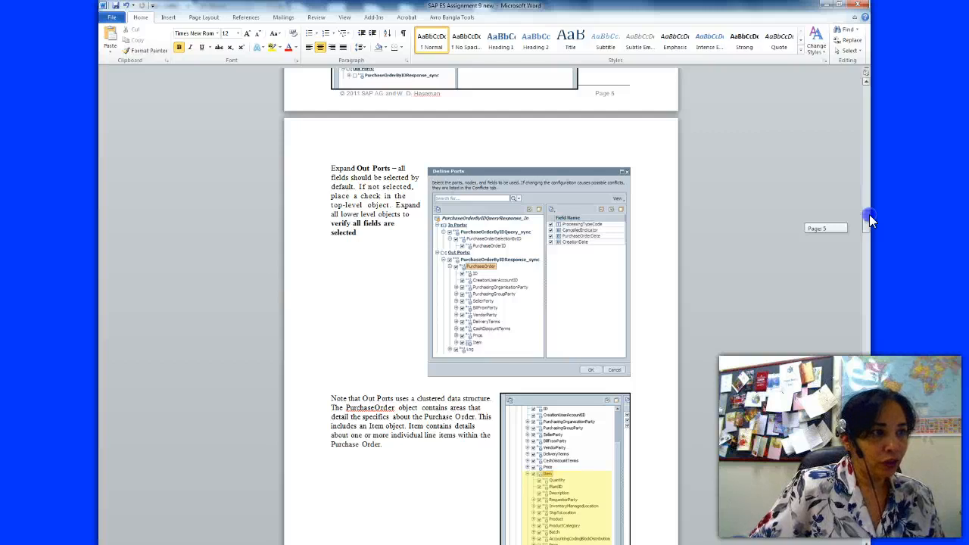
{"action": "left_click_drag", "start_coordinate": [869, 214], "coordinate": [869, 218]}
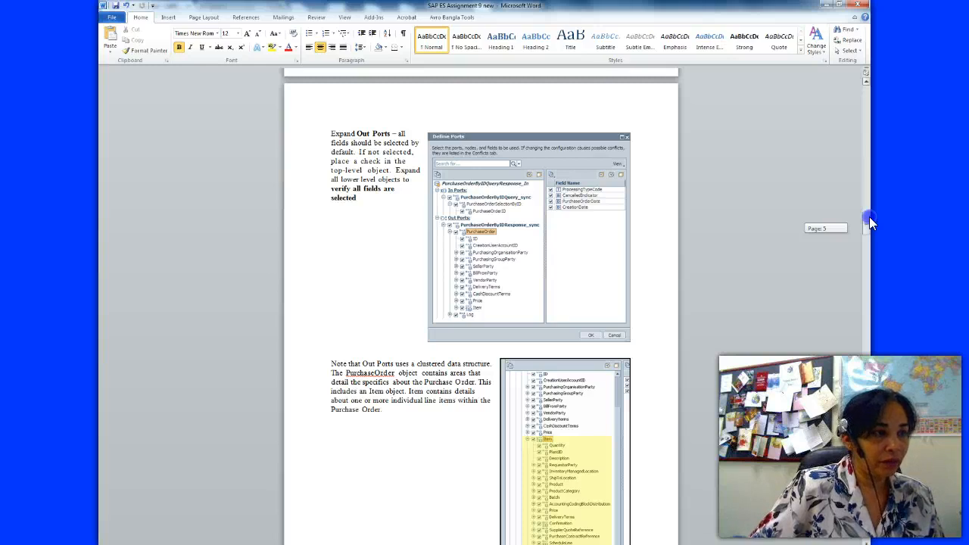
{"action": "left_click_drag", "start_coordinate": [869, 217], "coordinate": [869, 223]}
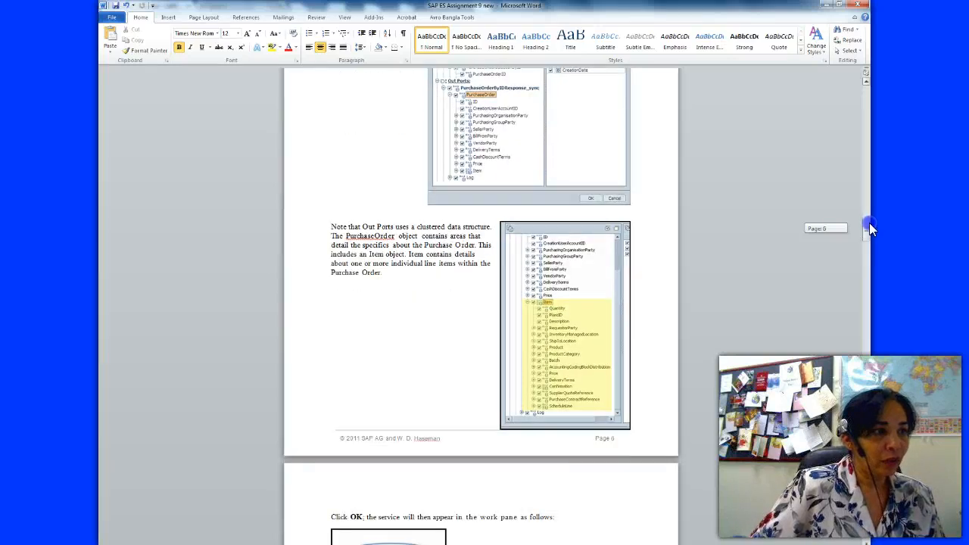
{"action": "left_click_drag", "start_coordinate": [868, 223], "coordinate": [869, 224]}
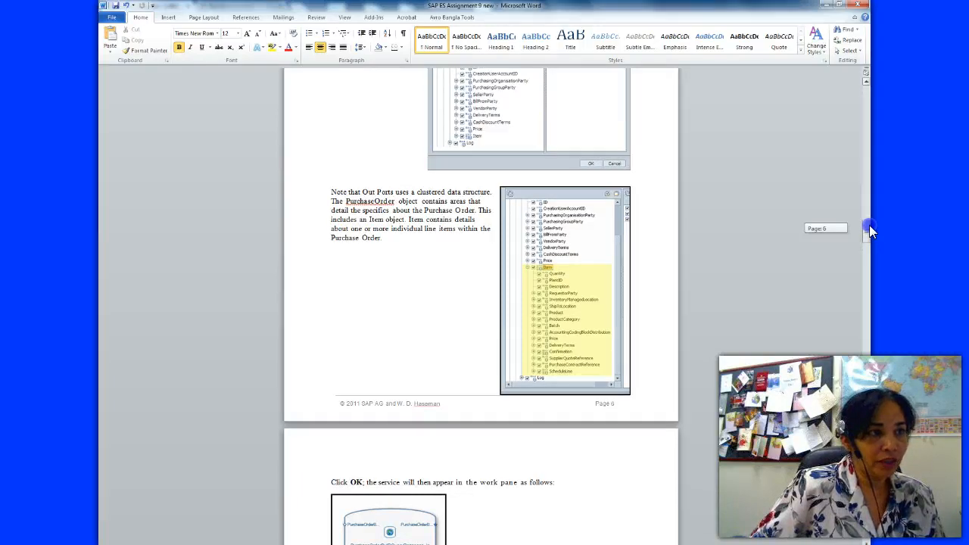
{"action": "left_click_drag", "start_coordinate": [868, 225], "coordinate": [869, 230]}
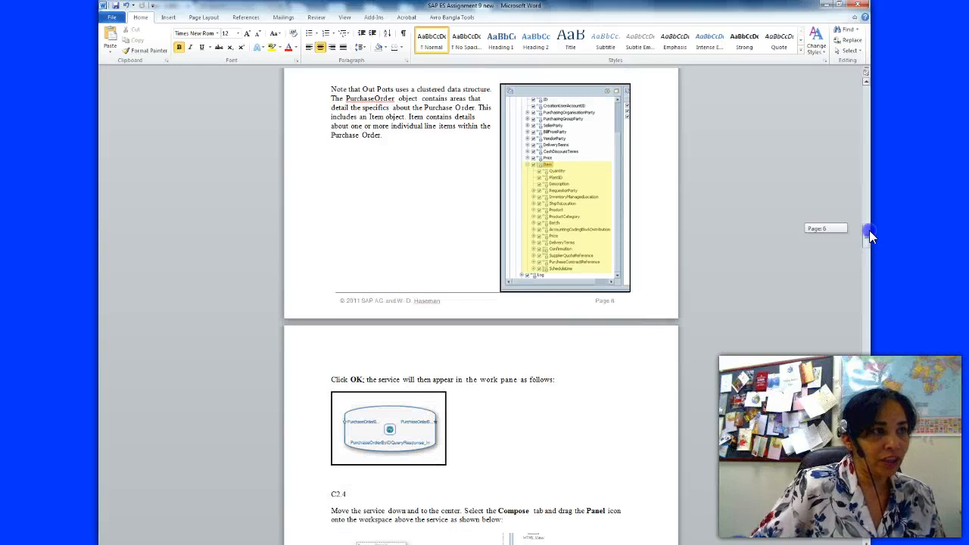
{"action": "left_click_drag", "start_coordinate": [869, 237], "coordinate": [868, 240]}
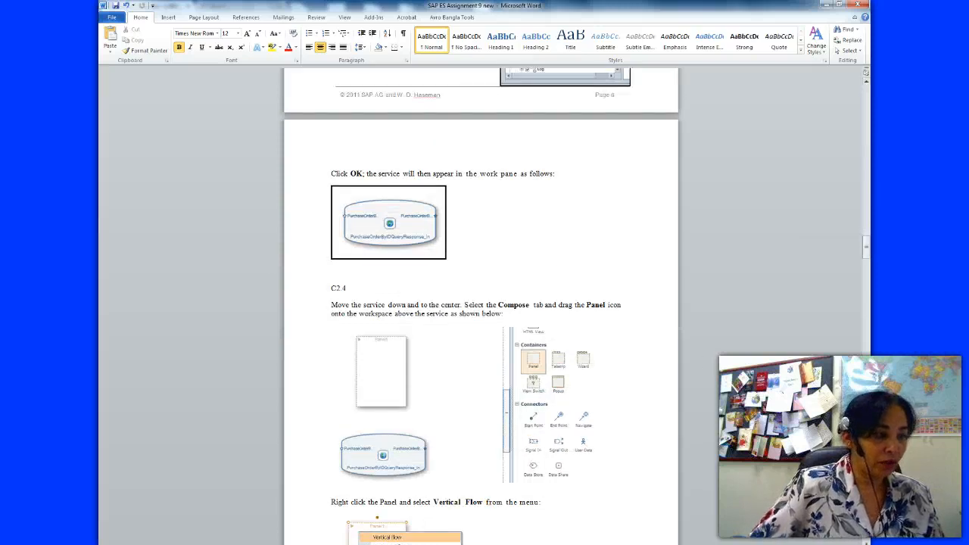
{"action": "key", "text": "alt+Tab"}
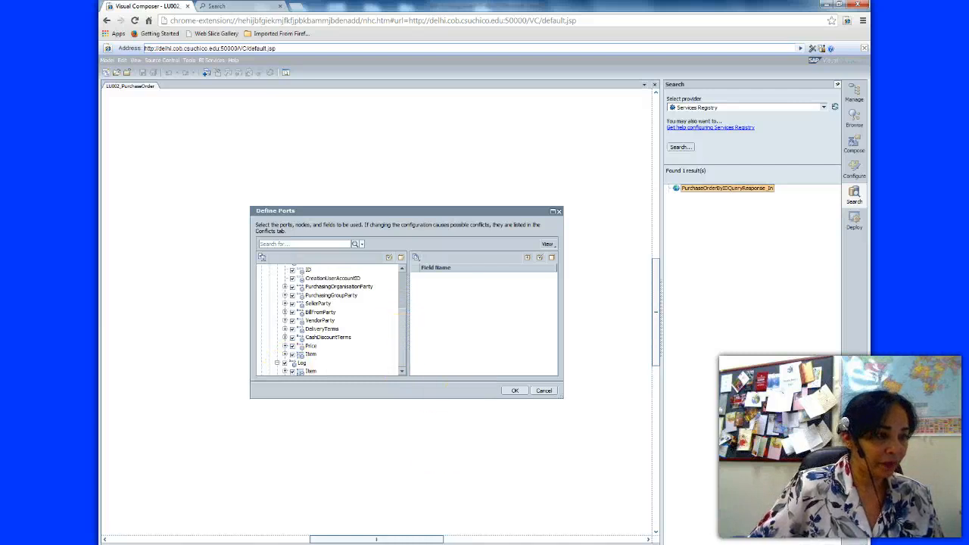
{"action": "key", "text": "alt+Tab"}
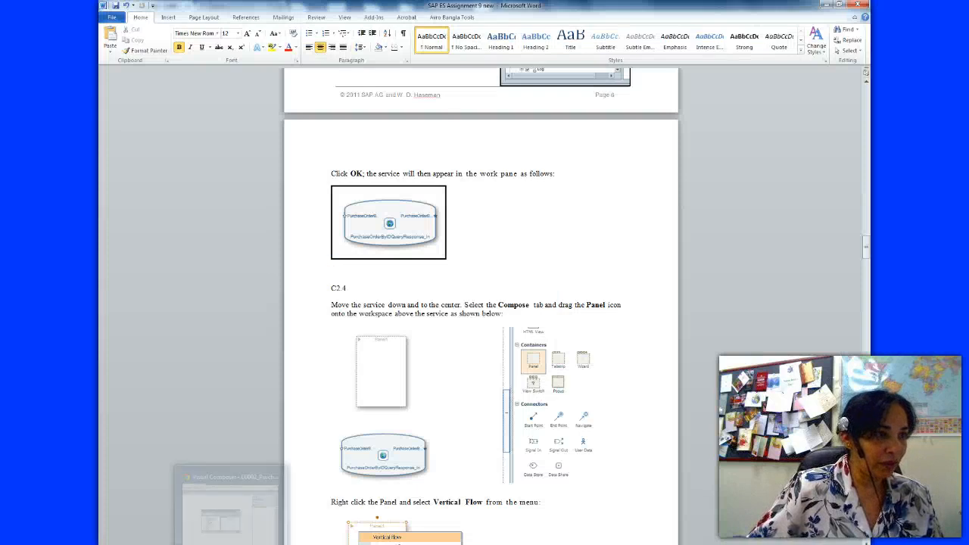
- Return to Visual Composer and accept the port definition for PurchaseOrderByIDQueryResponse_In
{"action": "key", "text": "alt+Tab"}
{"action": "left_click", "coordinate": [512, 390]}
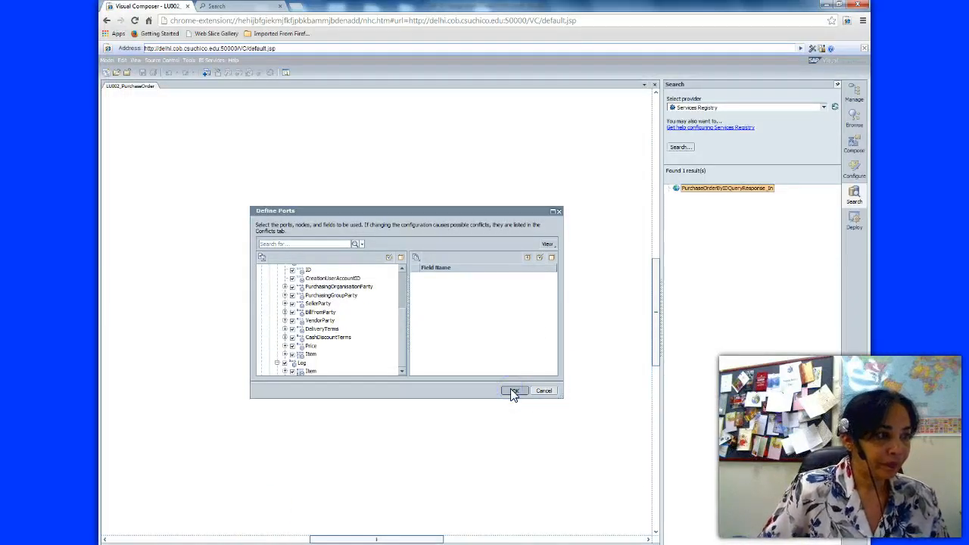
{"action": "left_click", "coordinate": [512, 391]}
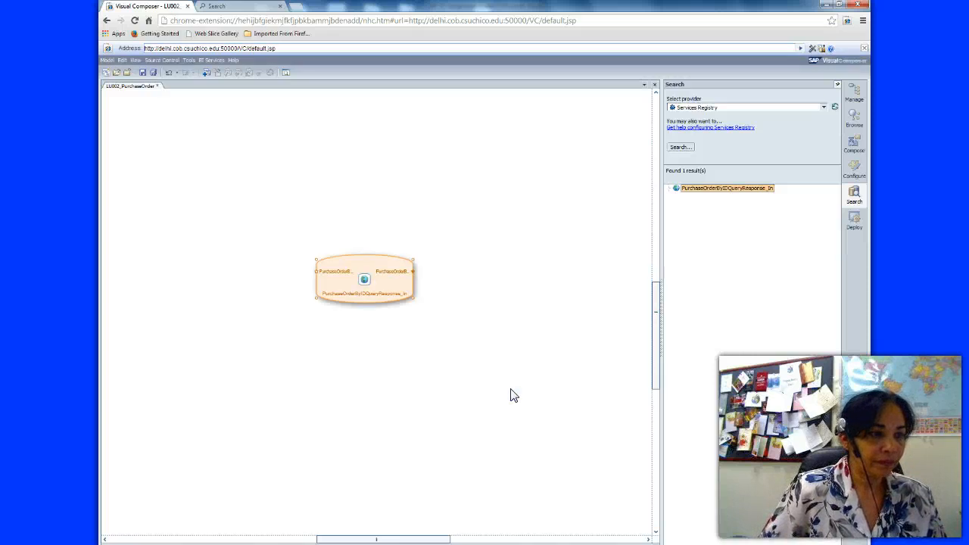
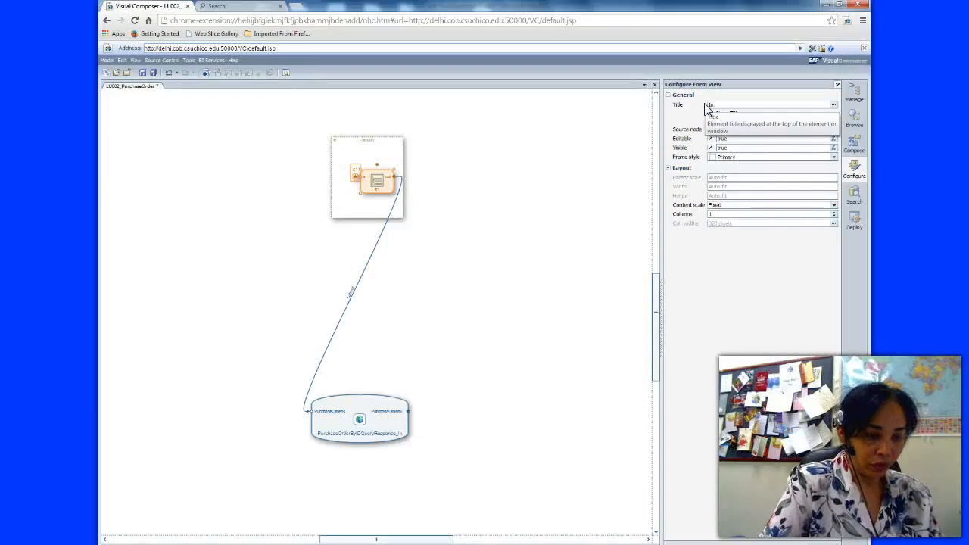
- Set the title of the form view in Panel1 to Input Form
{"action": "left_click", "coordinate": [705, 106]}
{"action": "left_click", "coordinate": [536, 224]}
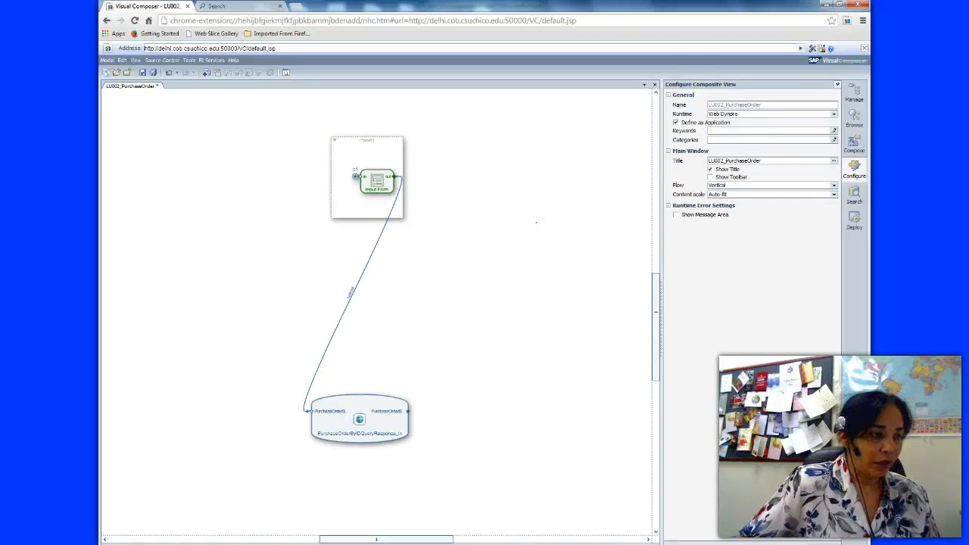
- Following the Word instructions, widen Panel1 to fit more forms and add a Form View inside it from the service's out port
{"action": "key", "text": "alt+Tab"}
{"action": "left_click", "coordinate": [551, 388]}
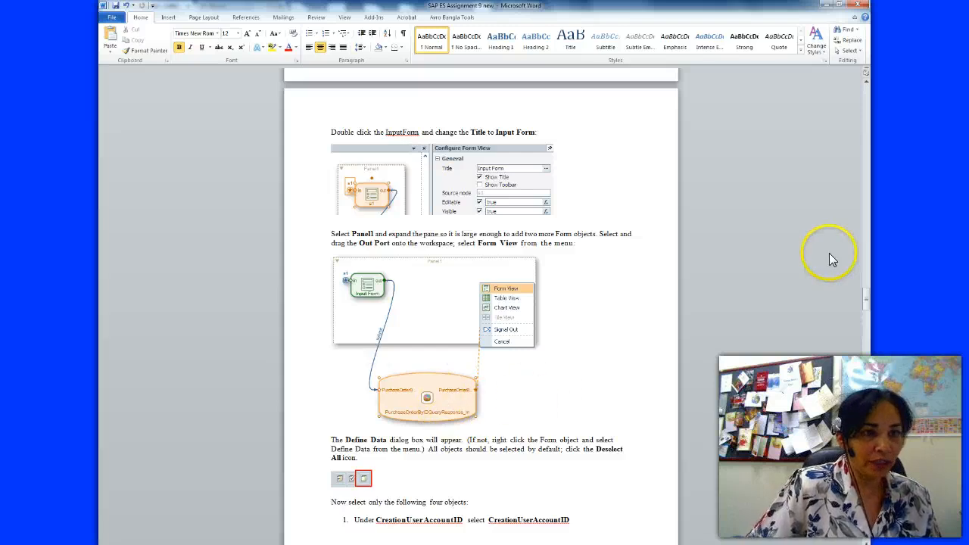
{"action": "left_click_drag", "start_coordinate": [867, 295], "coordinate": [867, 312]}
{"action": "left_click", "coordinate": [266, 539]}
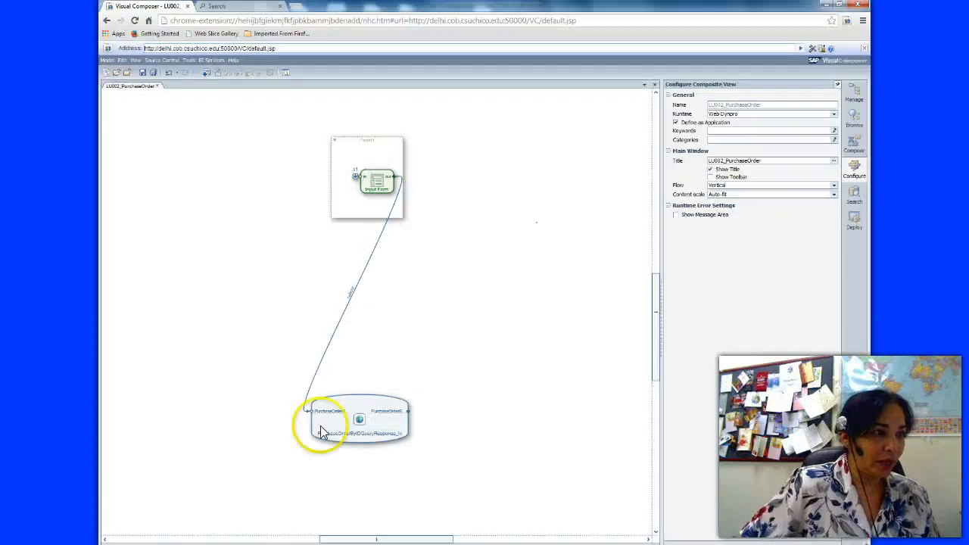
{"action": "left_click", "coordinate": [394, 147]}
{"action": "left_click_drag", "start_coordinate": [404, 178], "coordinate": [593, 201]}
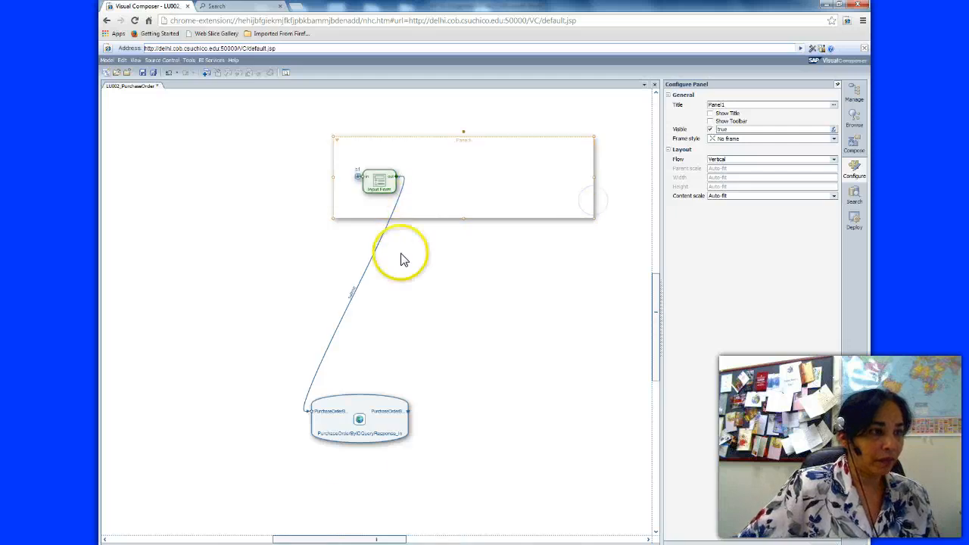
{"action": "left_click_drag", "start_coordinate": [406, 410], "coordinate": [457, 173]}
{"action": "left_click", "coordinate": [468, 173]}
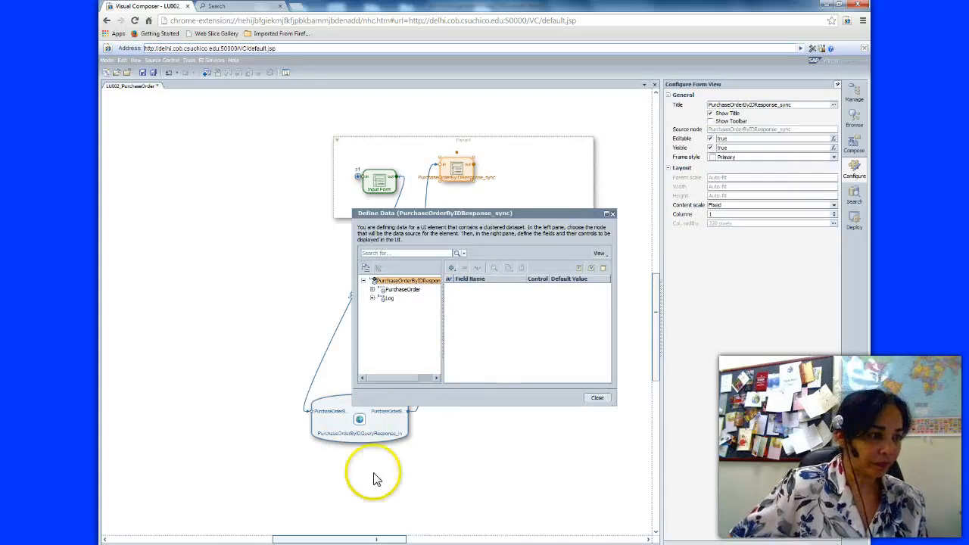
- Read in the Word assignment which four objects the results form needs, and return to Visual Composer
{"action": "key", "text": "alt+Tab"}
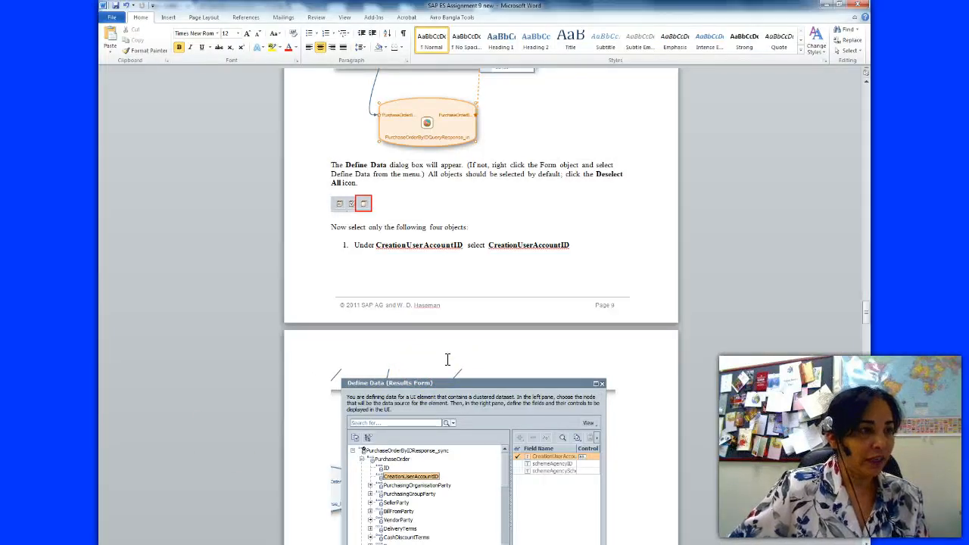
{"action": "left_click_drag", "start_coordinate": [865, 312], "coordinate": [868, 323]}
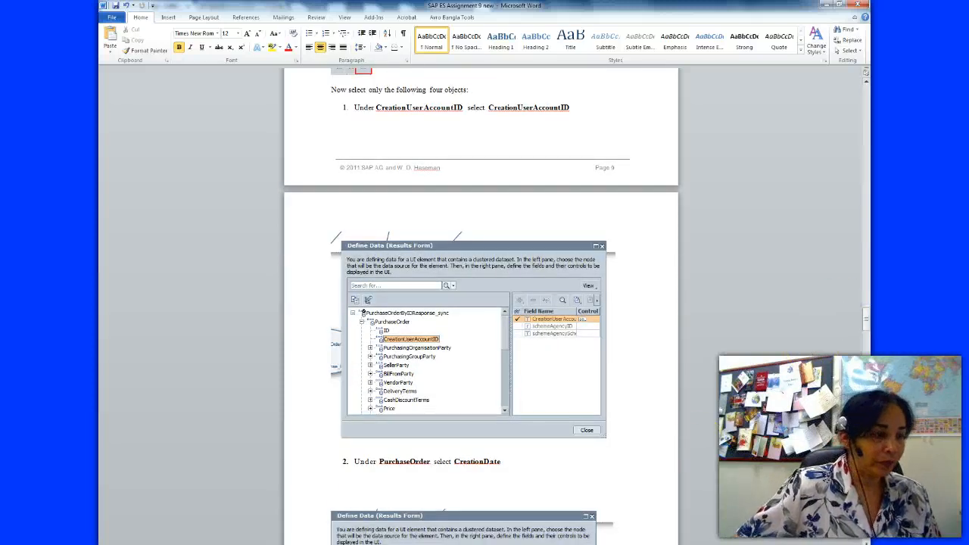
{"action": "left_click", "coordinate": [234, 499]}
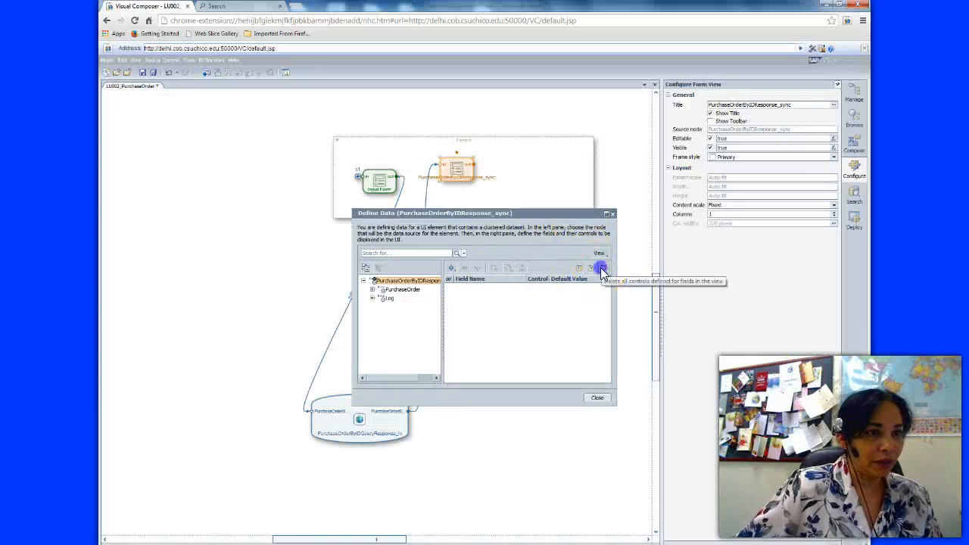
- Clear the form's default fields, include CreationUserAccountID under PurchaseOrder after rechecking Word, and close the data definition
{"action": "left_click", "coordinate": [372, 289]}
{"action": "scroll", "coordinate": [437, 323], "scroll_direction": "down", "scroll_amount": 1}
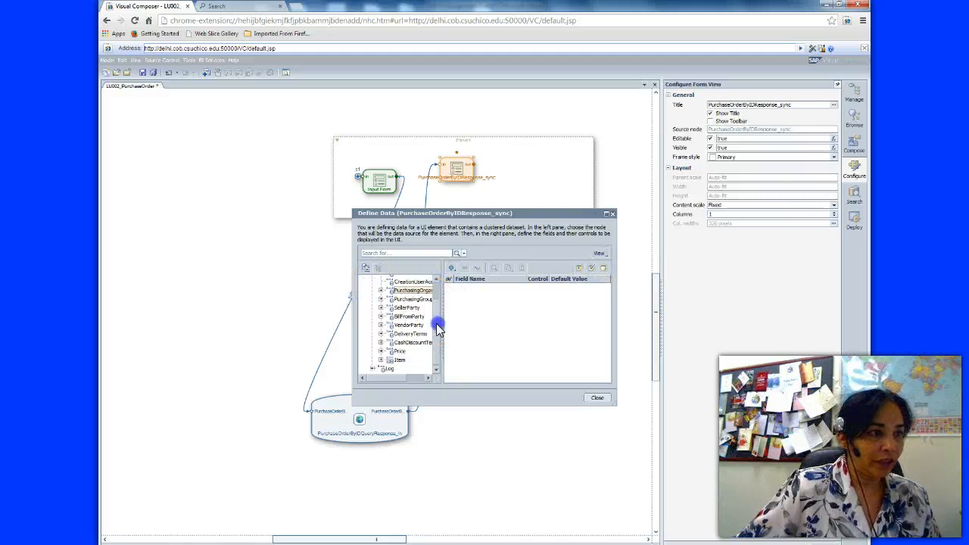
{"action": "double_click", "coordinate": [408, 282]}
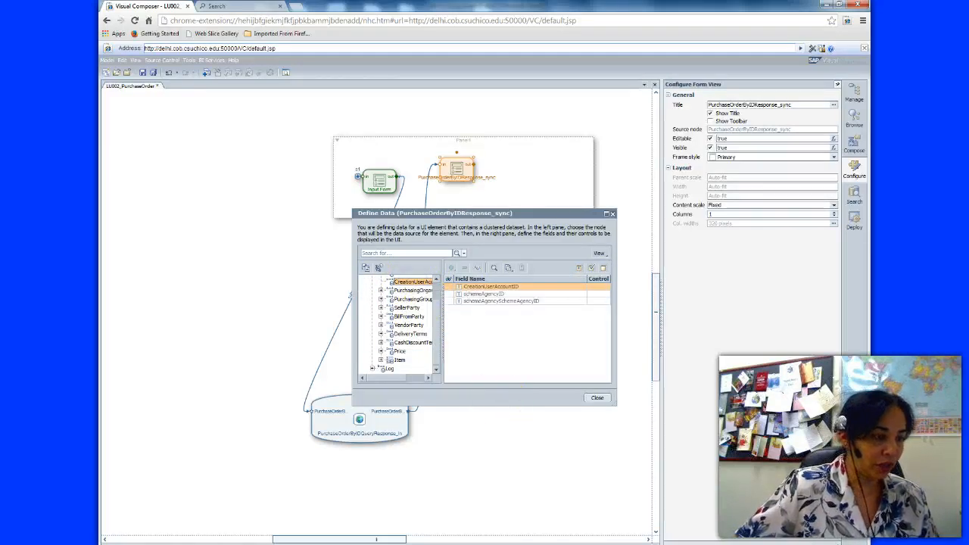
{"action": "key", "text": "alt+Tab"}
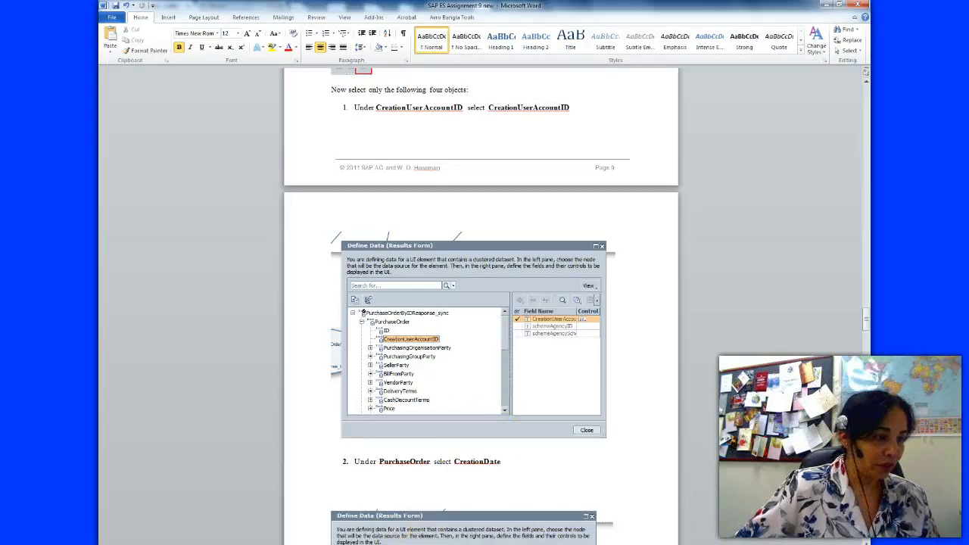
{"action": "key", "text": "alt+Tab"}
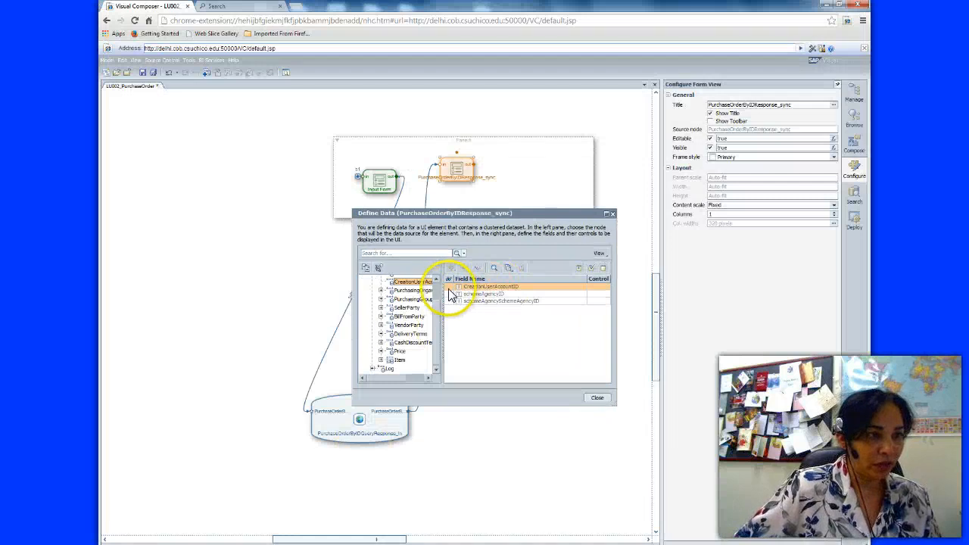
{"action": "left_click", "coordinate": [596, 399]}
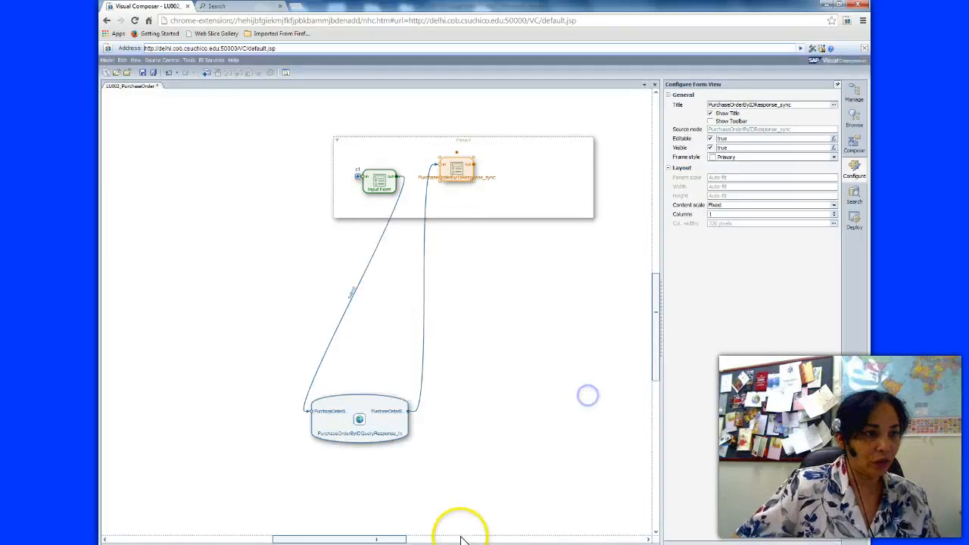
- Read the second selection in the Word instructions and reopen Define Data for the PurchaseOrderByIDResponse_sync form in Visual Composer
{"action": "key", "text": "alt+Tab"}
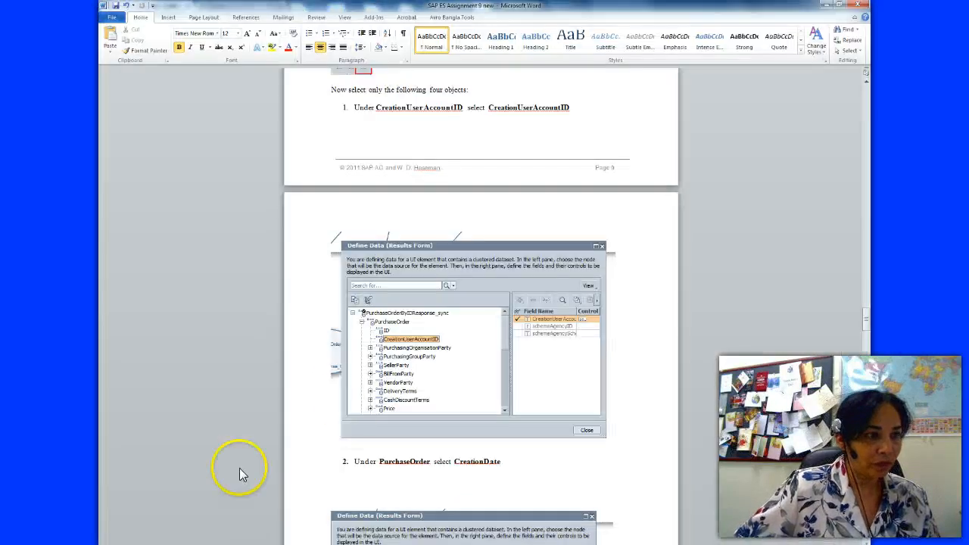
{"action": "left_click_drag", "start_coordinate": [866, 314], "coordinate": [865, 333]}
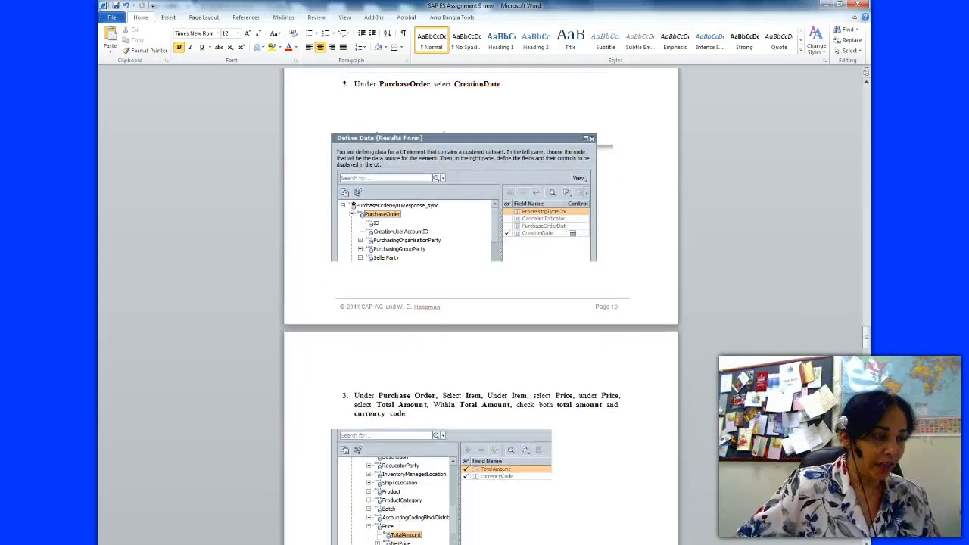
{"action": "key", "text": "alt+Tab"}
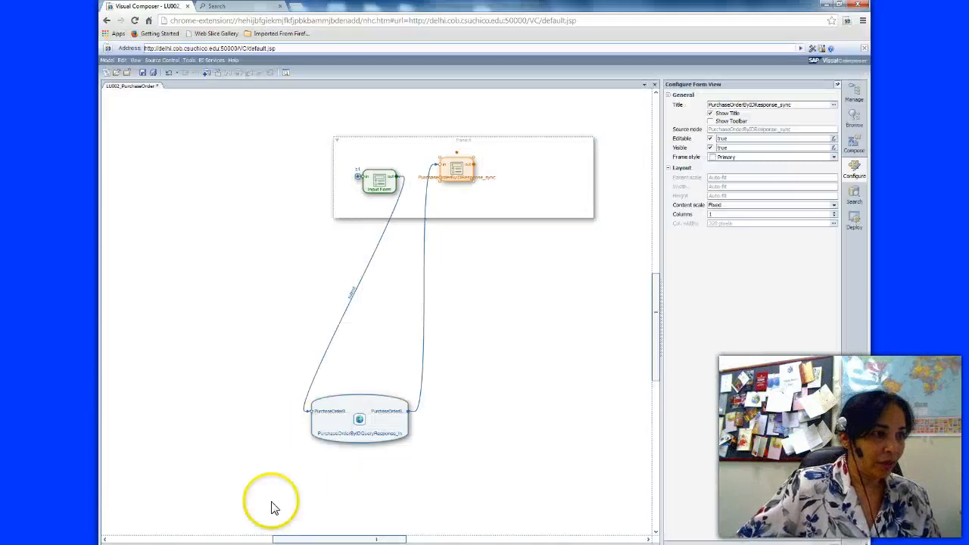
{"action": "left_click", "coordinate": [475, 171]}
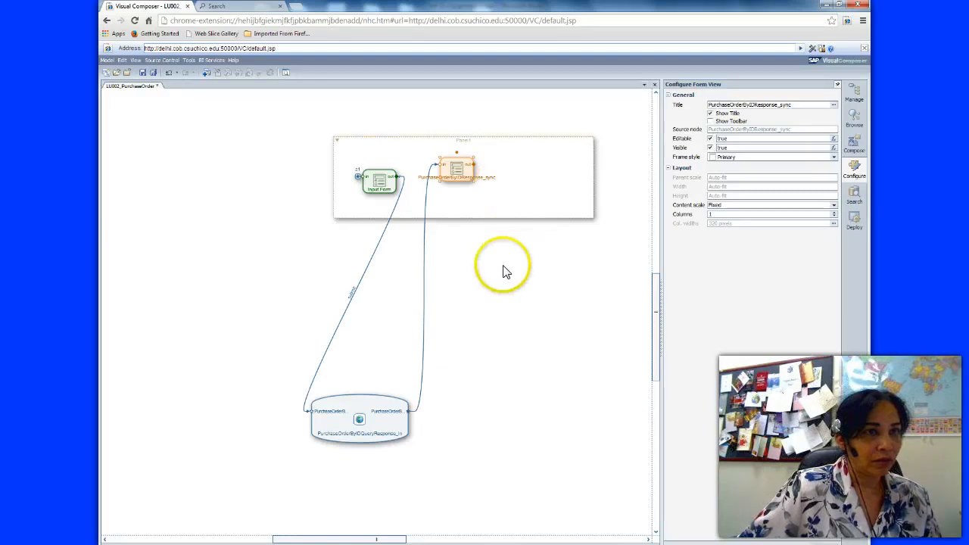
{"action": "left_click", "coordinate": [502, 266]}
{"action": "left_click", "coordinate": [473, 167]}
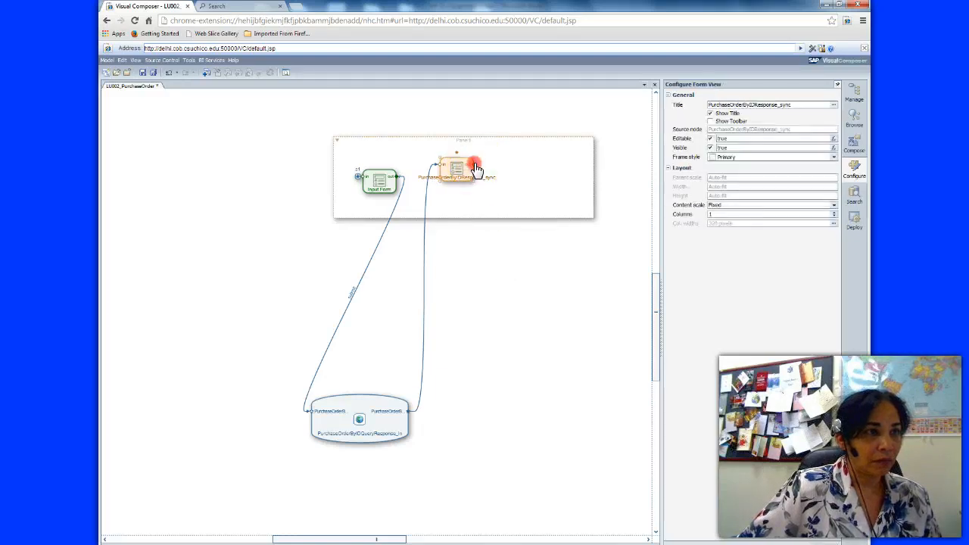
{"action": "left_click", "coordinate": [472, 168]}
{"action": "left_click", "coordinate": [490, 261]}
{"action": "right_click", "coordinate": [461, 172]}
{"action": "left_click", "coordinate": [487, 178]}
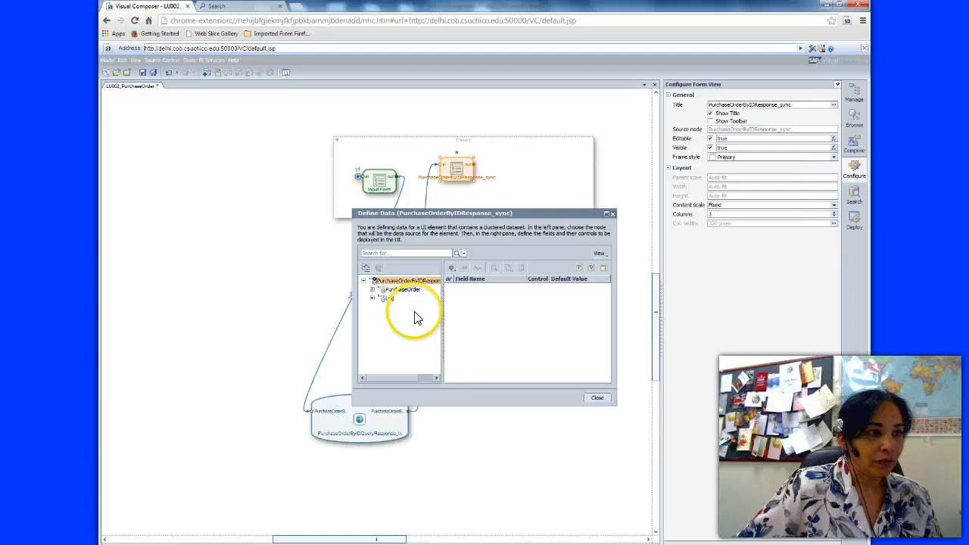
- Include the CreationDate field of the PurchaseOrder node in the form and close the data definition
{"action": "left_click", "coordinate": [371, 289]}
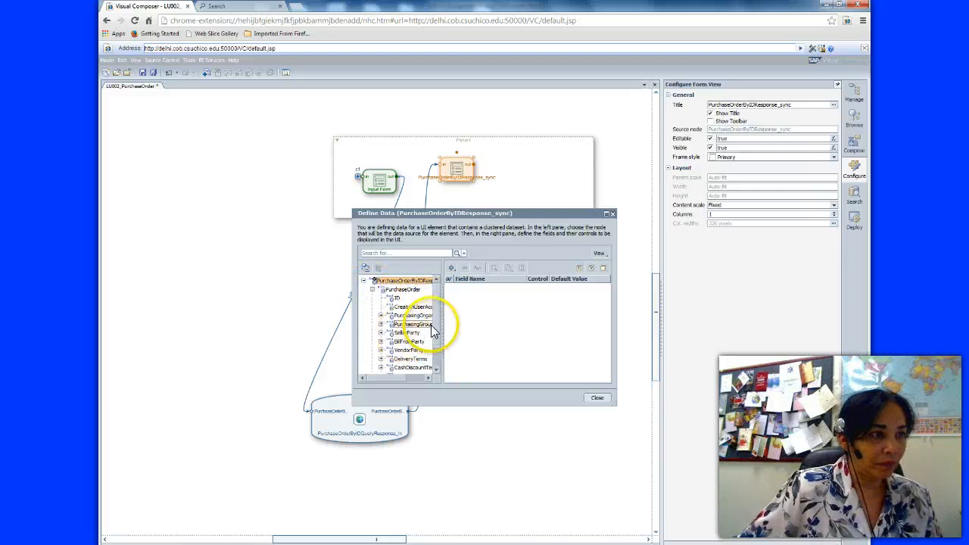
{"action": "left_click_drag", "start_coordinate": [435, 322], "coordinate": [437, 296]}
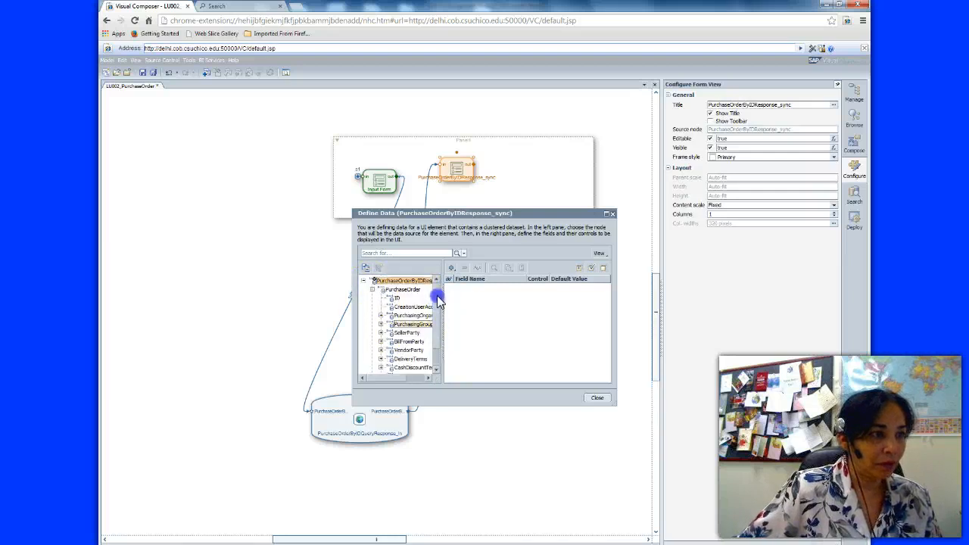
{"action": "left_click", "coordinate": [402, 289]}
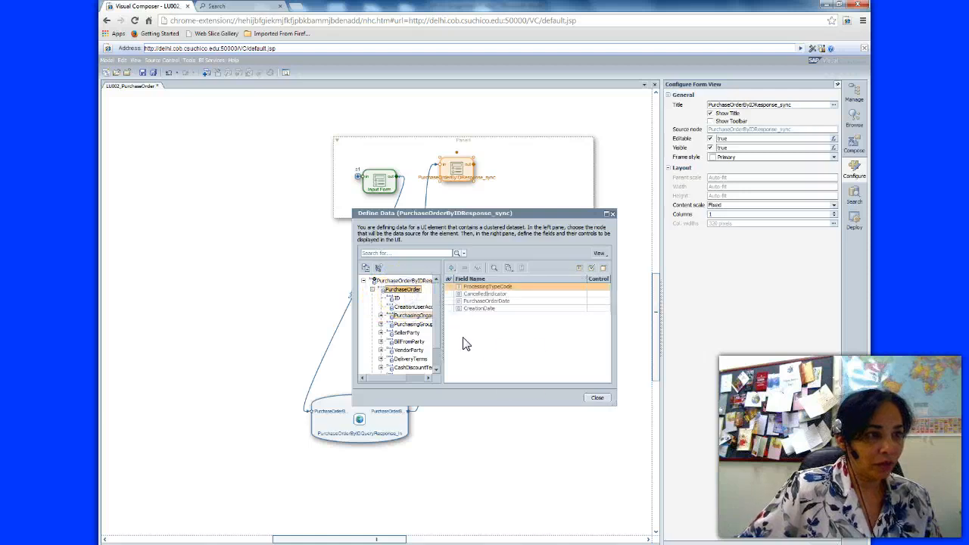
{"action": "left_click", "coordinate": [449, 309]}
{"action": "left_click", "coordinate": [438, 354]}
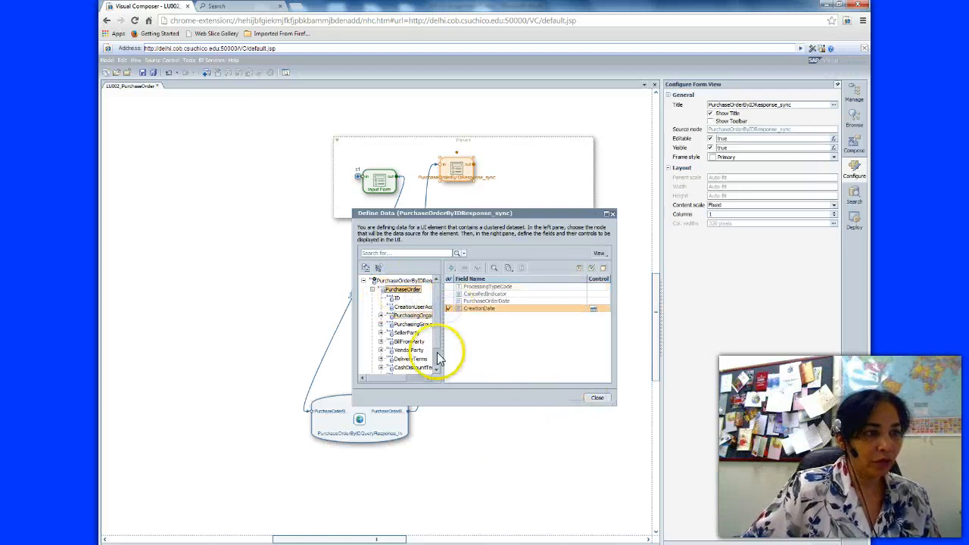
{"action": "left_click", "coordinate": [597, 398]}
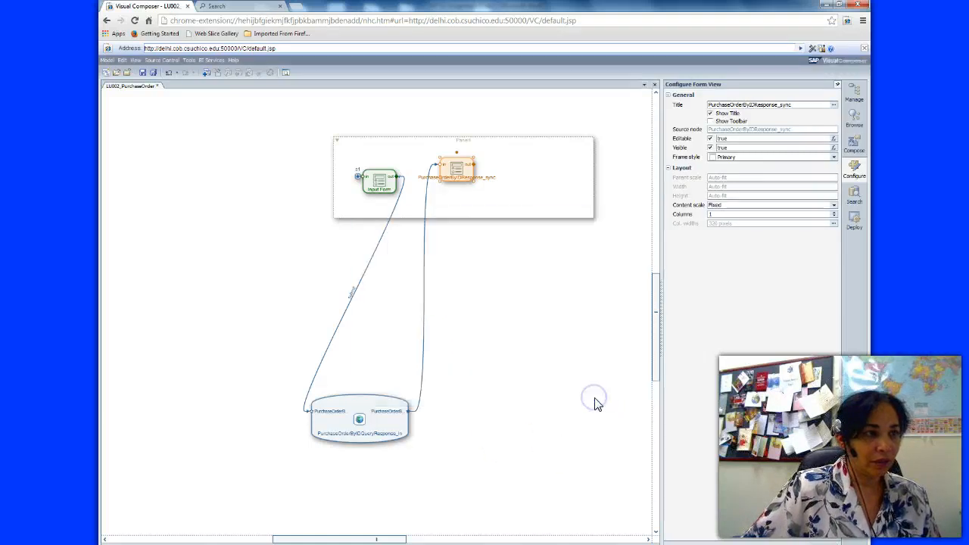
- Read the third selection in Word, then reopen the form's Define Data in Visual Composer and expand Item and Price under PurchaseOrder
{"action": "key", "text": "alt+Tab"}
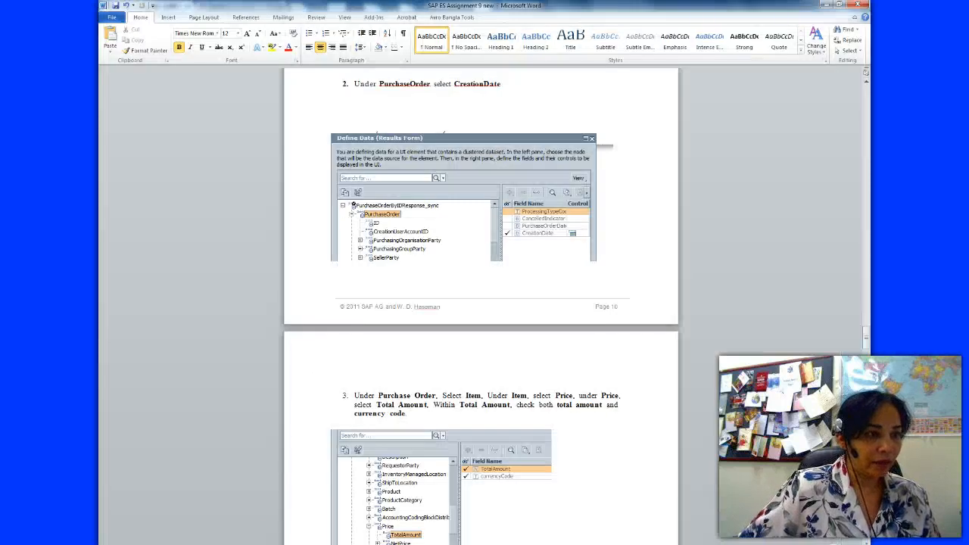
{"action": "left_click_drag", "start_coordinate": [868, 328], "coordinate": [866, 346]}
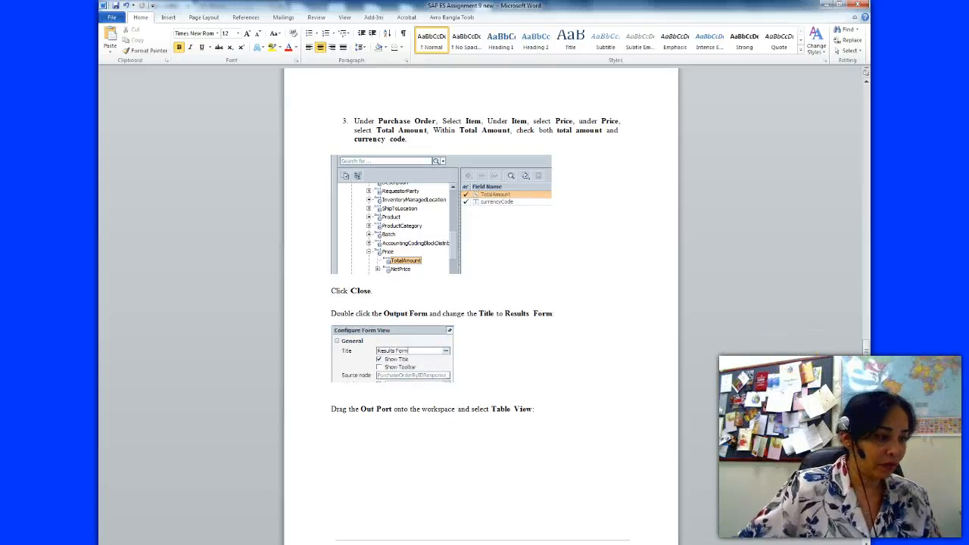
{"action": "left_click", "coordinate": [262, 514]}
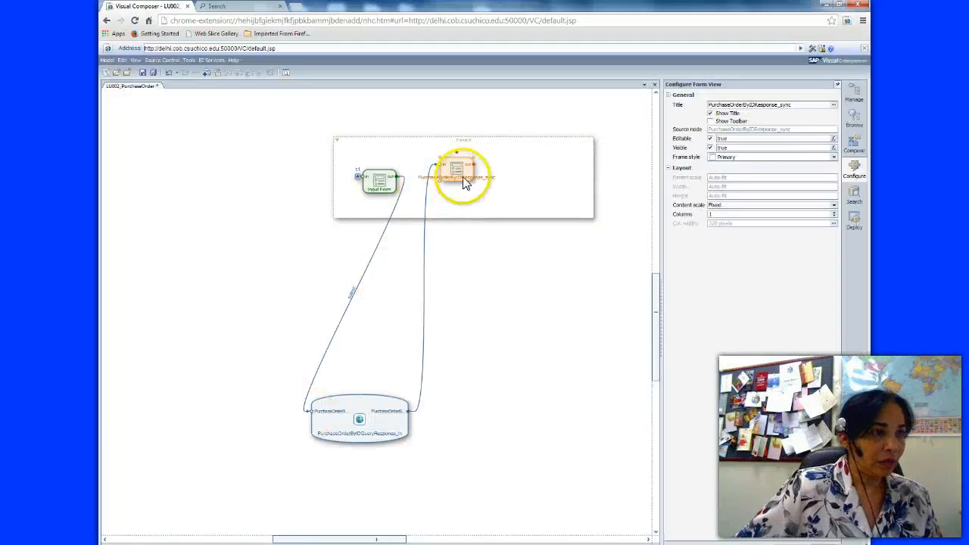
{"action": "right_click", "coordinate": [468, 166]}
{"action": "left_click", "coordinate": [499, 173]}
{"action": "left_click", "coordinate": [371, 289]}
{"action": "left_click_drag", "start_coordinate": [436, 295], "coordinate": [435, 344]}
{"action": "left_click", "coordinate": [382, 359]}
{"action": "left_click", "coordinate": [394, 342]}
{"action": "left_click", "coordinate": [390, 332]}
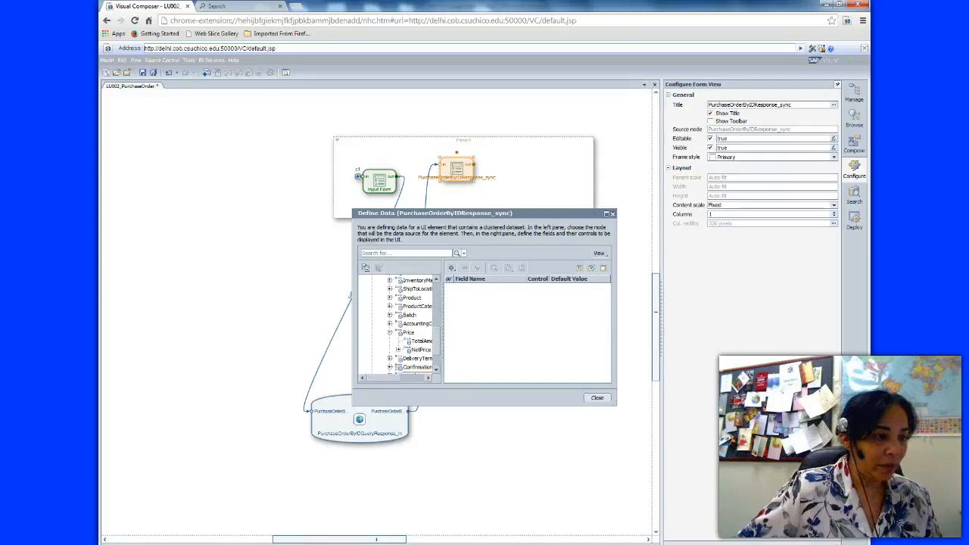
- Recheck the Word instructions and include both TotalAmount and currencyCode from the TotalAmount node under the item's Price
{"action": "left_click", "coordinate": [304, 544]}
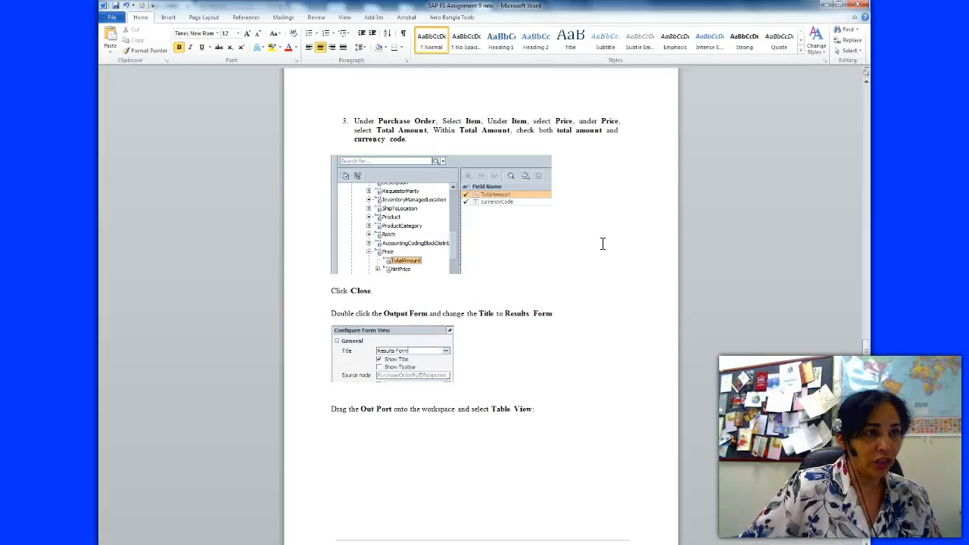
{"action": "left_click", "coordinate": [330, 506]}
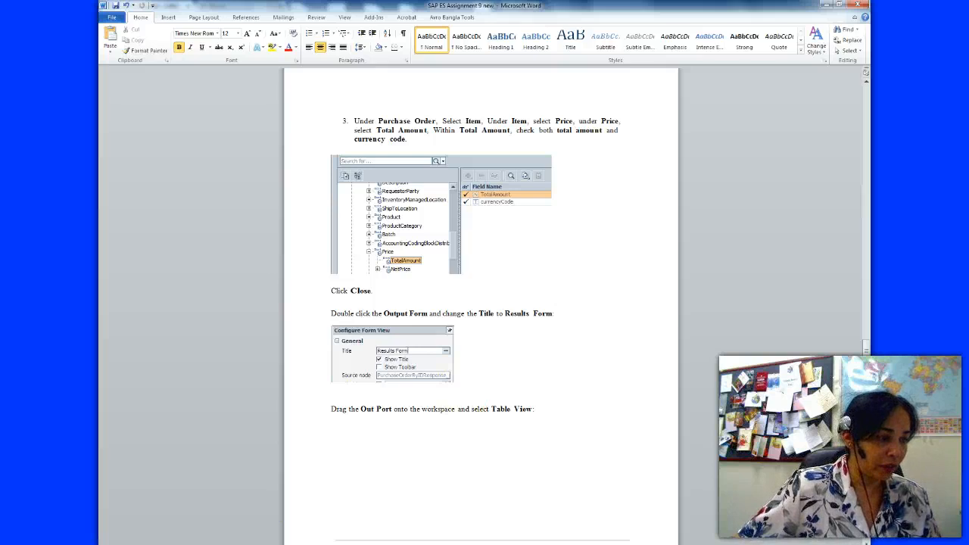
{"action": "left_click", "coordinate": [198, 544]}
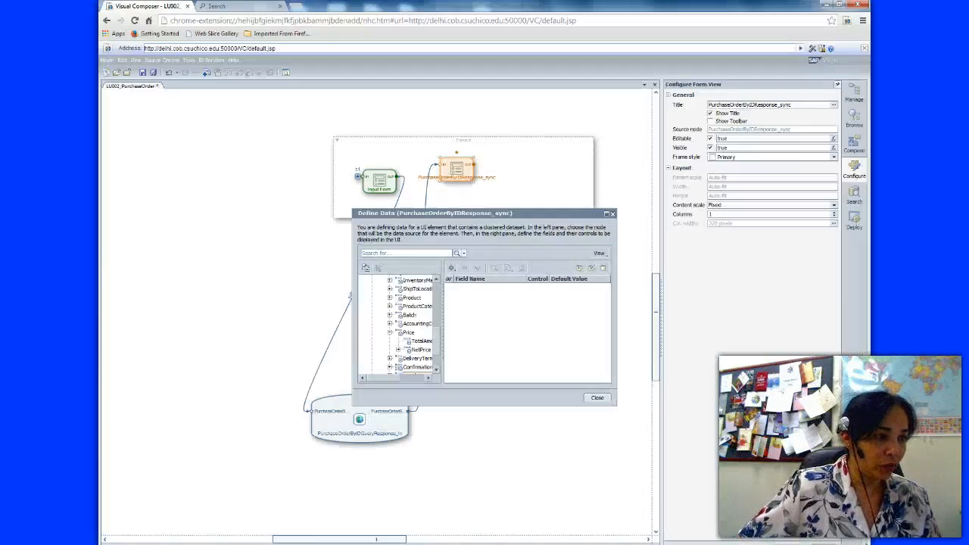
{"action": "left_click", "coordinate": [419, 346]}
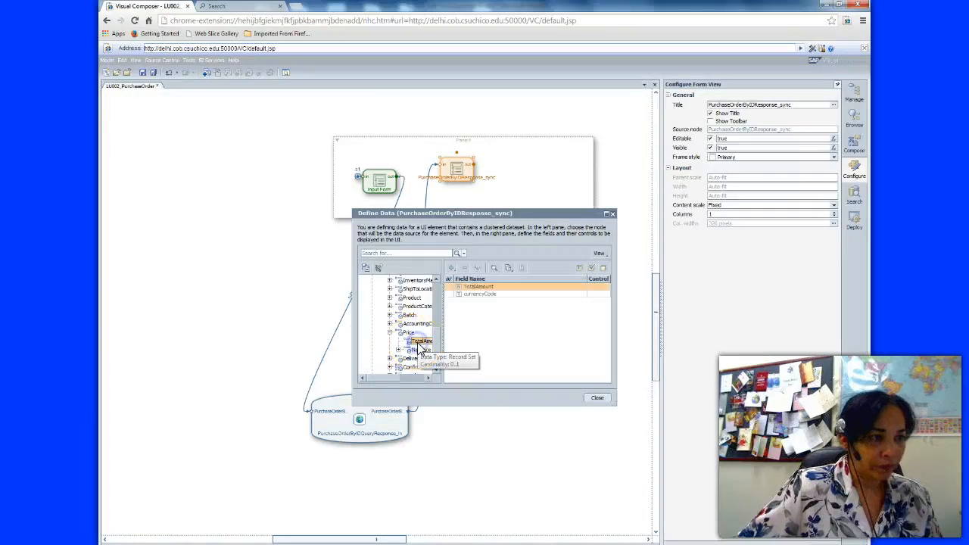
{"action": "left_click", "coordinate": [449, 287]}
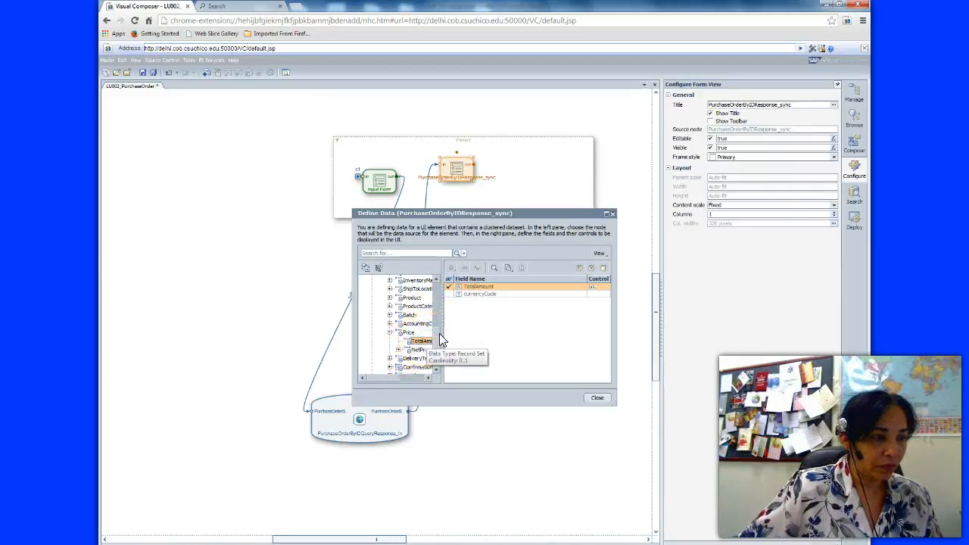
{"action": "scroll", "coordinate": [432, 336], "scroll_direction": "down", "scroll_amount": 1}
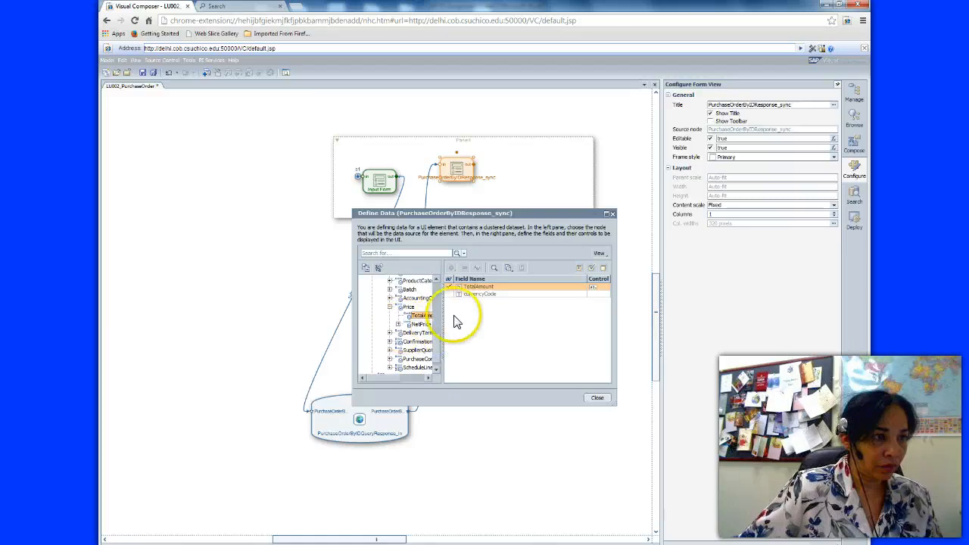
{"action": "left_click", "coordinate": [449, 293]}
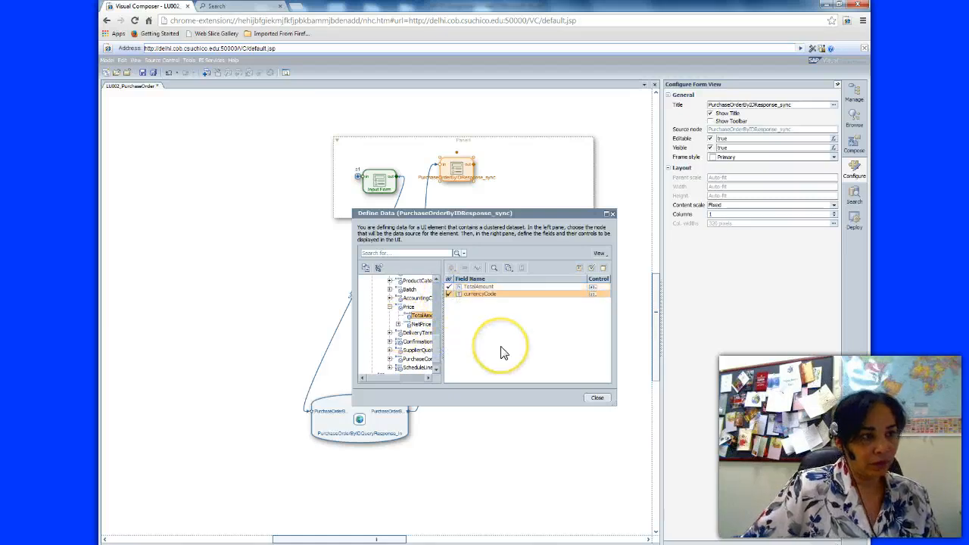
{"action": "left_click", "coordinate": [409, 306]}
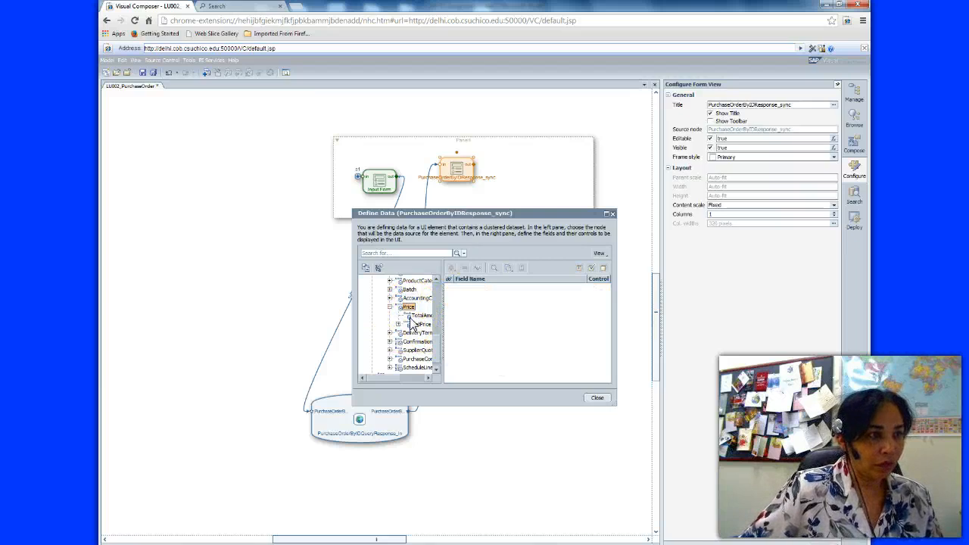
{"action": "left_click", "coordinate": [420, 316]}
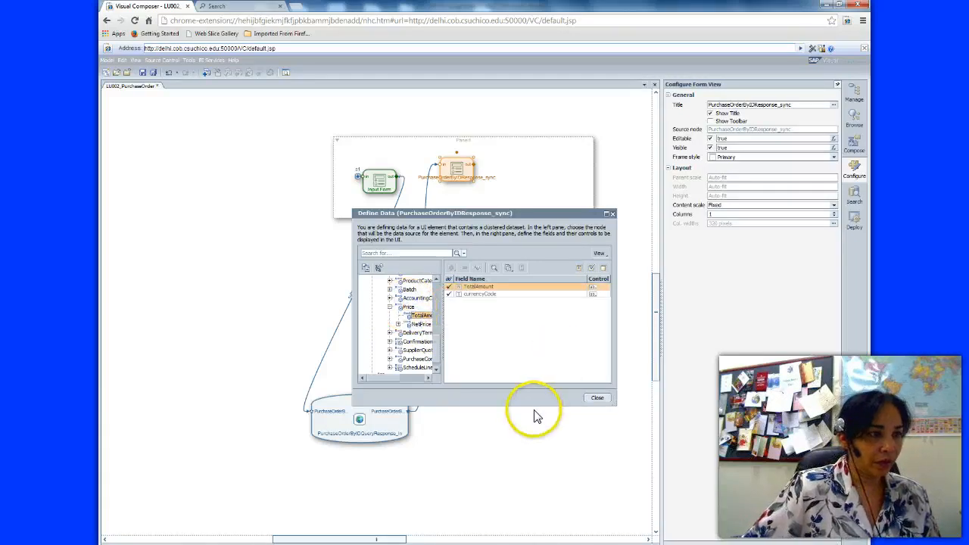
- Compare the TotalAmount selections with the Word instructions and close the form's data definition in Visual Composer
{"action": "key", "text": "alt+Tab"}
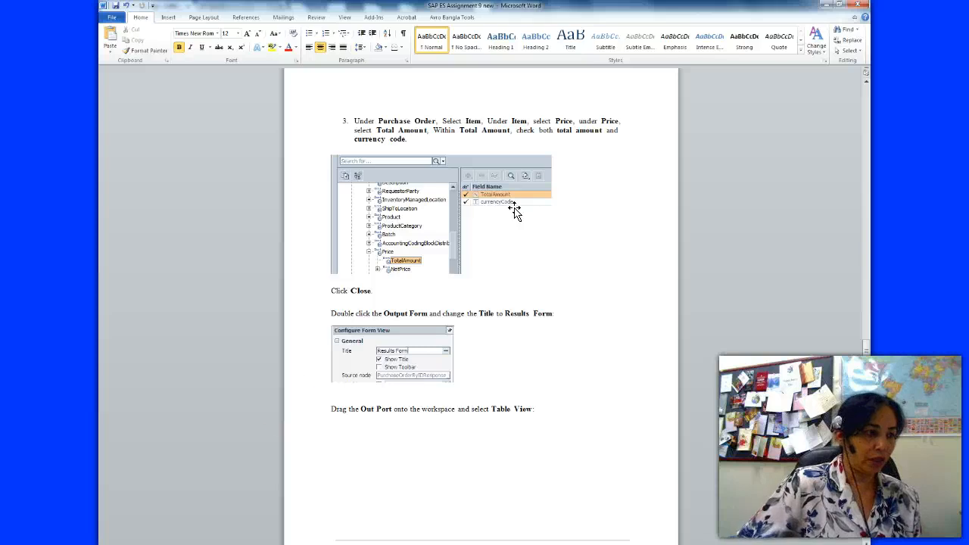
{"action": "mouse_move", "coordinate": [197, 534]}
{"action": "left_click", "coordinate": [235, 496]}
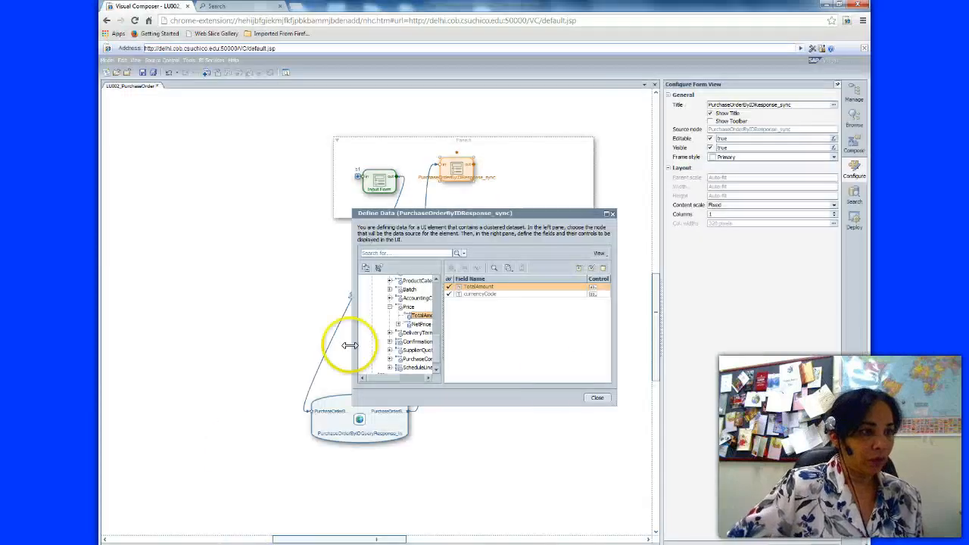
{"action": "left_click", "coordinate": [596, 399]}
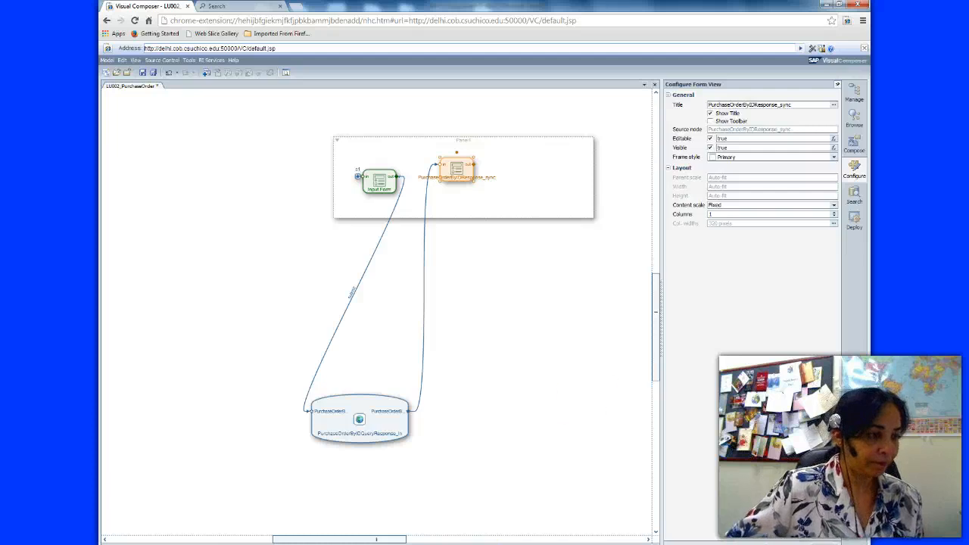
- Set the output form view's title to Results Form in Visual Composer
{"action": "key", "text": "alt+Tab"}
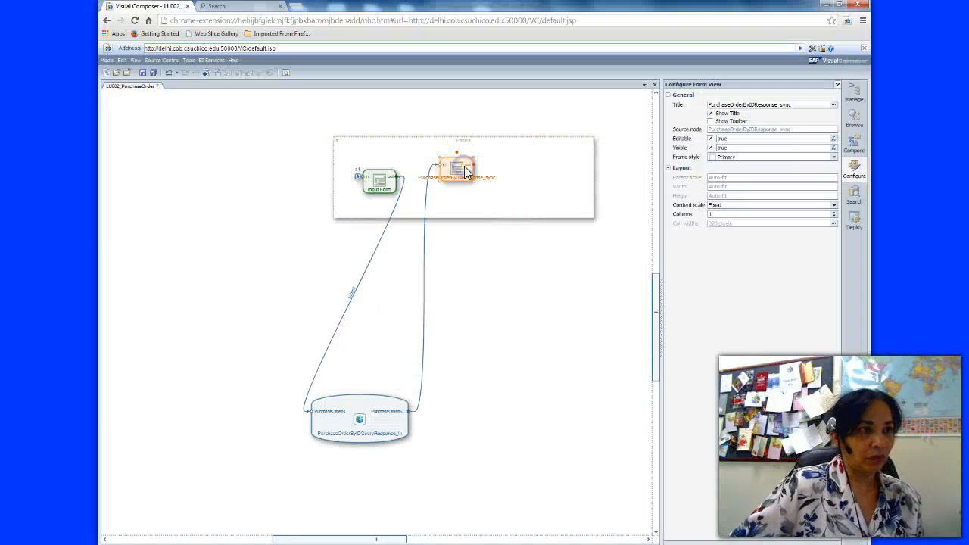
{"action": "left_click_drag", "start_coordinate": [795, 105], "coordinate": [690, 106]}
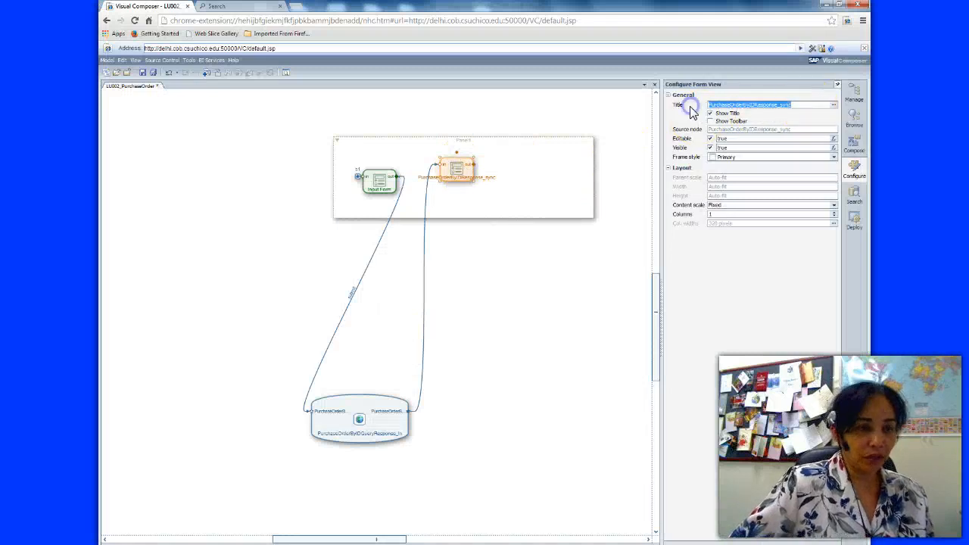
{"action": "type", "text": "Results Form"}
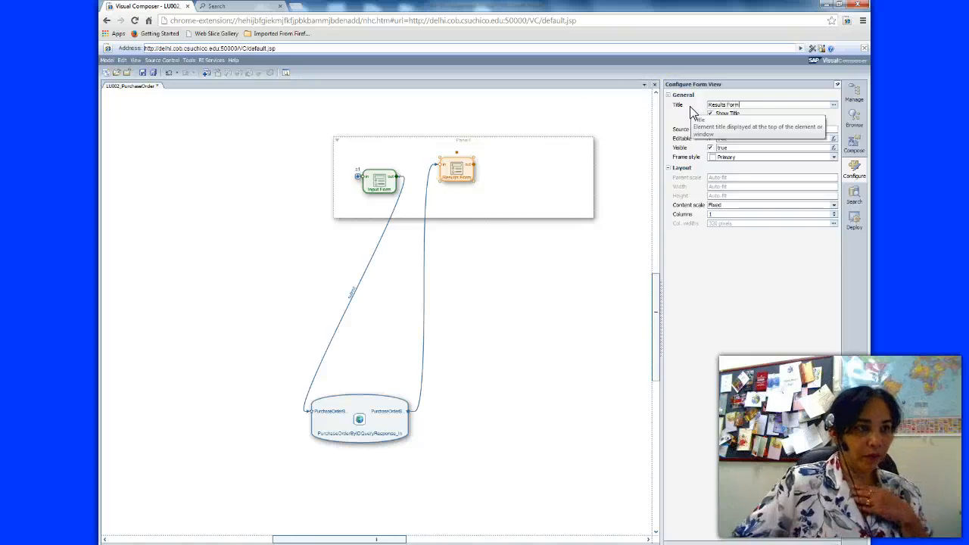
- Check the next Word instruction, then add a Table View in Visual Composer from the output port of PurchaseOrderByIDQueryResponse_In
{"action": "key", "text": "alt+Tab"}
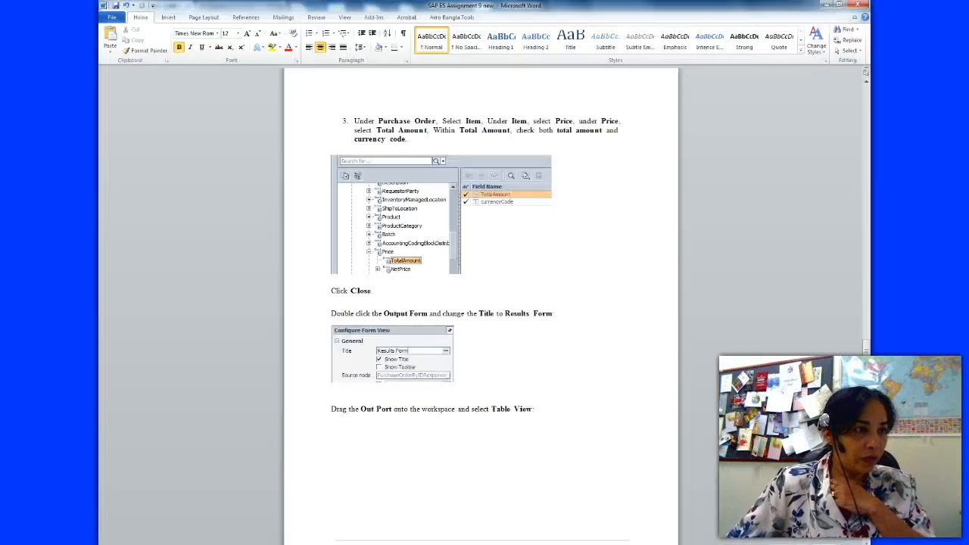
{"action": "left_click_drag", "start_coordinate": [865, 349], "coordinate": [865, 365]}
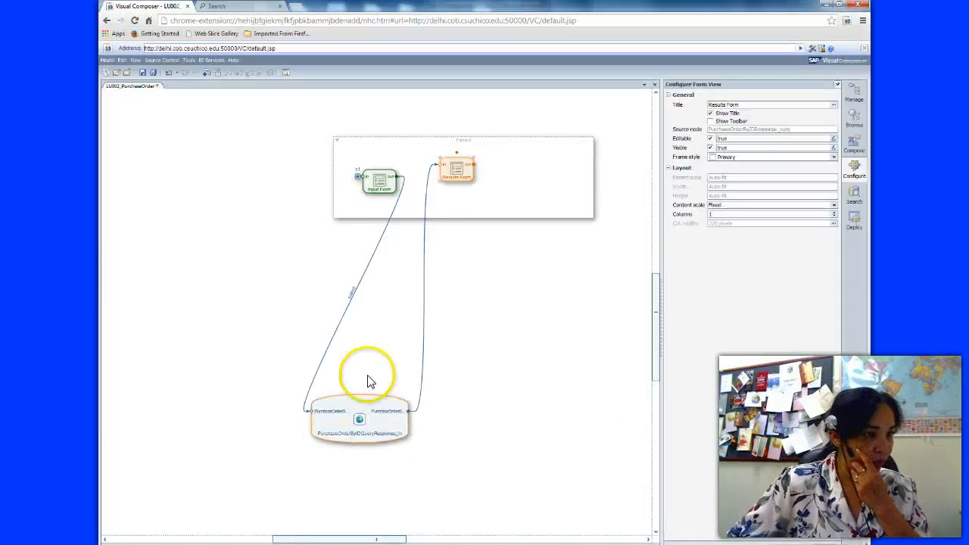
{"action": "left_click_drag", "start_coordinate": [412, 404], "coordinate": [539, 156]}
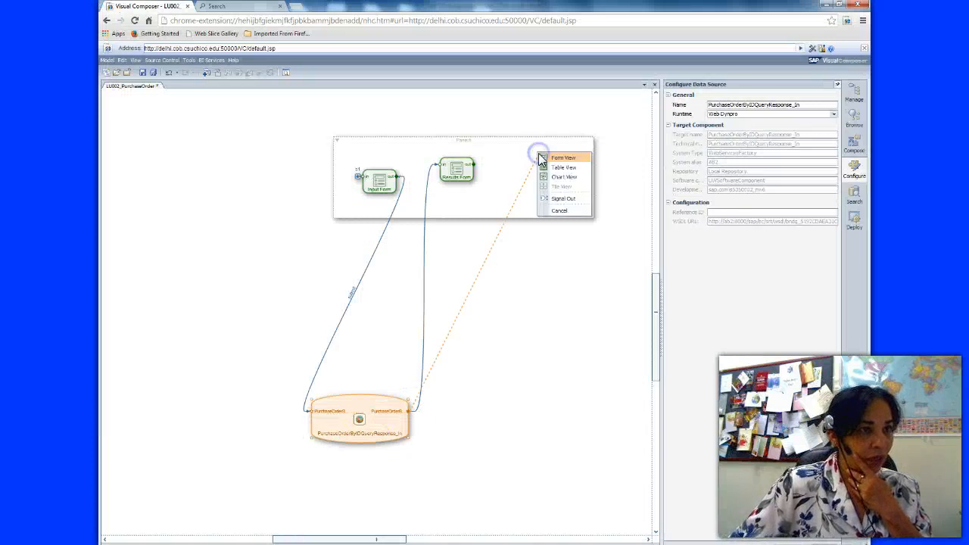
{"action": "left_click", "coordinate": [553, 162]}
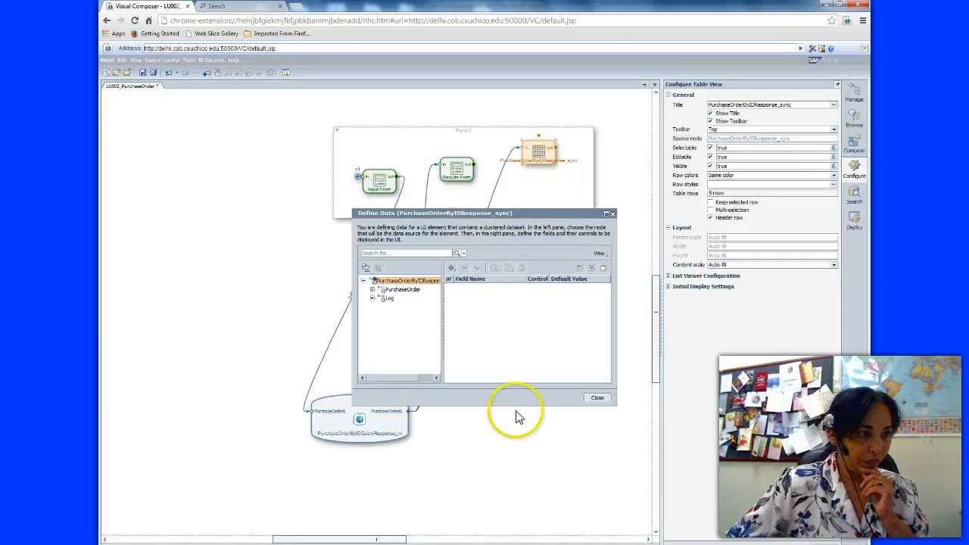
- Read the Word instructions on which fields to define for the new table view, then return to Visual Composer
{"action": "key", "text": "alt+Tab"}
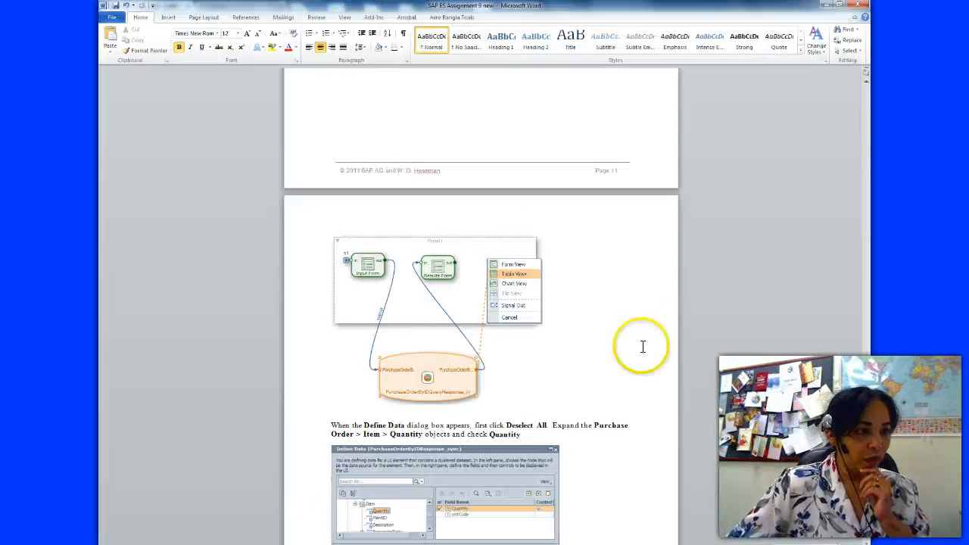
{"action": "scroll", "coordinate": [864, 362], "scroll_direction": "down", "scroll_amount": 4}
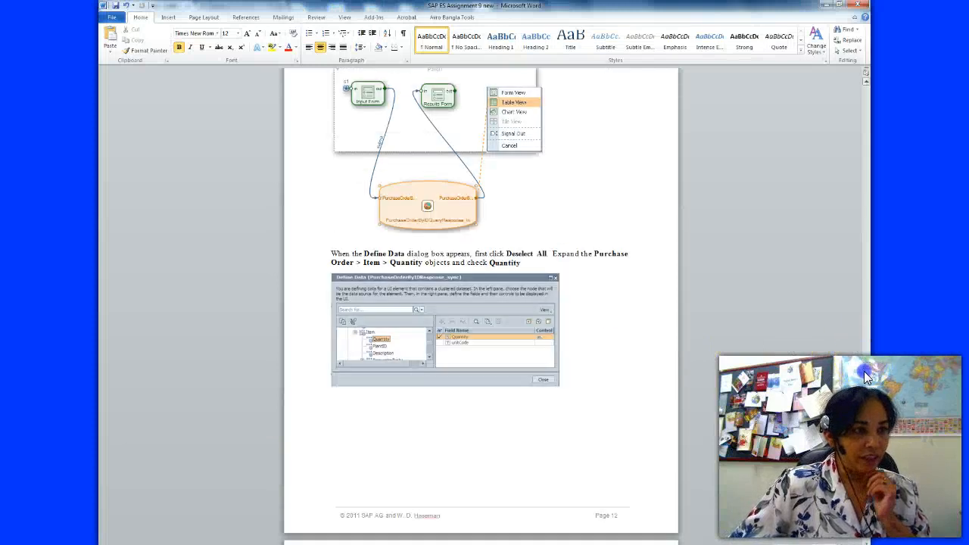
{"action": "scroll", "coordinate": [867, 378], "scroll_direction": "down", "scroll_amount": 1}
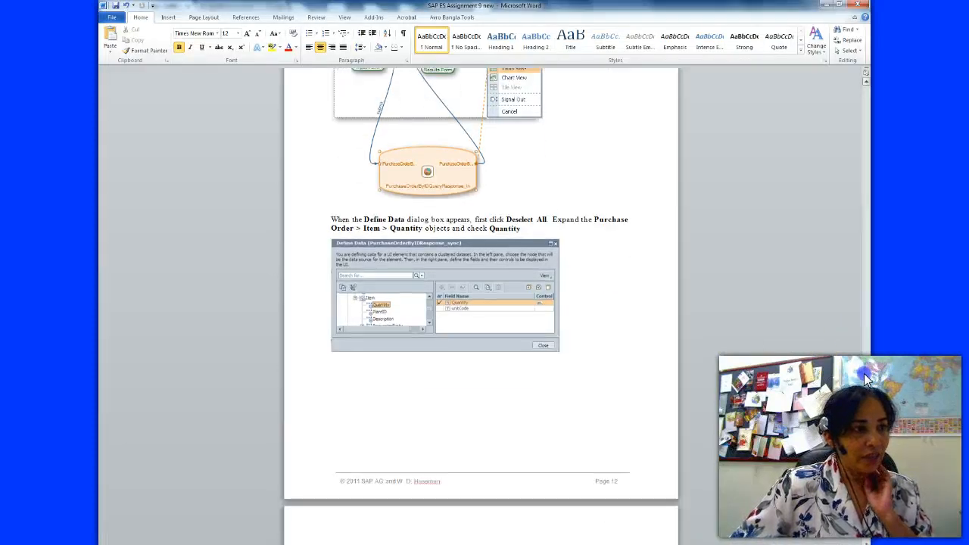
{"action": "scroll", "coordinate": [863, 374], "scroll_direction": "down", "scroll_amount": 1}
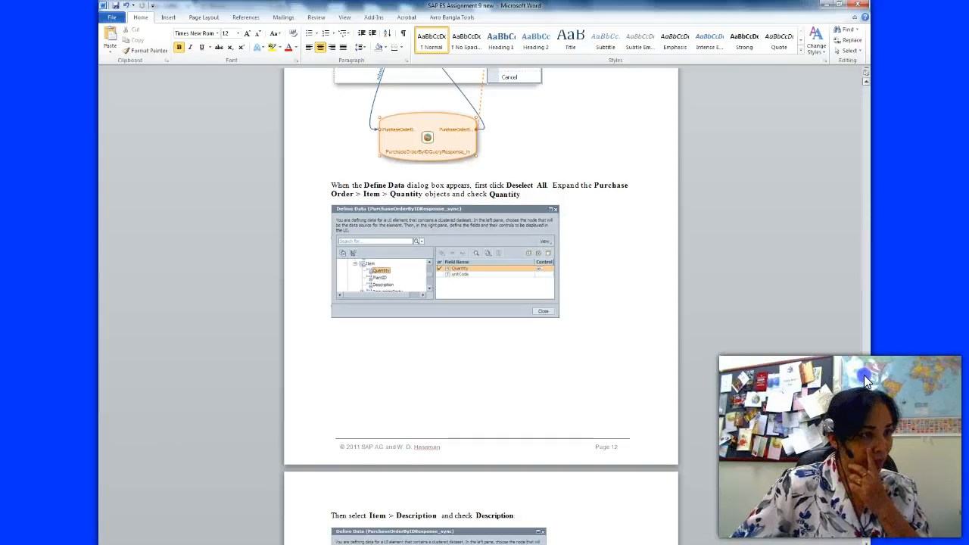
{"action": "scroll", "coordinate": [864, 375], "scroll_direction": "down", "scroll_amount": 1}
{"action": "left_click", "coordinate": [582, 467]}
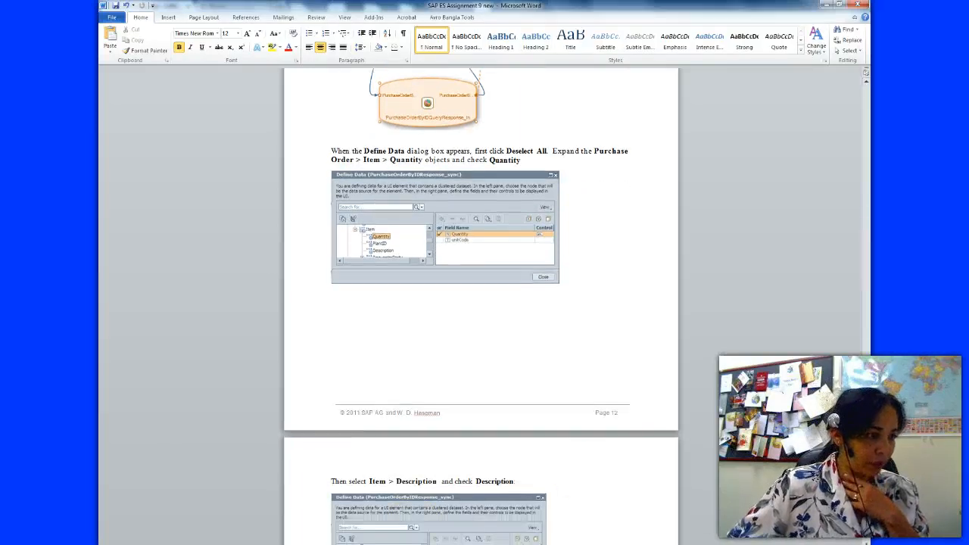
{"action": "key", "text": "alt+Tab"}
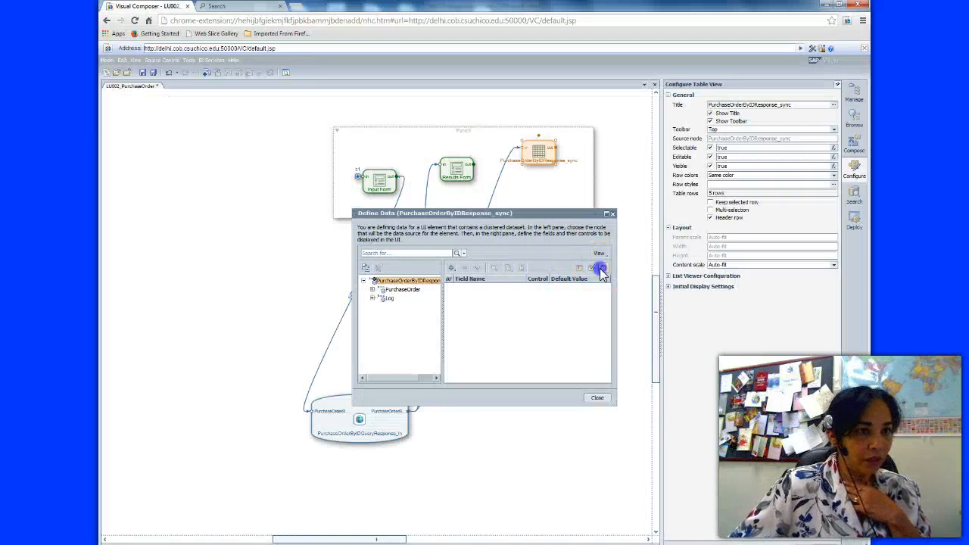
- Include the Quantity field from the Quantity node under PurchaseOrder > Item in the table and close the data definition
{"action": "left_click", "coordinate": [371, 289]}
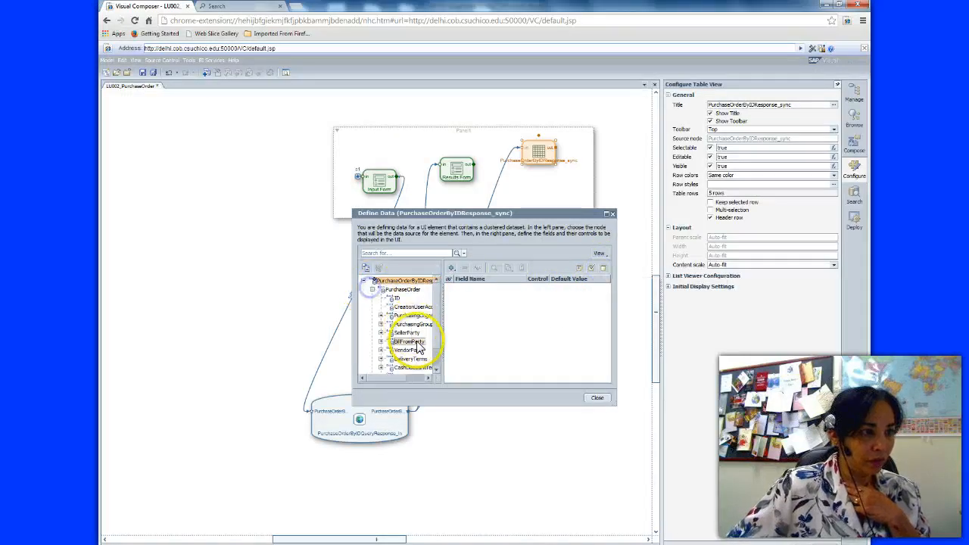
{"action": "left_click_drag", "start_coordinate": [442, 302], "coordinate": [454, 282]}
{"action": "left_click", "coordinate": [413, 336]}
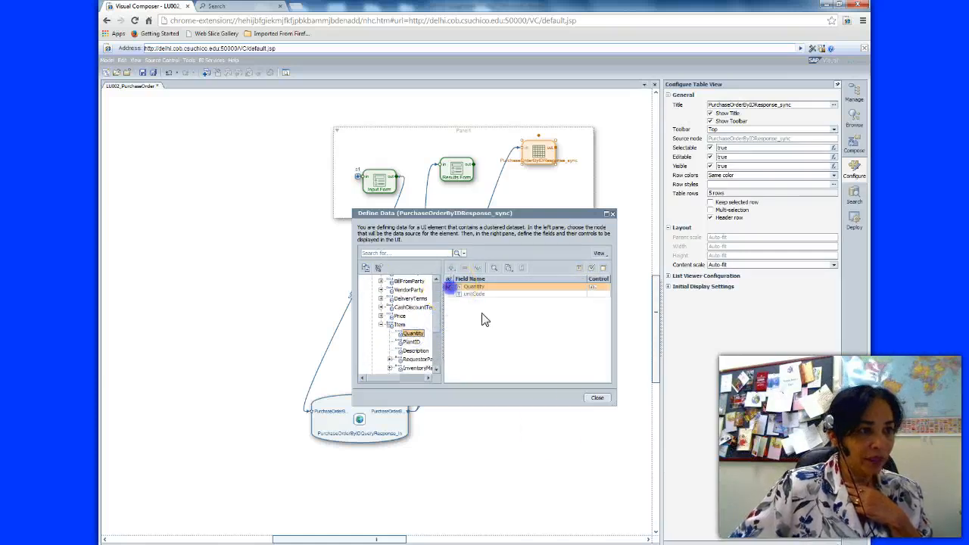
{"action": "left_click", "coordinate": [583, 400]}
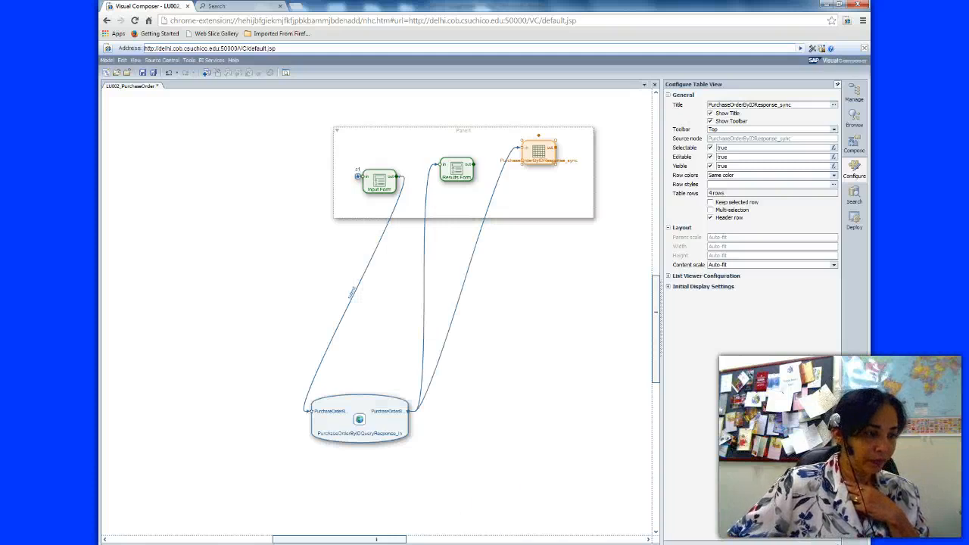
- Read the next table instructions in Word, then reopen the table view's Define Data in Visual Composer
{"action": "key", "text": "alt+Tab"}
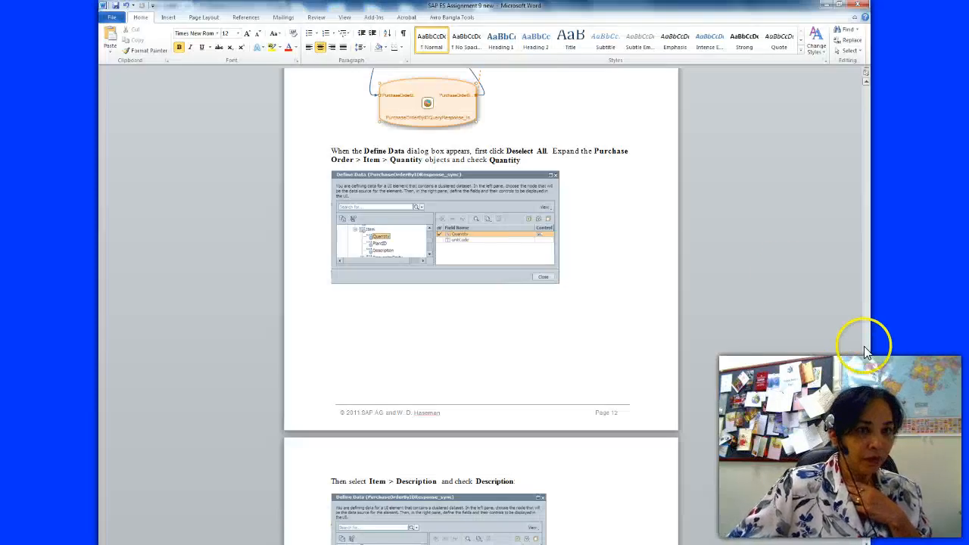
{"action": "scroll", "coordinate": [863, 384], "scroll_direction": "down", "scroll_amount": 3}
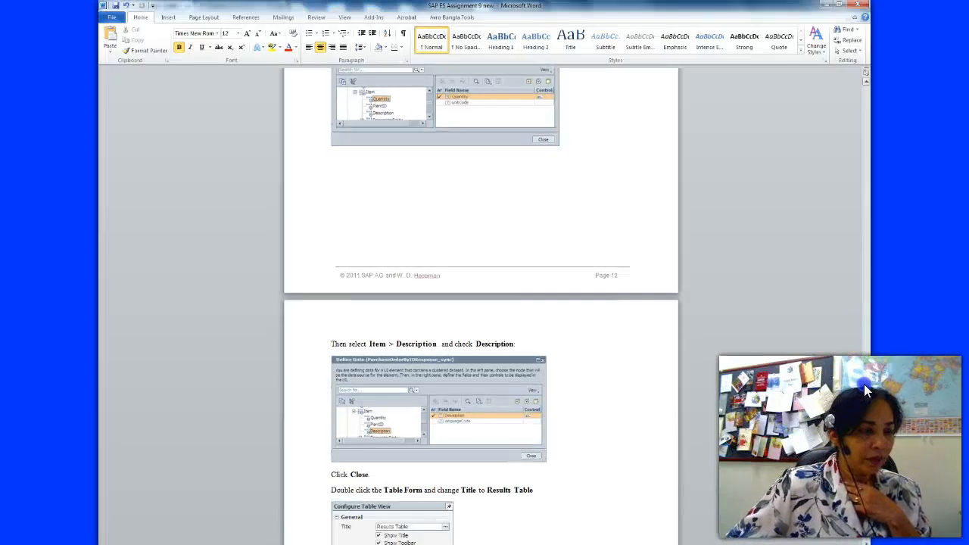
{"action": "scroll", "coordinate": [863, 384], "scroll_direction": "down", "scroll_amount": 2}
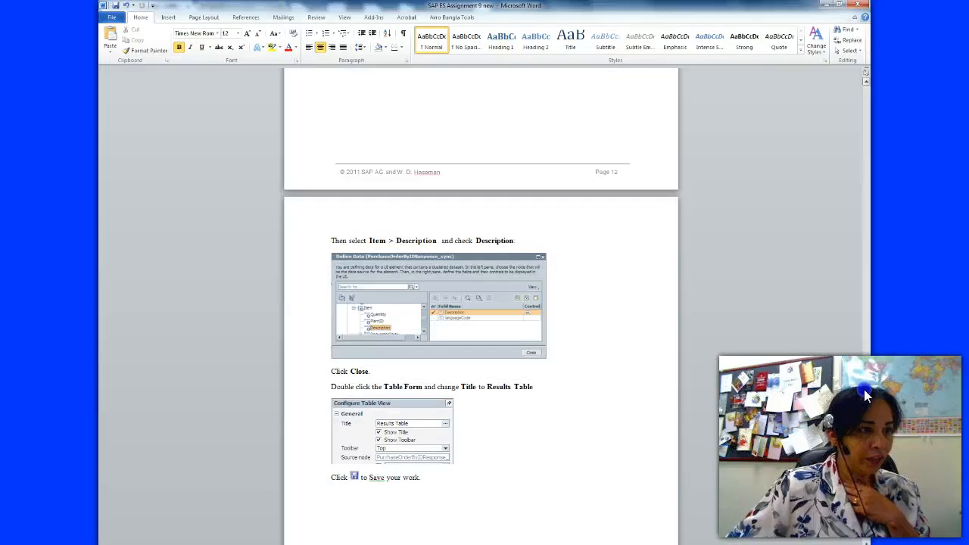
{"action": "scroll", "coordinate": [866, 397], "scroll_direction": "down", "scroll_amount": 2}
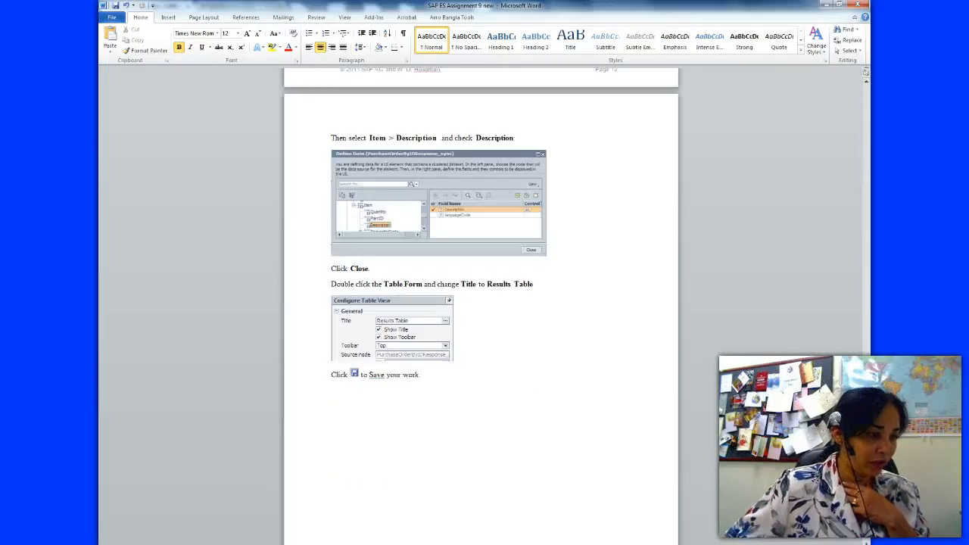
{"action": "key", "text": "alt+Tab"}
{"action": "right_click", "coordinate": [542, 151]}
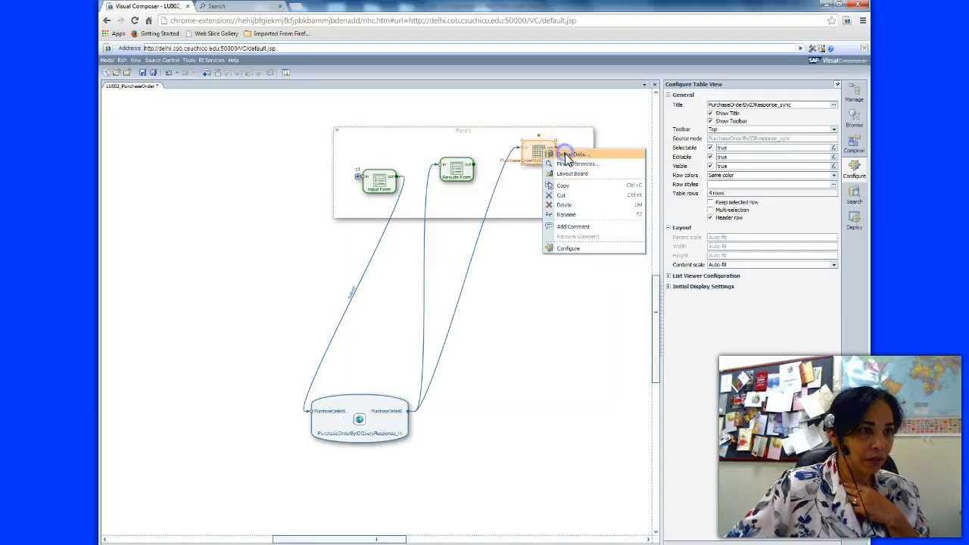
{"action": "left_click", "coordinate": [566, 156]}
- Include the Description field from the Description node under PurchaseOrder > Item in the table and close the data definition
{"action": "left_click", "coordinate": [369, 290]}
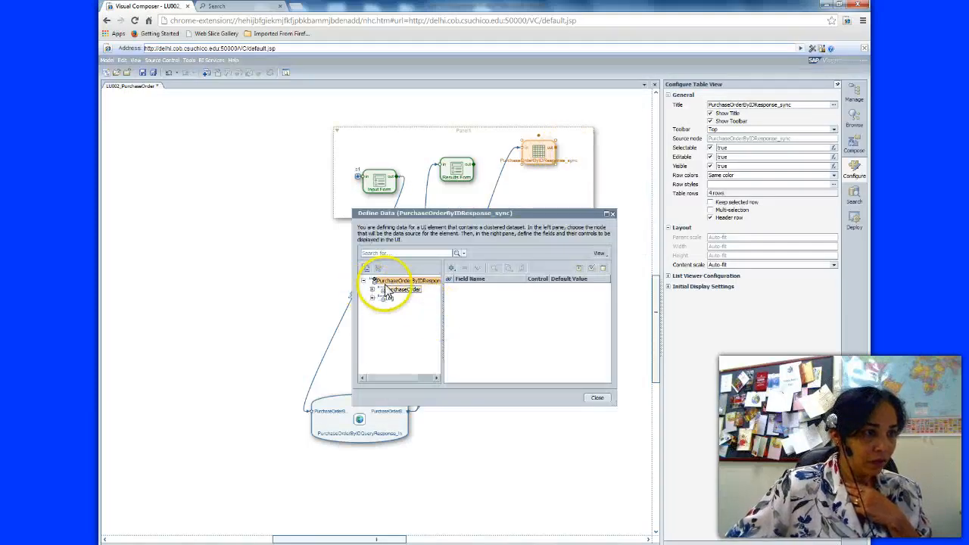
{"action": "left_click", "coordinate": [372, 290]}
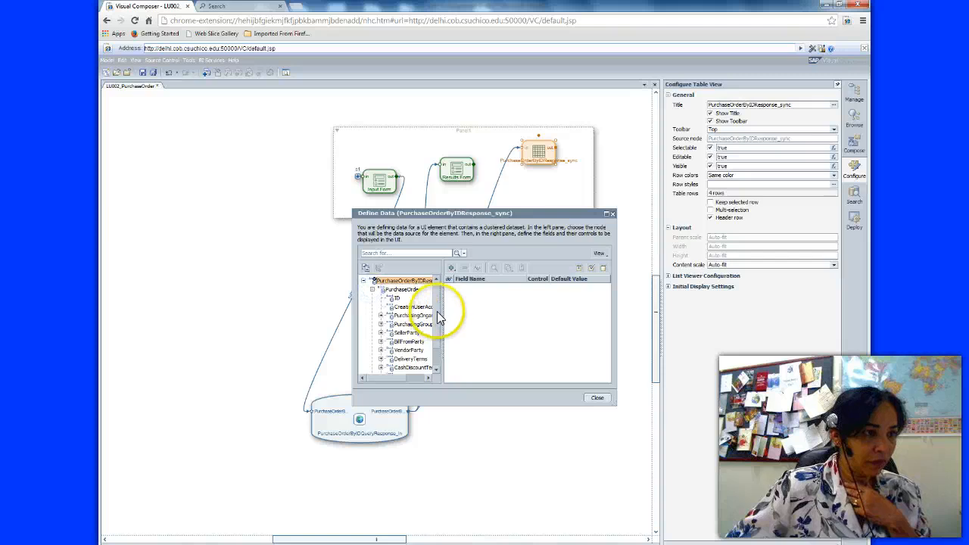
{"action": "left_click_drag", "start_coordinate": [437, 307], "coordinate": [439, 356]}
{"action": "left_click", "coordinate": [381, 359]}
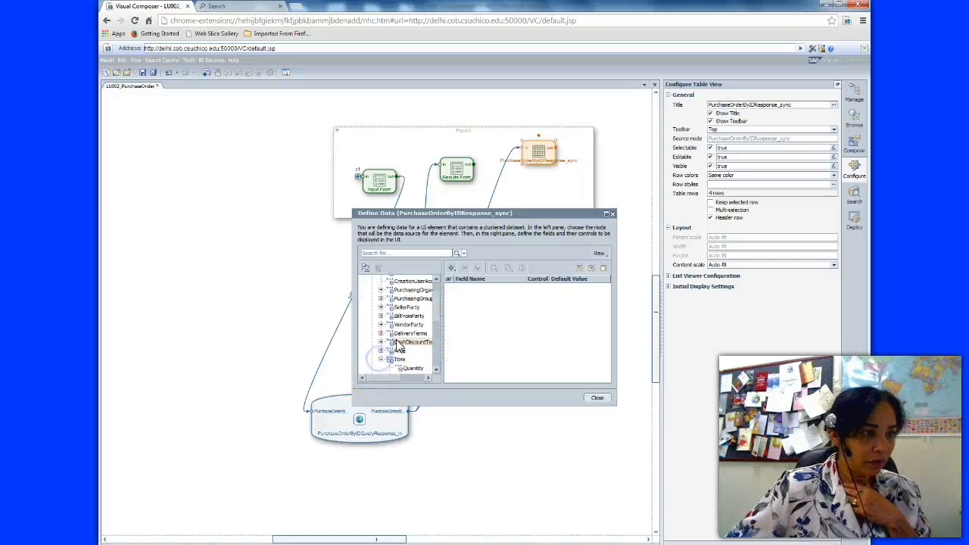
{"action": "left_click_drag", "start_coordinate": [439, 314], "coordinate": [440, 333]}
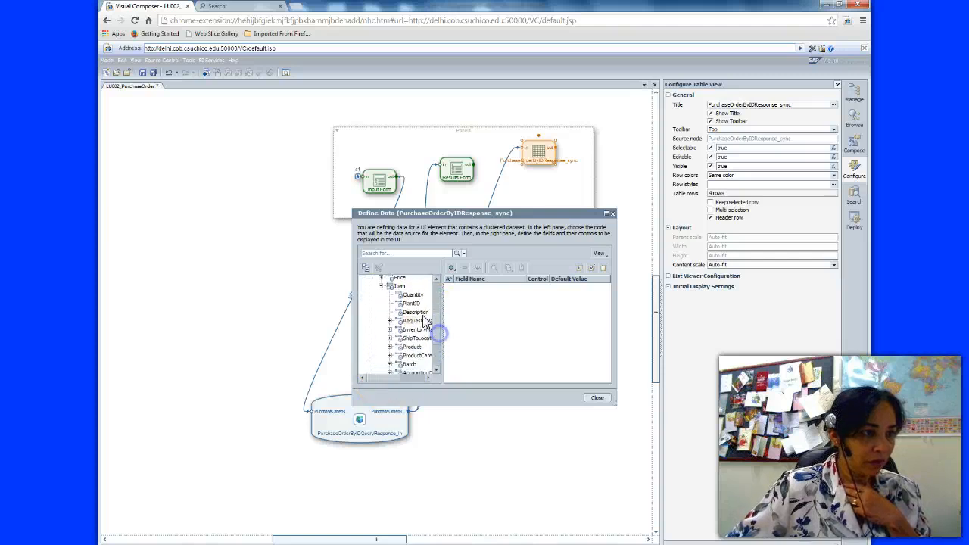
{"action": "left_click", "coordinate": [415, 312]}
{"action": "left_click", "coordinate": [449, 286]}
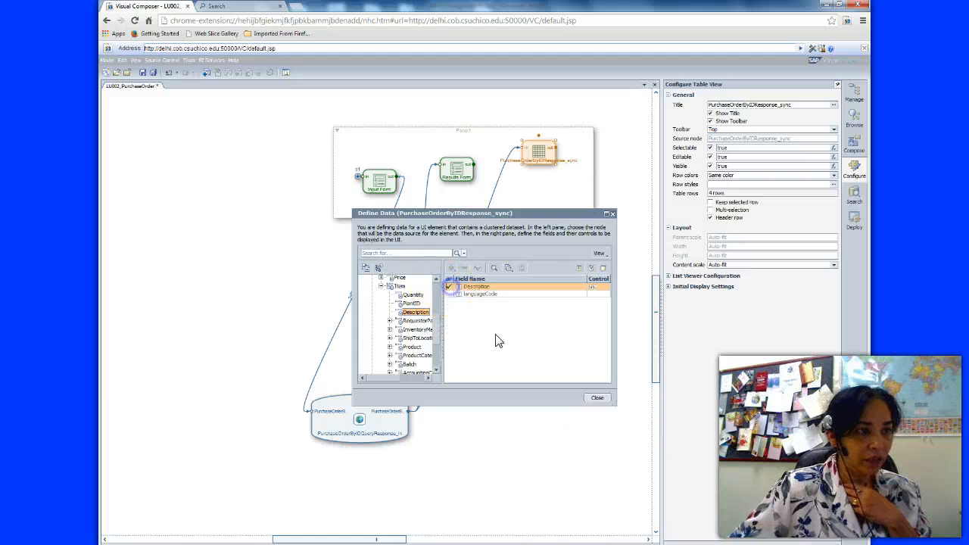
{"action": "left_click", "coordinate": [589, 397]}
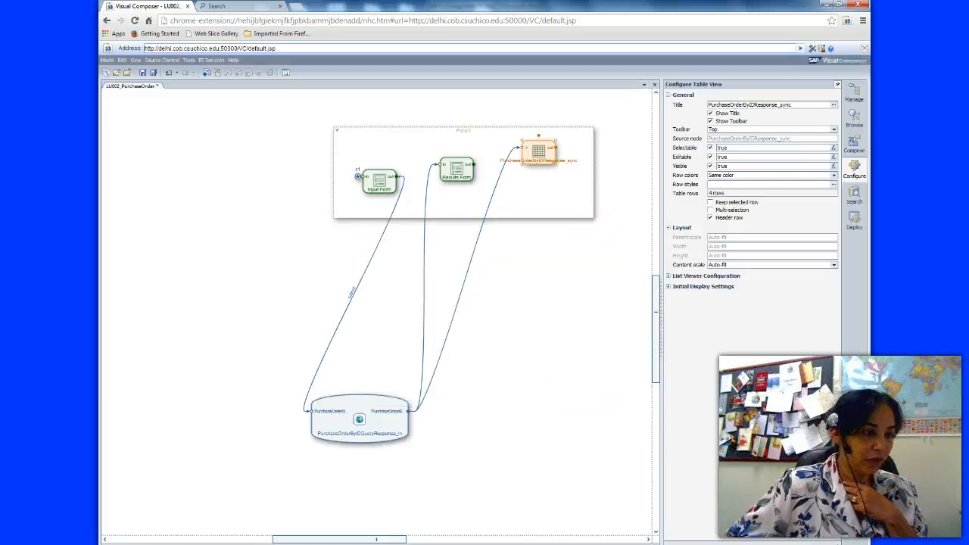
- Review the Word instructions on the table's title and saving, along with the completed model illustration
{"action": "key", "text": "alt+Tab"}
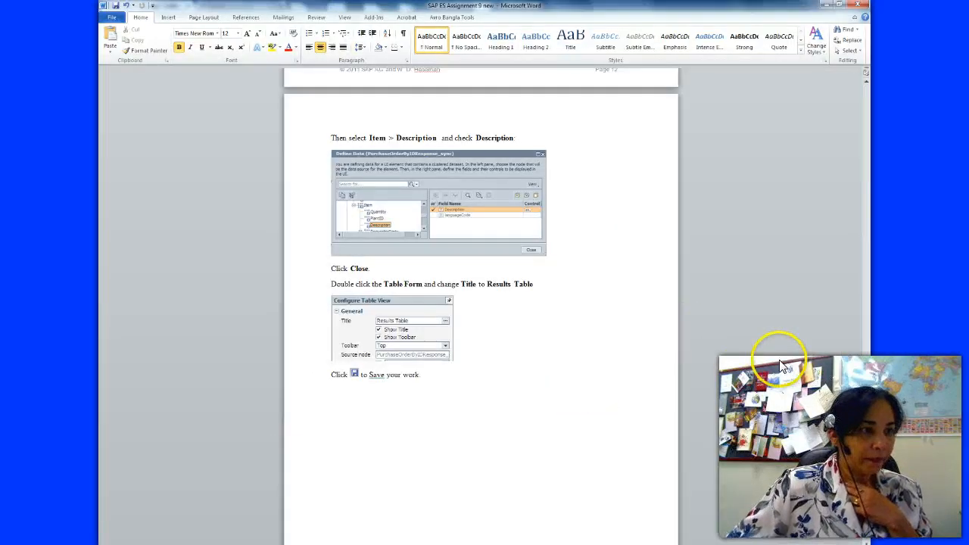
{"action": "scroll", "coordinate": [868, 420], "scroll_direction": "down", "scroll_amount": 7}
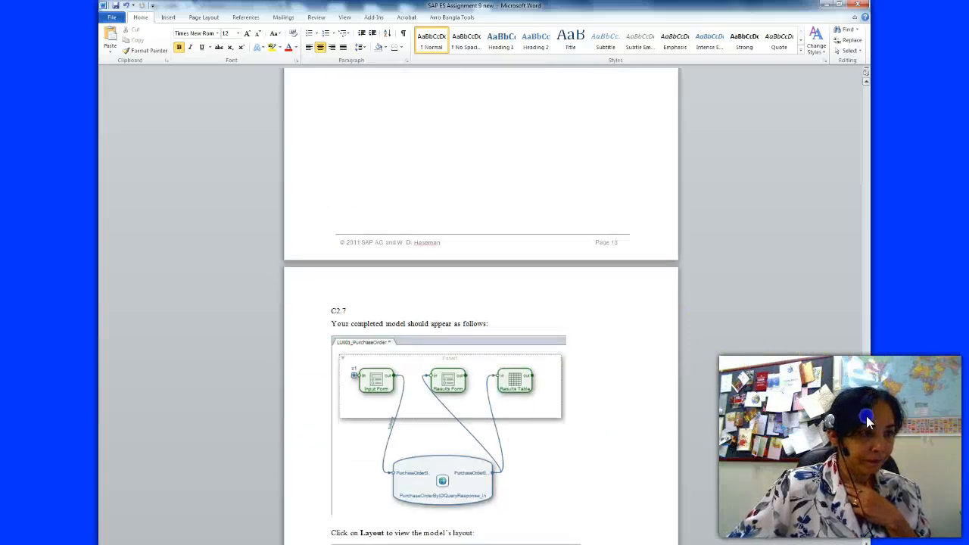
{"action": "scroll", "coordinate": [869, 412], "scroll_direction": "up", "scroll_amount": 10}
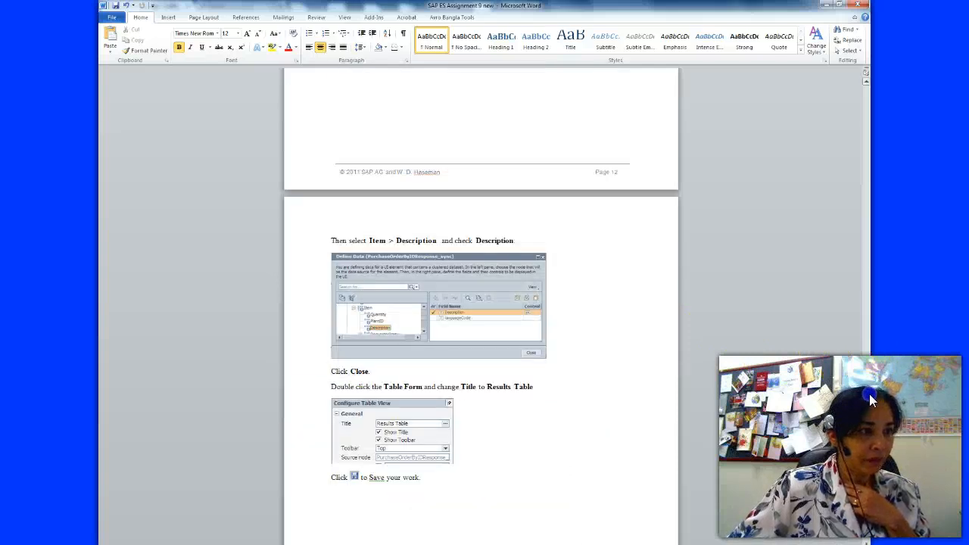
{"action": "scroll", "coordinate": [870, 401], "scroll_direction": "down", "scroll_amount": 5}
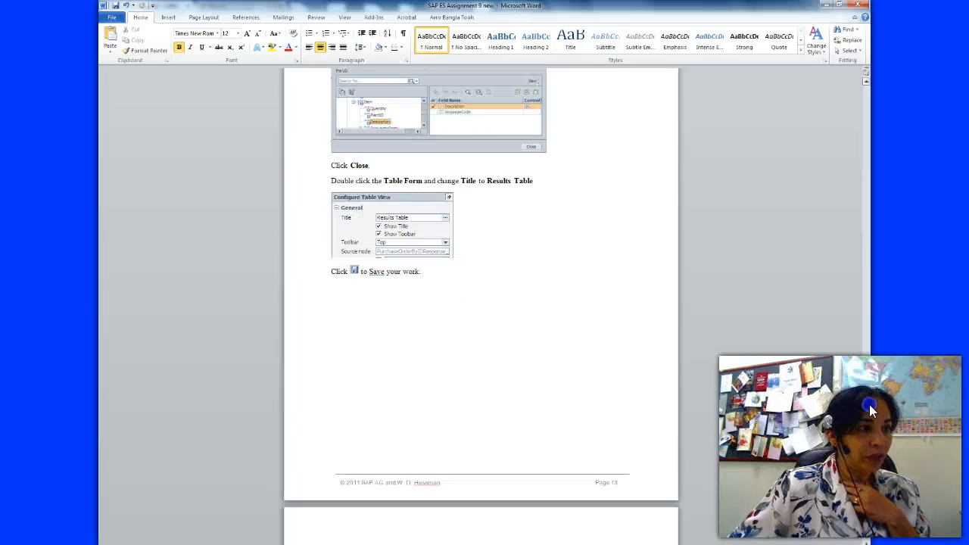
{"action": "scroll", "coordinate": [869, 409], "scroll_direction": "down", "scroll_amount": 3}
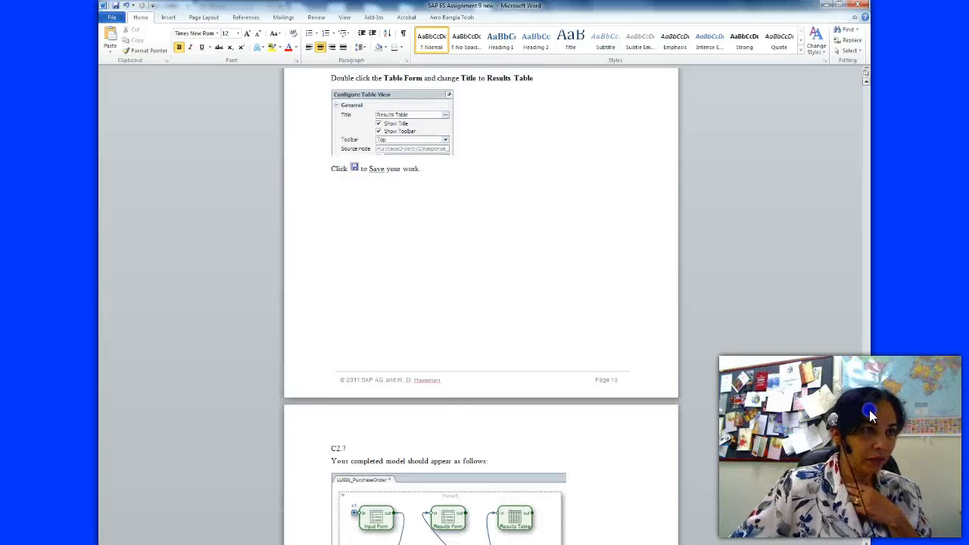
- Back in Visual Composer, set the table view's title to Results Table
{"action": "key", "text": "alt+Tab"}
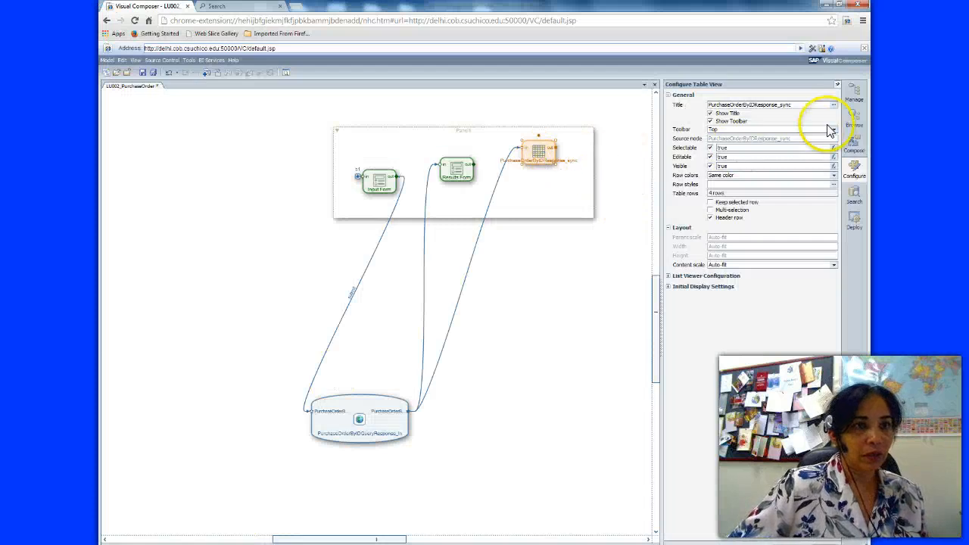
{"action": "left_click_drag", "start_coordinate": [795, 104], "coordinate": [712, 106]}
{"action": "type", "text": "Resul"}
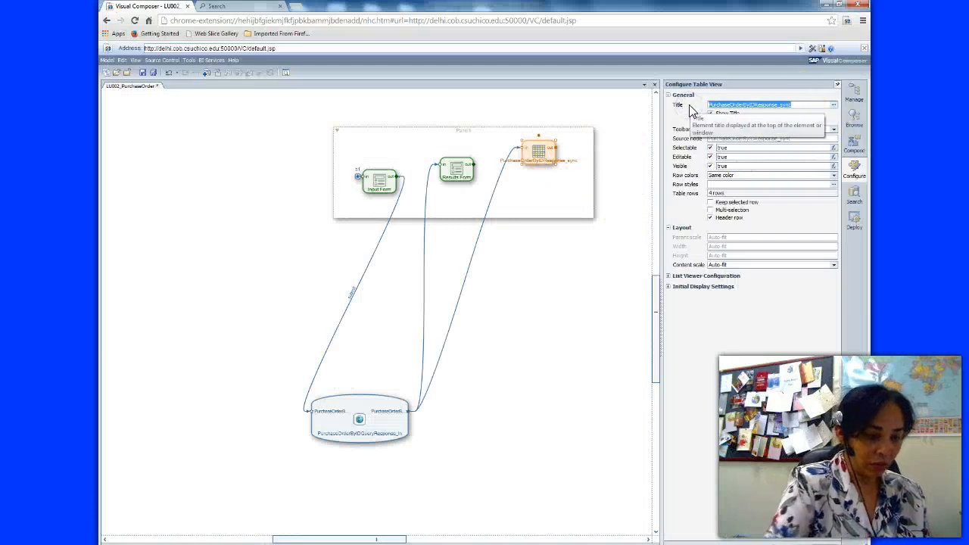
{"action": "type", "text": "ts"}
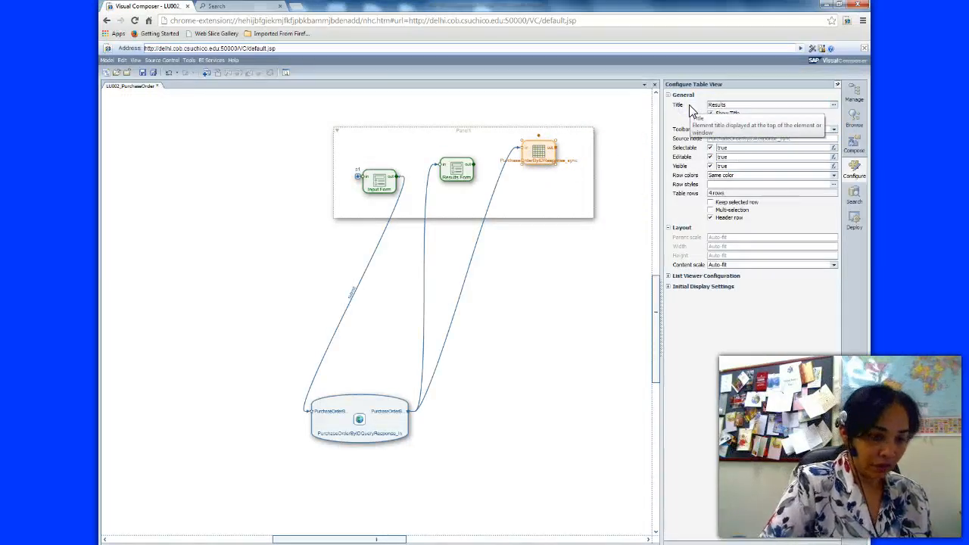
{"action": "type", "text": " Table"}
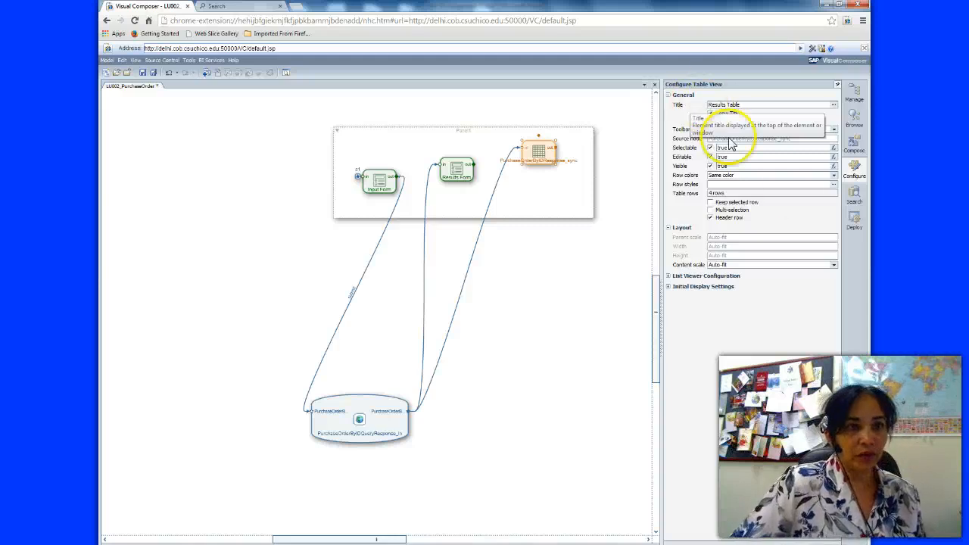
{"action": "key", "text": "Return"}
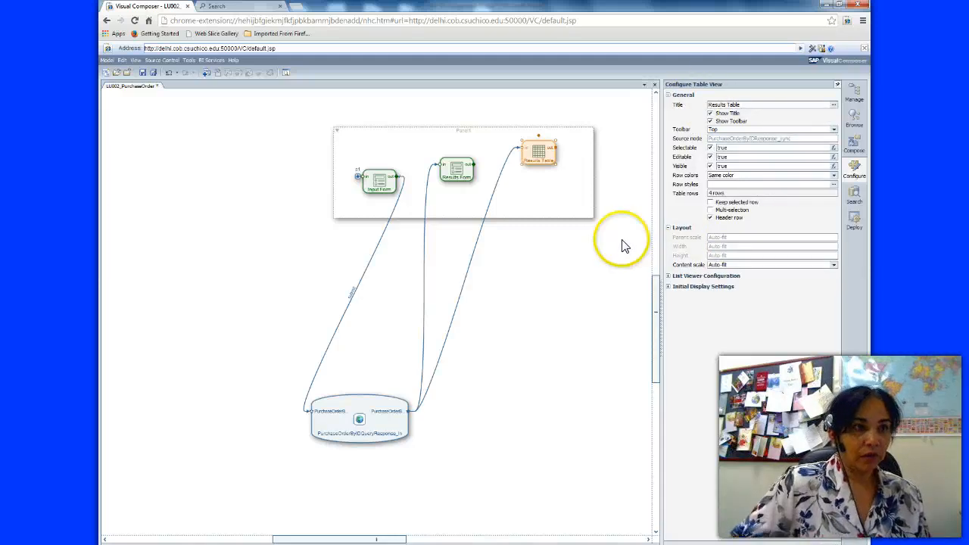
- Check the next instructions in Word, then save the model in Visual Composer and display its layout
{"action": "key", "text": "alt+Tab"}
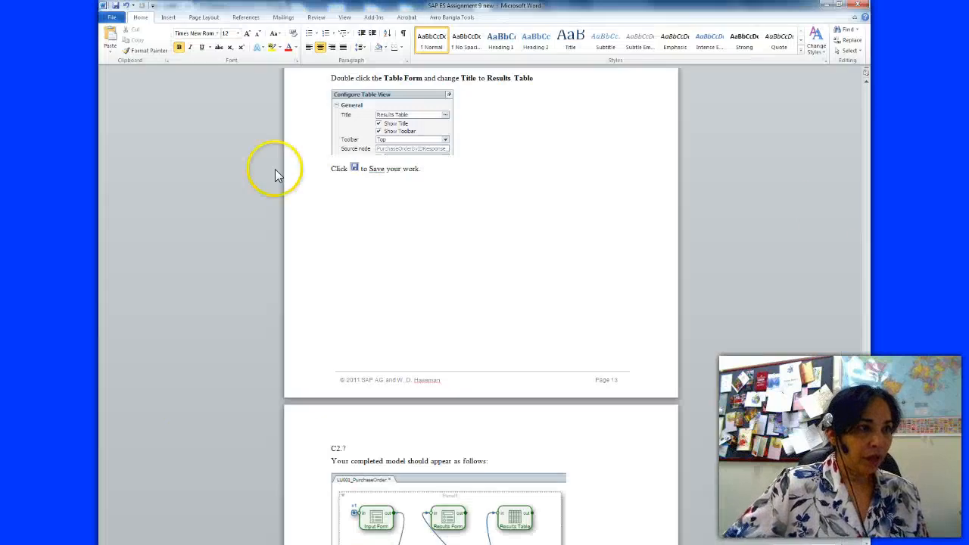
{"action": "left_click", "coordinate": [861, 417]}
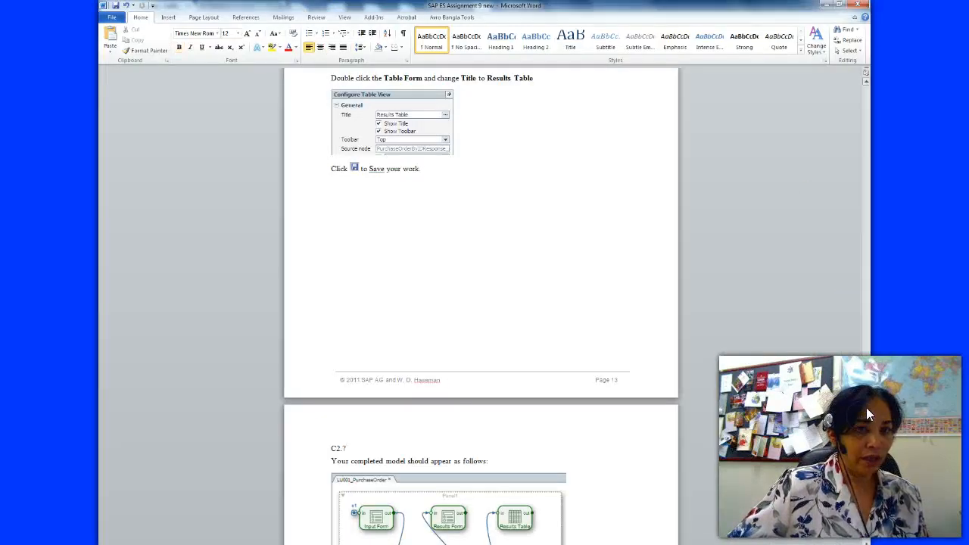
{"action": "left_click", "coordinate": [869, 420]}
{"action": "left_click", "coordinate": [869, 423]}
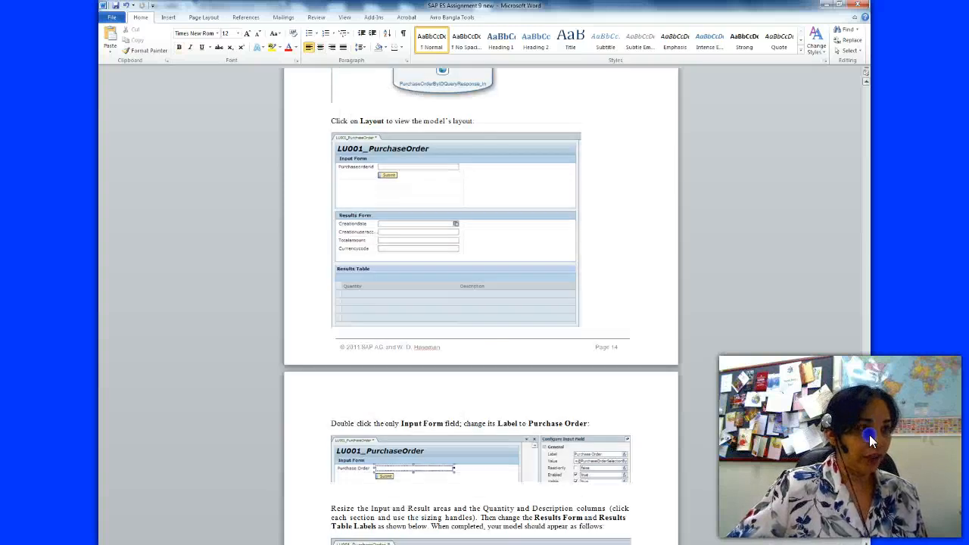
{"action": "left_click", "coordinate": [869, 434]}
{"action": "key", "text": "alt+Tab"}
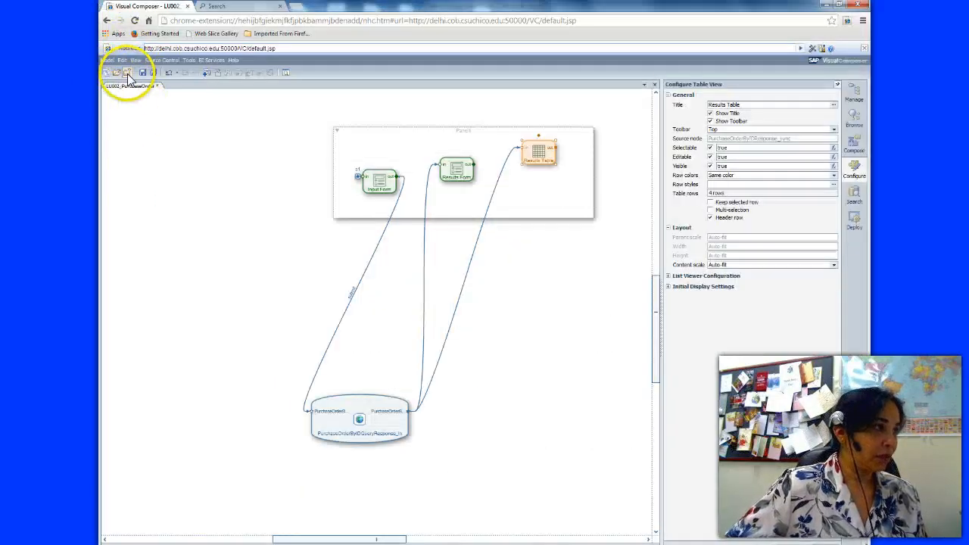
{"action": "left_click", "coordinate": [141, 74]}
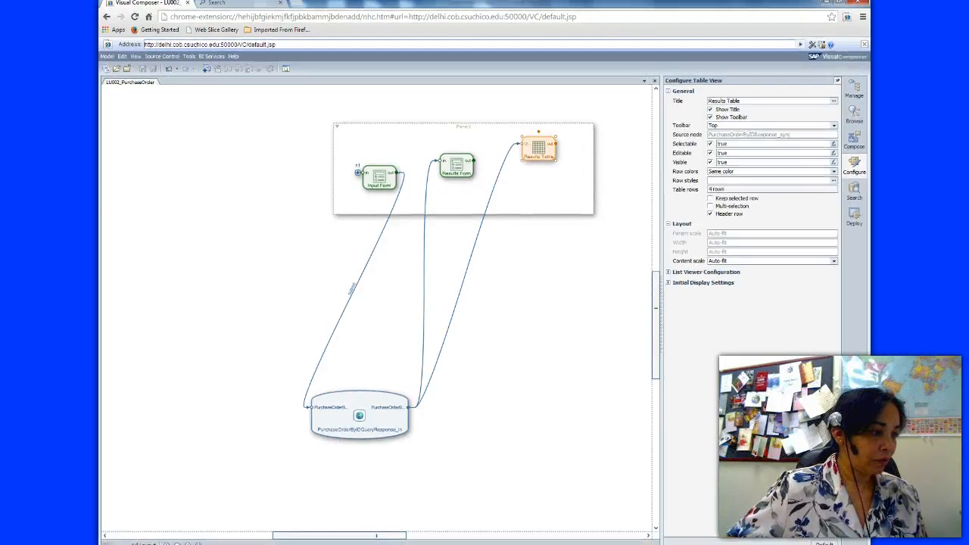
{"action": "left_click", "coordinate": [142, 542]}
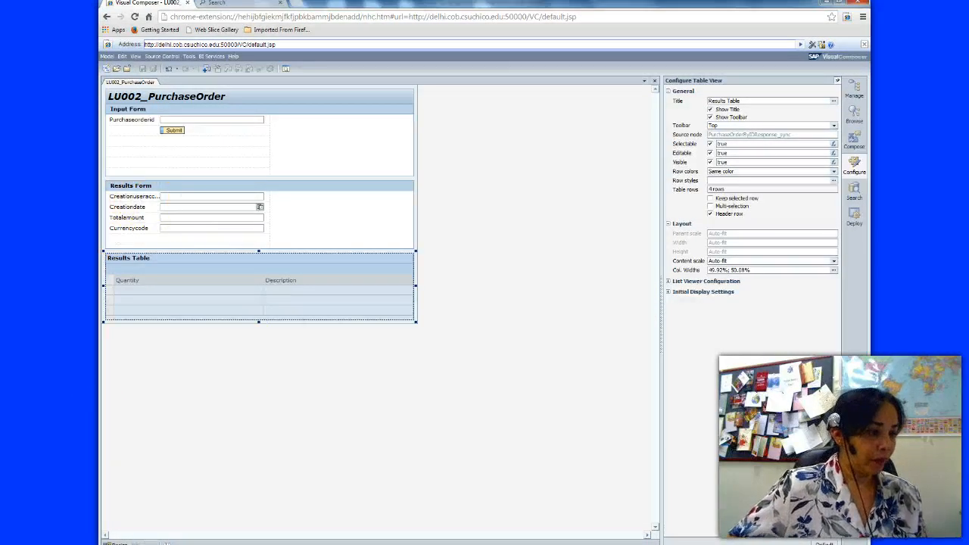
- Read the layout instructions in Word, then set the Input Form field's label to Purchase Order in Visual Composer
{"action": "left_click", "coordinate": [386, 543]}
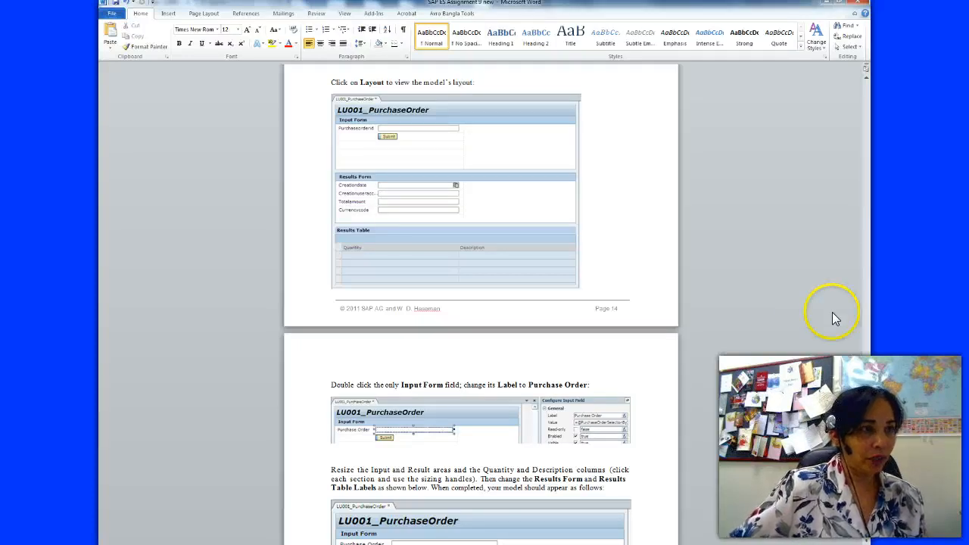
{"action": "scroll", "coordinate": [867, 441], "scroll_direction": "down", "scroll_amount": 3}
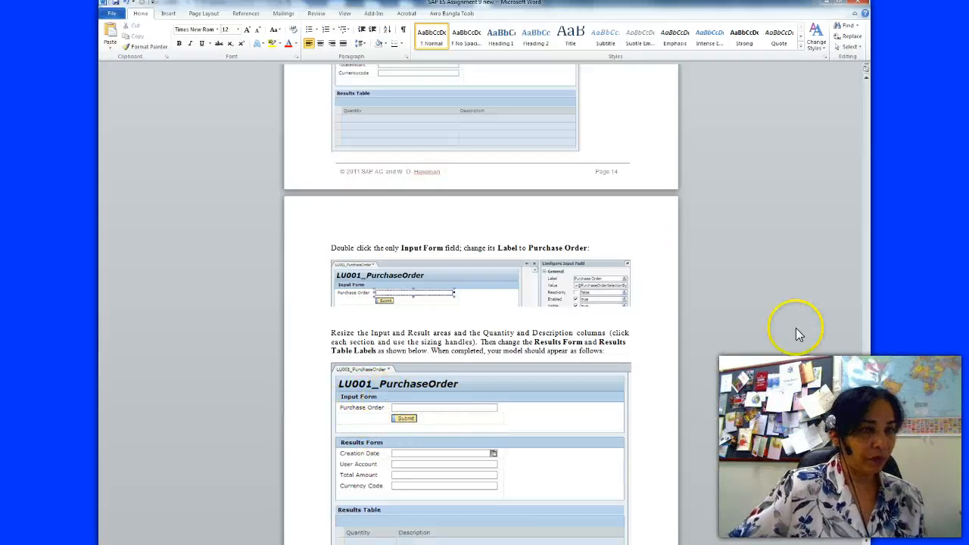
{"action": "left_click_drag", "start_coordinate": [868, 435], "coordinate": [870, 497]}
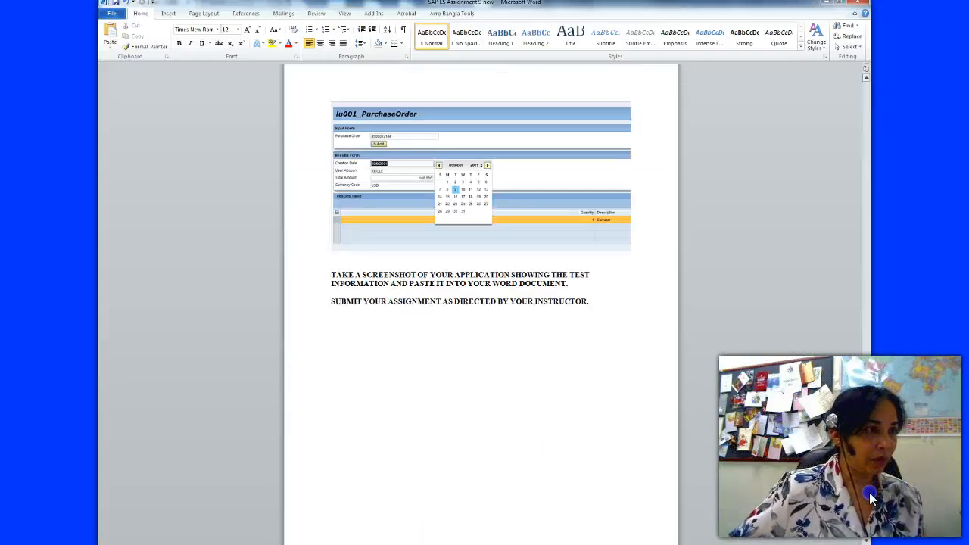
{"action": "left_click_drag", "start_coordinate": [870, 497], "coordinate": [868, 436]}
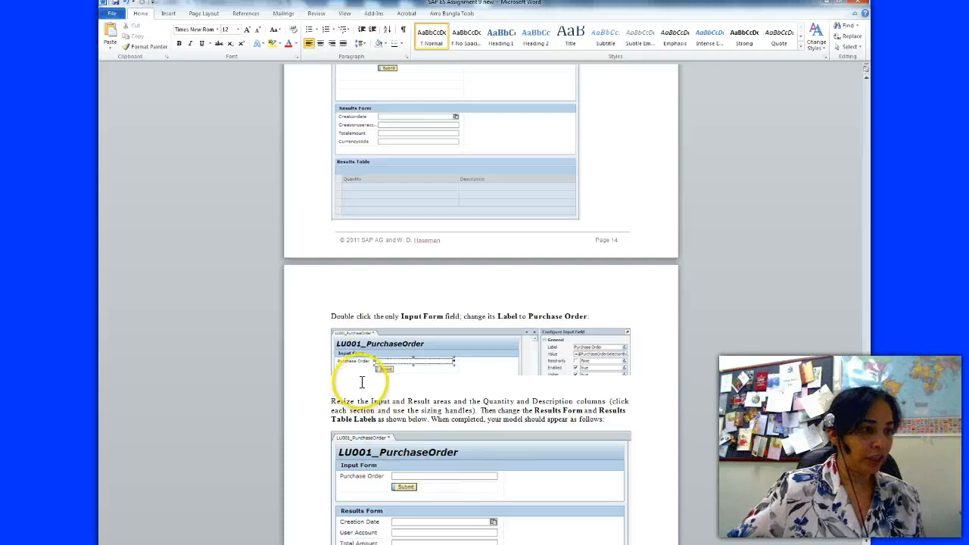
{"action": "left_click", "coordinate": [256, 543]}
{"action": "left_click", "coordinate": [124, 120]}
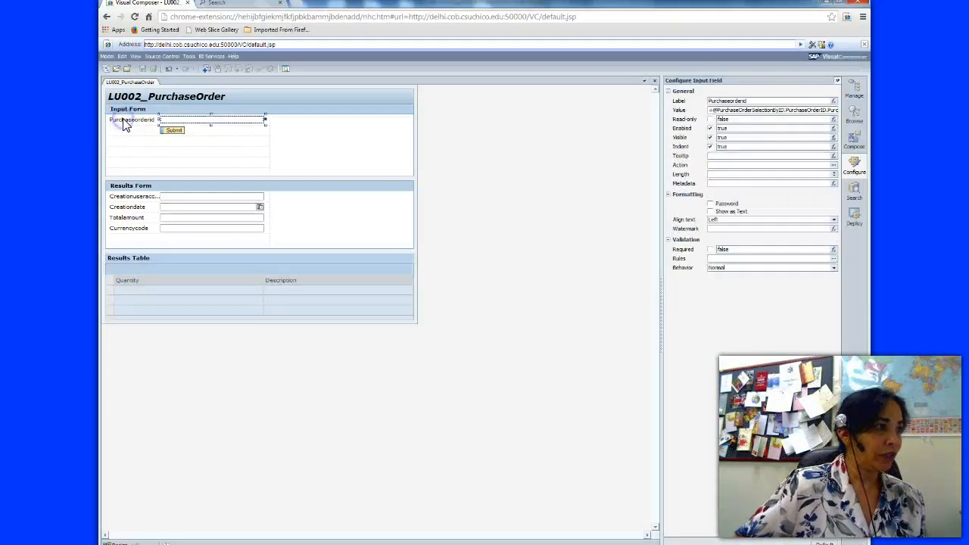
{"action": "double_click", "coordinate": [696, 100]}
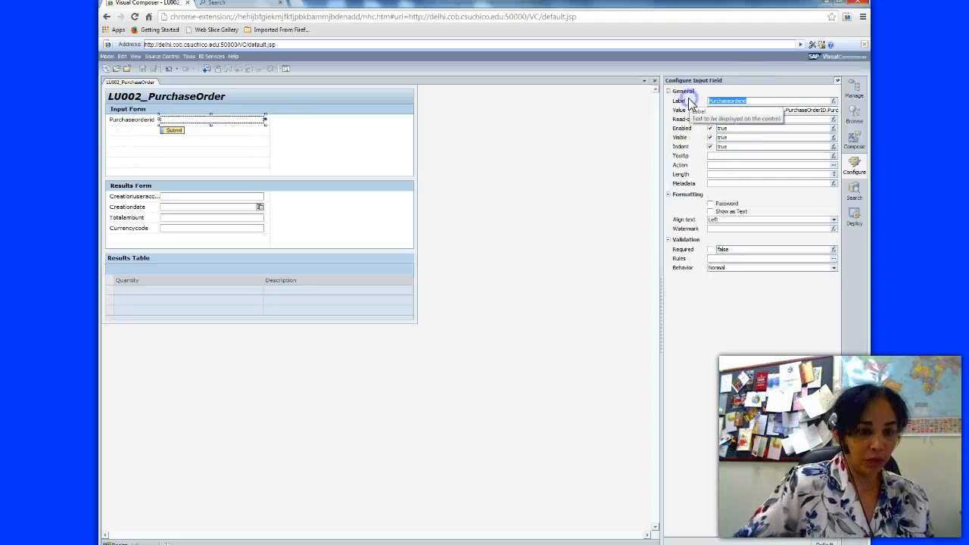
{"action": "type", "text": "Purchase Order"}
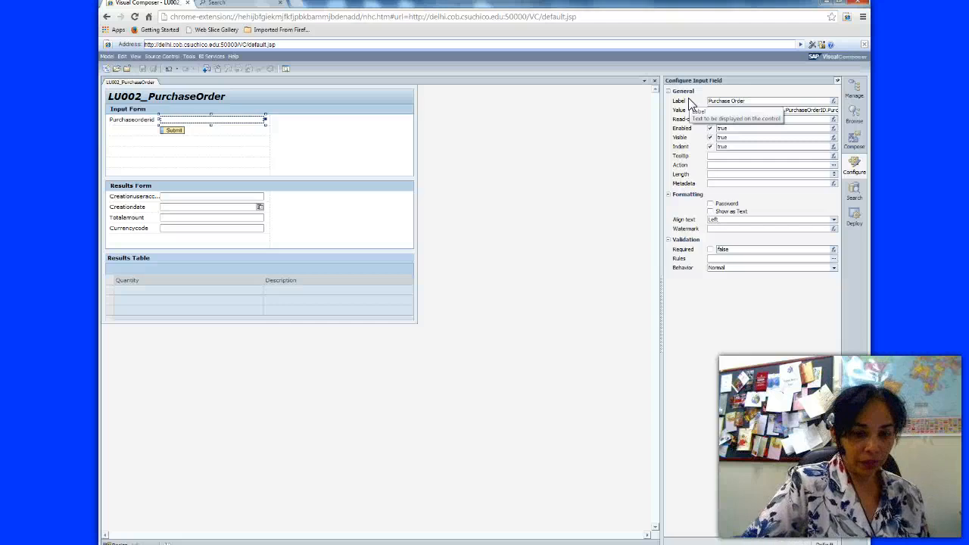
{"action": "key", "text": "Return"}
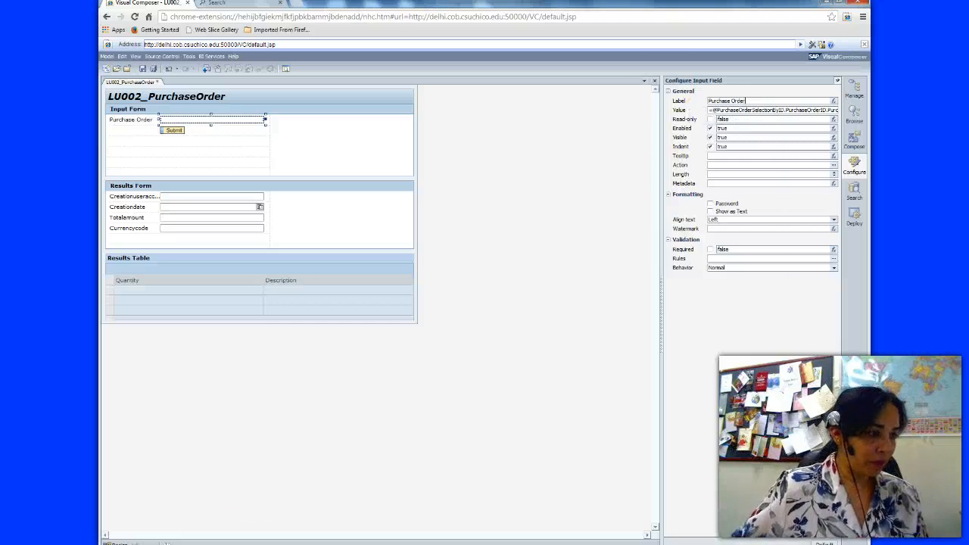
- Check the required labels in Word, then relabel the Results Form's Creationdate field as Creation Date in Visual Composer
{"action": "key", "text": "alt+Tab"}
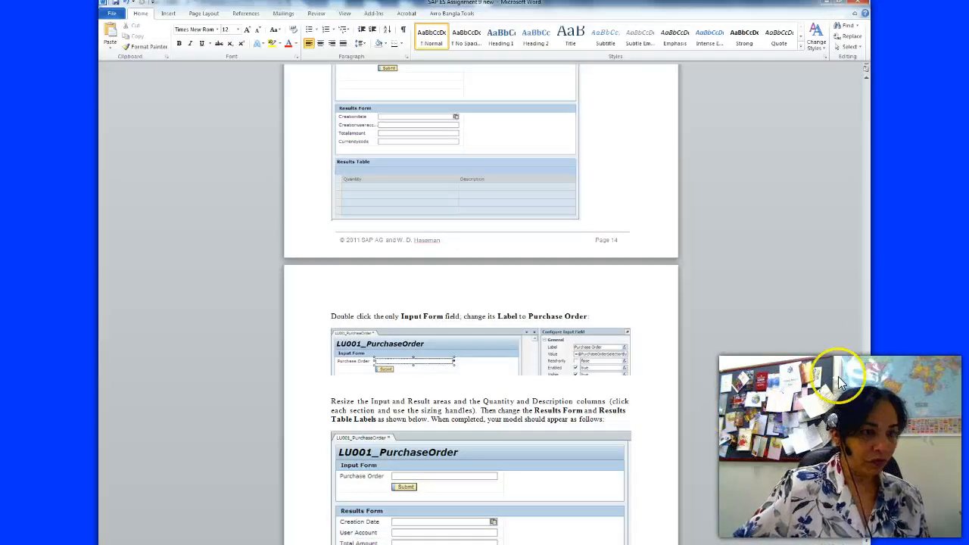
{"action": "scroll", "coordinate": [867, 447], "scroll_direction": "down", "scroll_amount": 5}
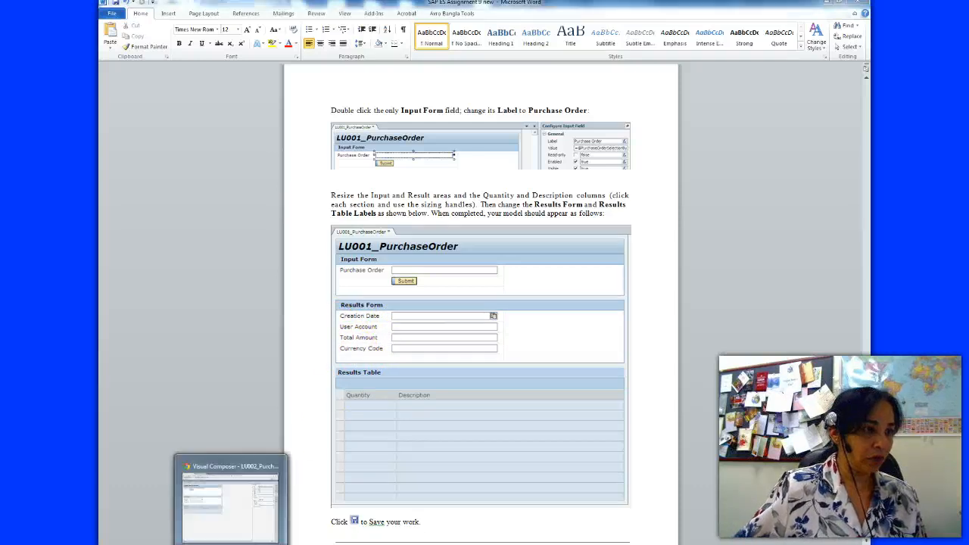
{"action": "left_click", "coordinate": [231, 503]}
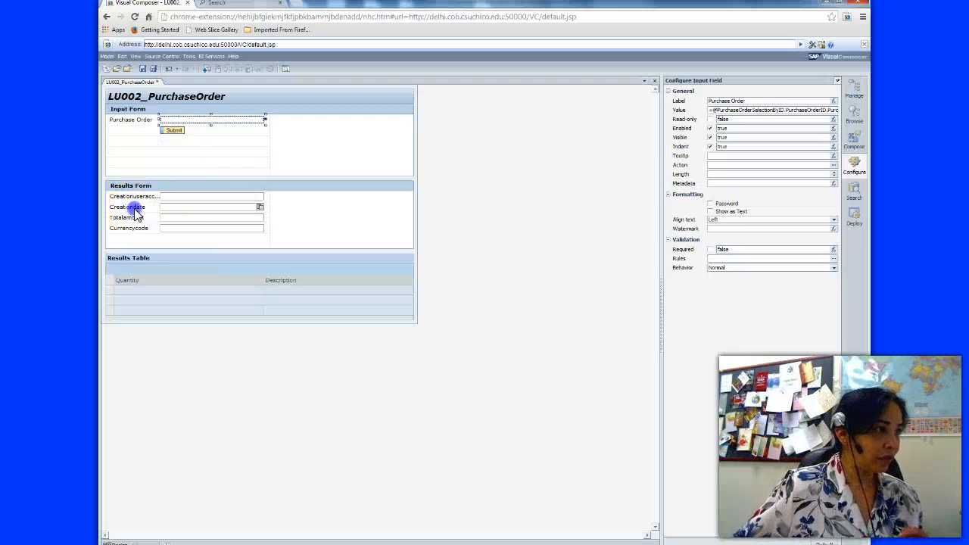
{"action": "left_click", "coordinate": [135, 209]}
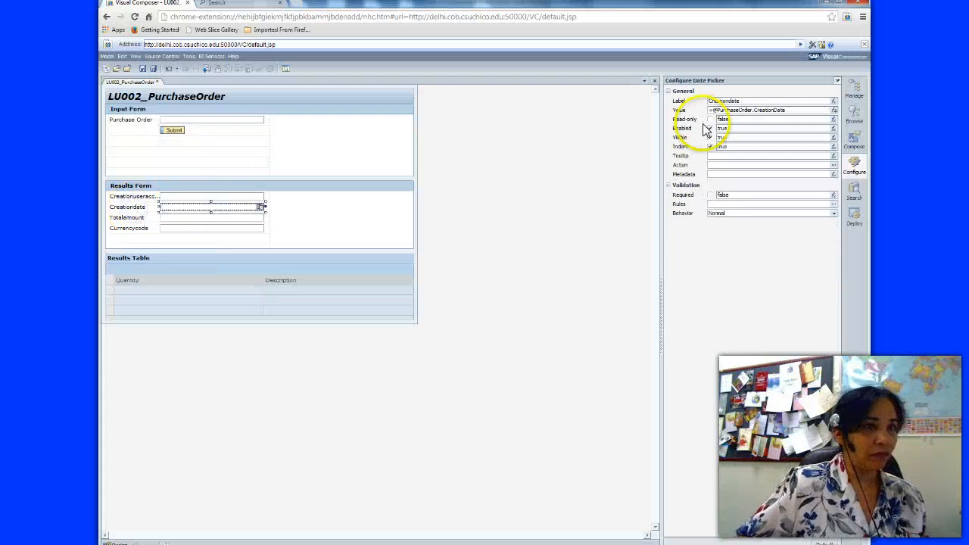
{"action": "left_click", "coordinate": [751, 100]}
{"action": "key", "text": "BackSpace"}
{"action": "key", "text": "BackSpace"}
{"action": "key", "text": "BackSpace"}
{"action": "key", "text": "BackSpace"}
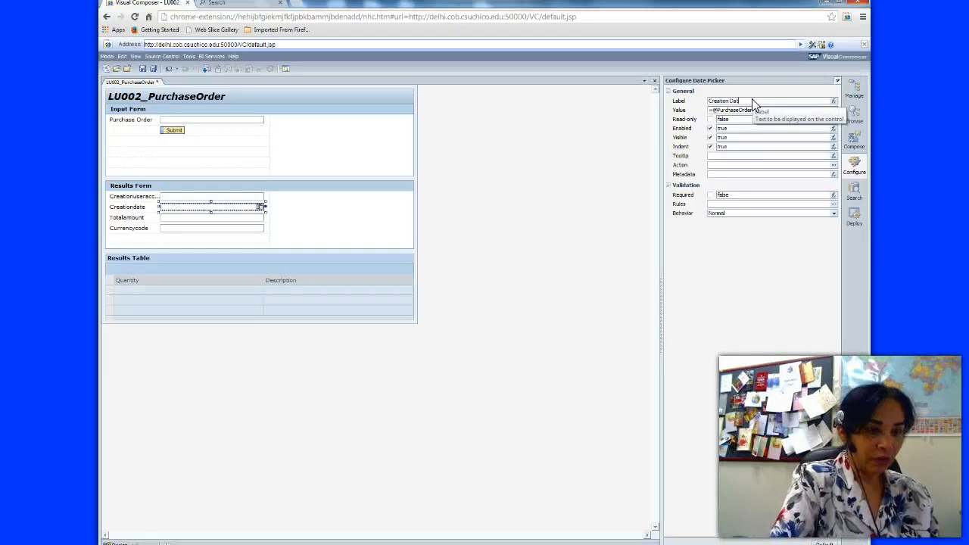
- Relabel the Results Form's Currencycode field as Currency Code and its Totalamount field as Total Amount
{"action": "left_click", "coordinate": [121, 227]}
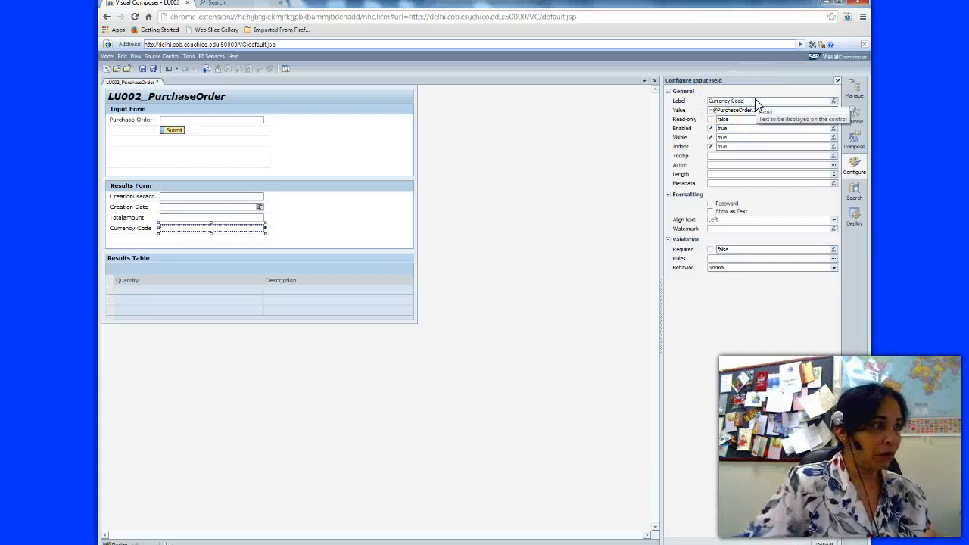
{"action": "left_click", "coordinate": [217, 247]}
{"action": "left_click", "coordinate": [118, 217]}
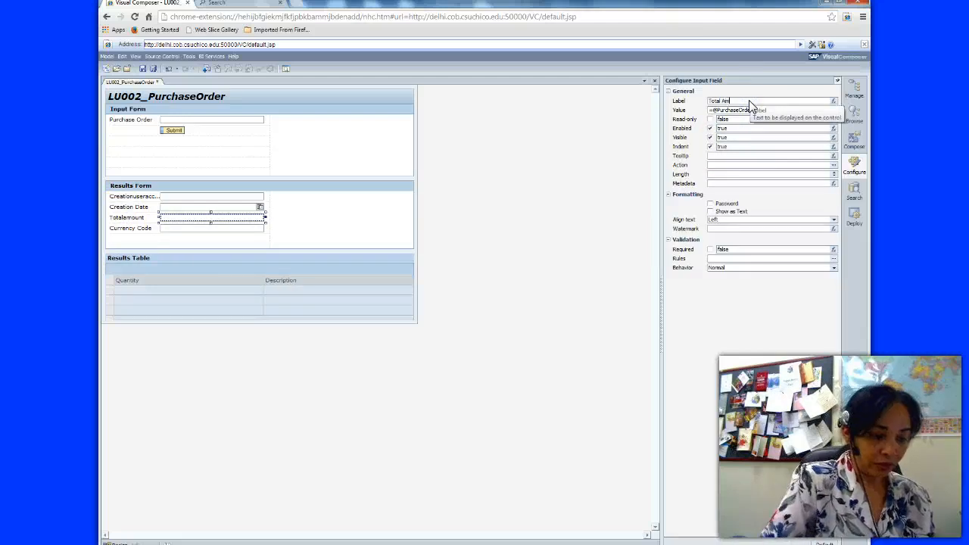
{"action": "key", "text": "Return"}
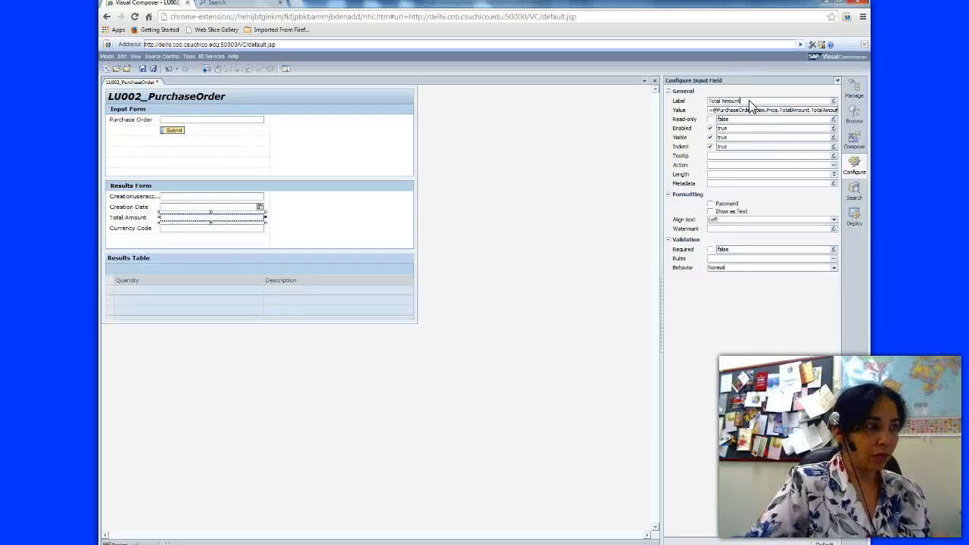
- Check the first Results Form field's label against the Word illustration and set it to User Account in Visual Composer
{"action": "left_click", "coordinate": [133, 196]}
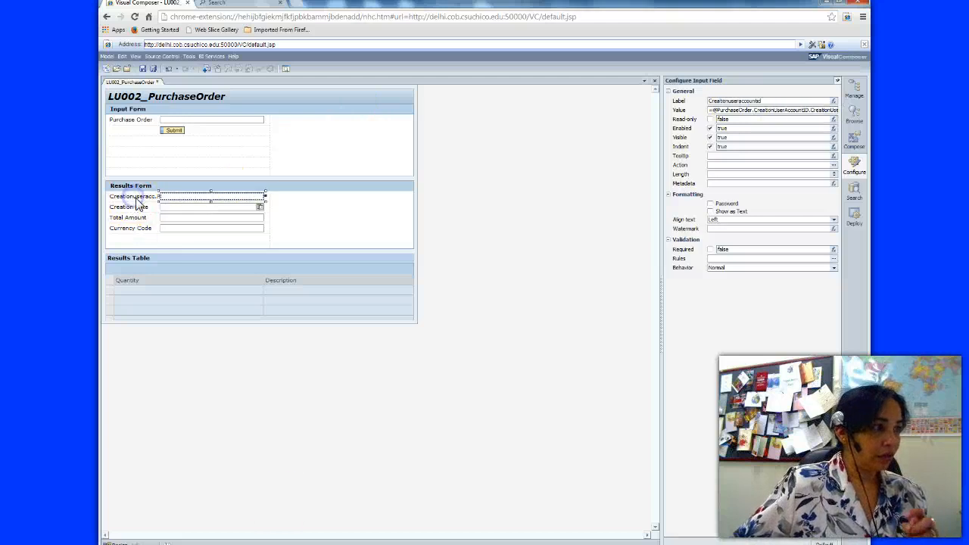
{"action": "key", "text": "alt+Tab"}
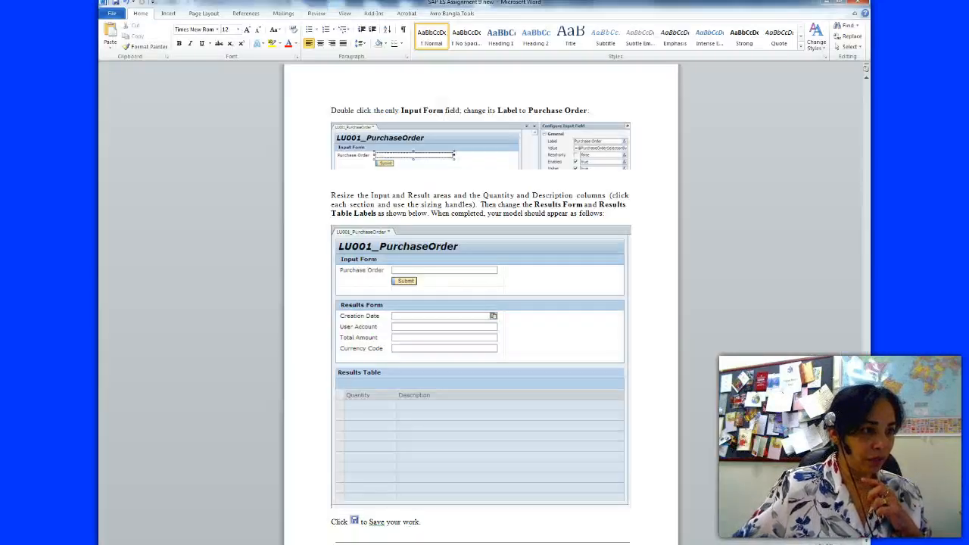
{"action": "key", "text": "alt+Tab"}
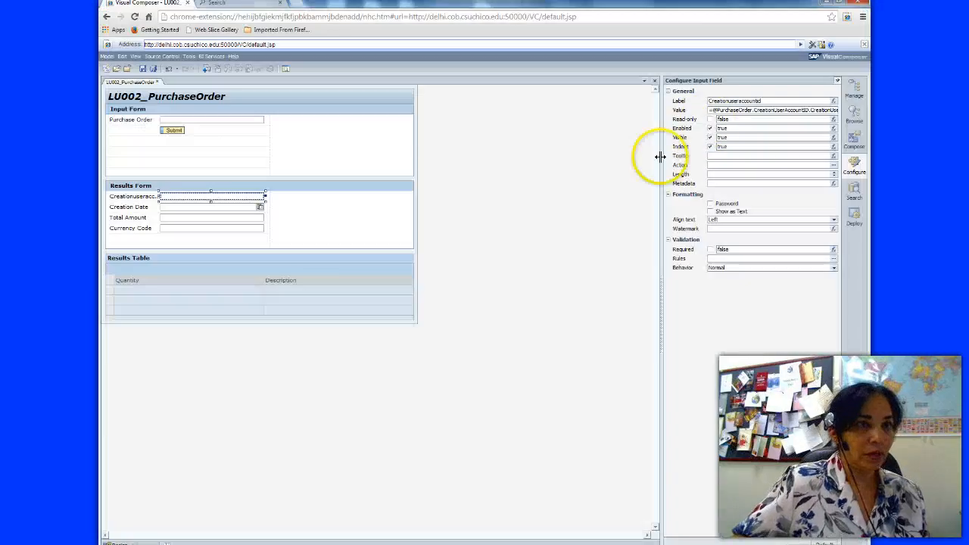
{"action": "type", "text": "User"}
{"action": "type", "text": "Account"}
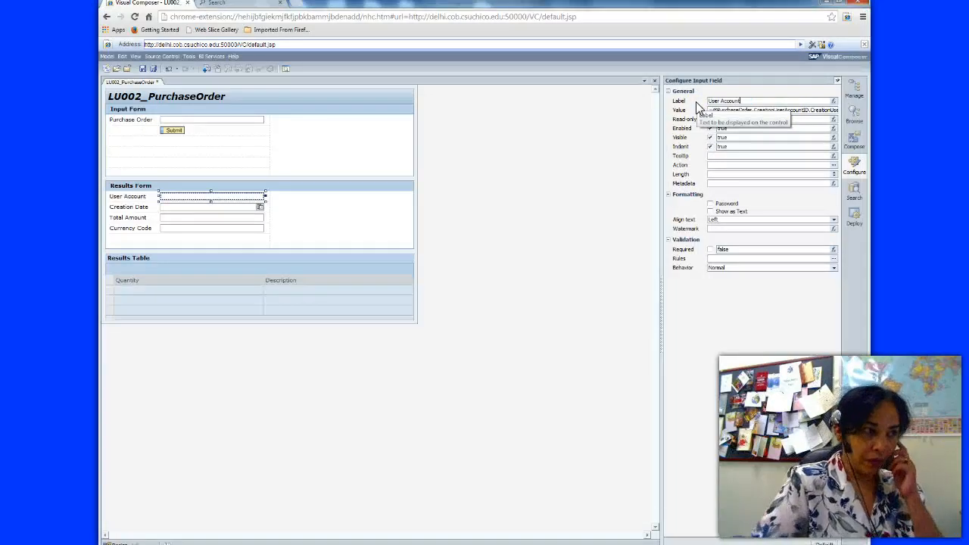
{"action": "left_click", "coordinate": [506, 256]}
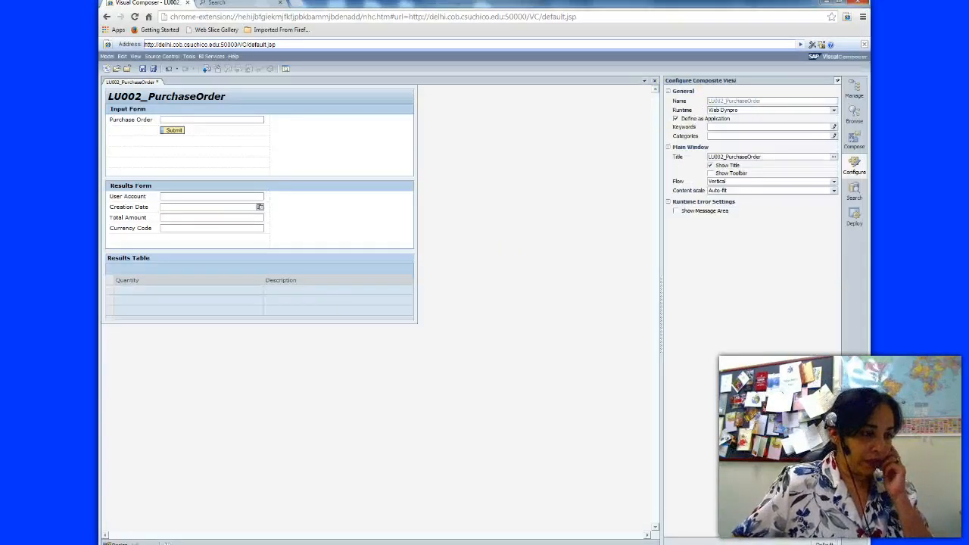
- Check the Results Form field order in Word, then move User Account below Total Amount in Visual Composer
{"action": "key", "text": "alt+Tab"}
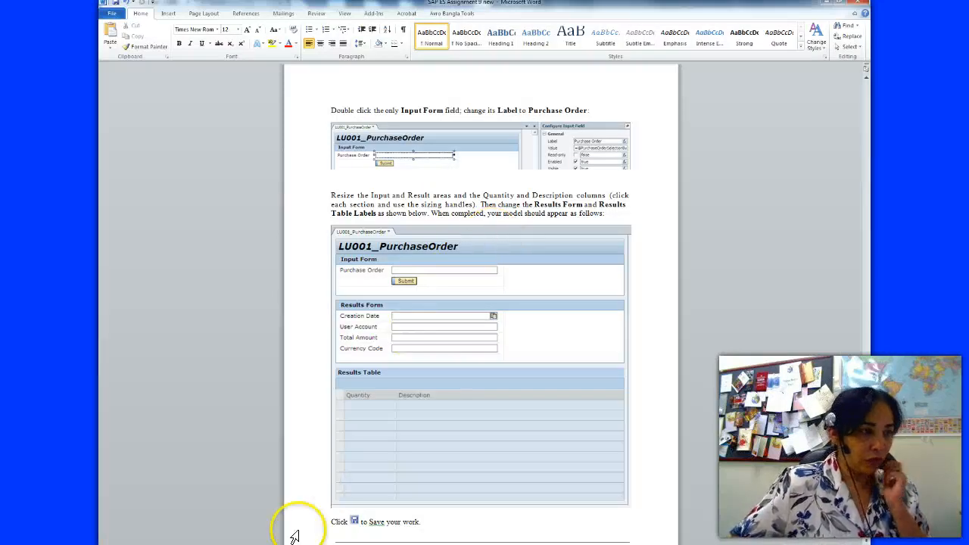
{"action": "key", "text": "alt+Tab"}
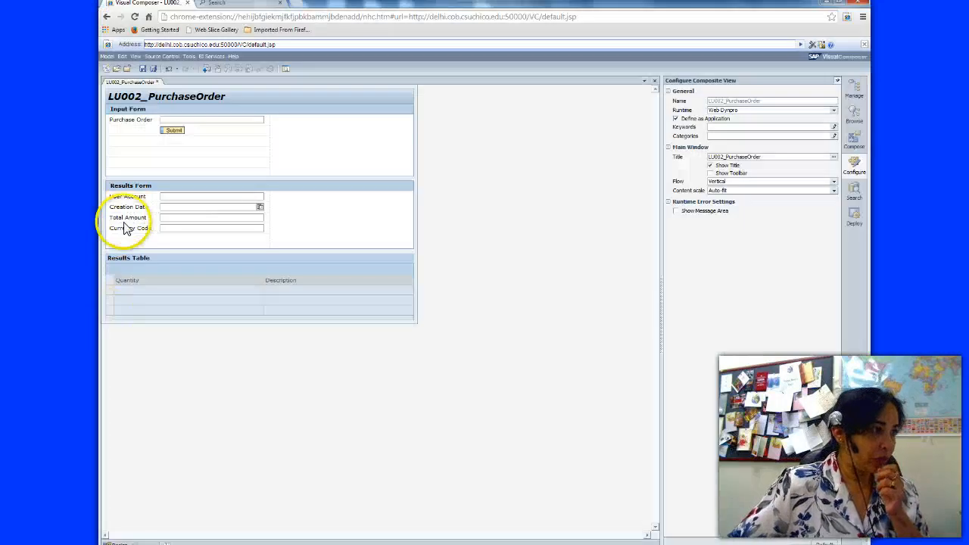
{"action": "mouse_move", "coordinate": [129, 213]}
{"action": "left_mouse_down"}
{"action": "mouse_move", "coordinate": [113, 191]}
{"action": "mouse_move", "coordinate": [129, 244]}
{"action": "mouse_move", "coordinate": [129, 194]}
{"action": "mouse_move", "coordinate": [125, 247]}
{"action": "mouse_move", "coordinate": [127, 205]}
{"action": "mouse_move", "coordinate": [133, 232]}
{"action": "mouse_move", "coordinate": [126, 218]}
{"action": "left_mouse_up"}
{"action": "left_click", "coordinate": [130, 210]}
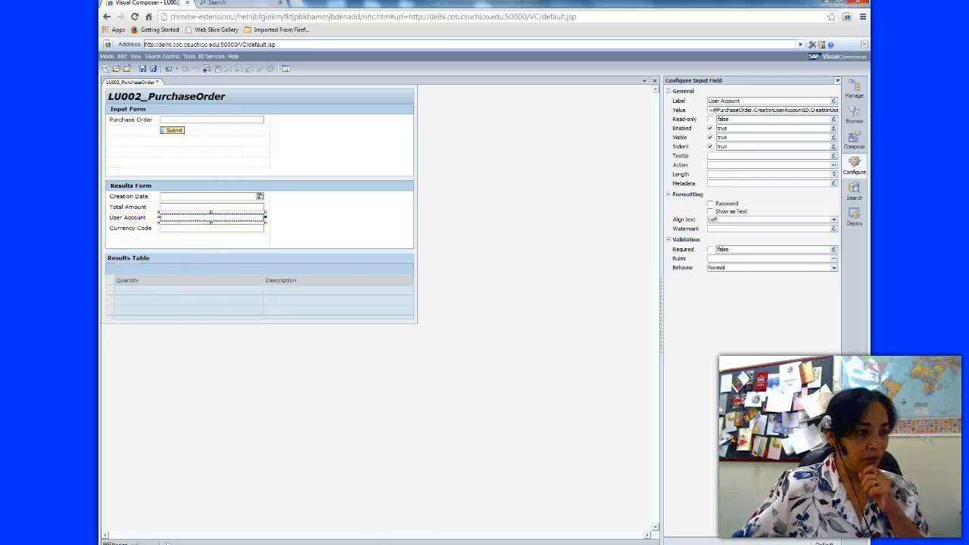
- Review the layout illustration in Word and read the section C2.8 instructions on deploying and testing the model
{"action": "left_click", "coordinate": [286, 541]}
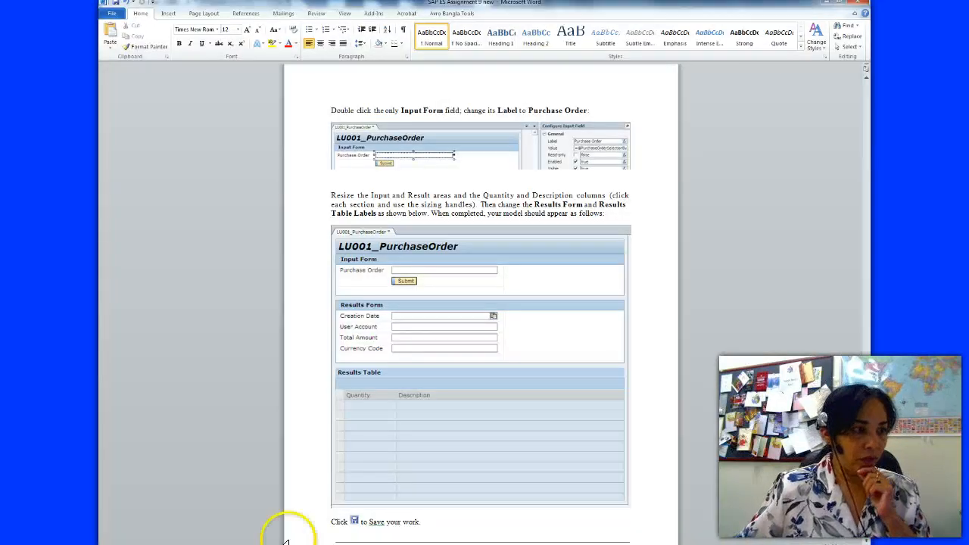
{"action": "scroll", "coordinate": [868, 454], "scroll_direction": "down", "scroll_amount": 1}
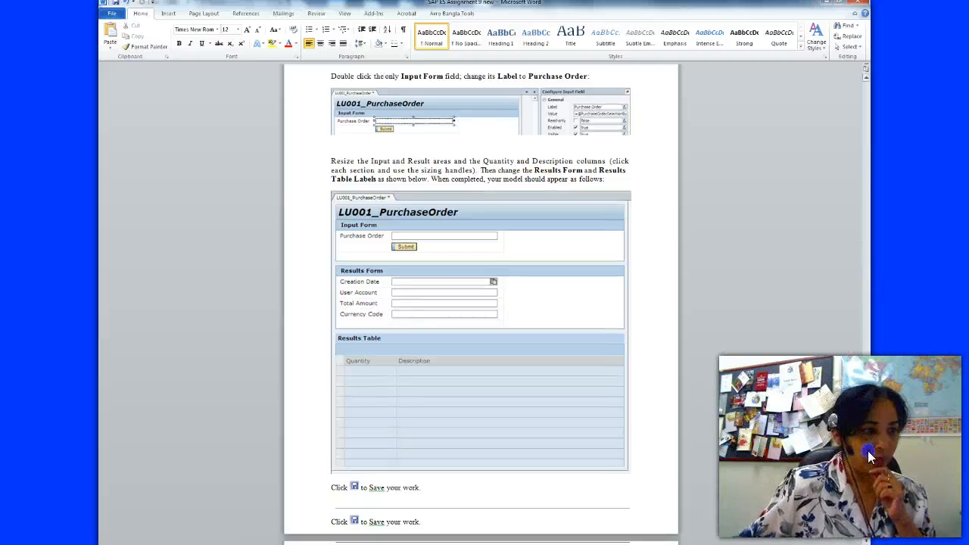
{"action": "scroll", "coordinate": [868, 454], "scroll_direction": "down", "scroll_amount": 5}
{"action": "scroll", "coordinate": [868, 438], "scroll_direction": "up", "scroll_amount": 20}
{"action": "scroll", "coordinate": [869, 409], "scroll_direction": "up", "scroll_amount": 12}
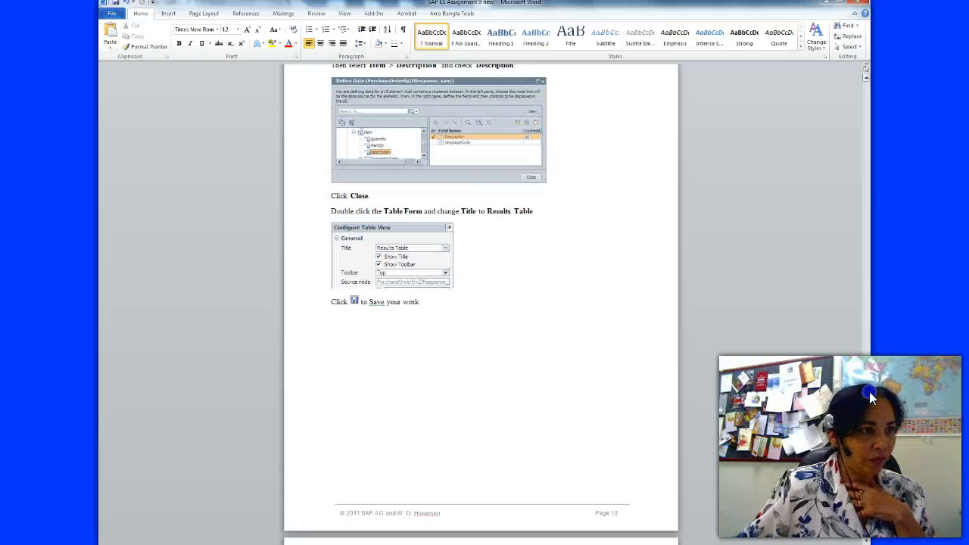
{"action": "scroll", "coordinate": [869, 398], "scroll_direction": "down", "scroll_amount": 12}
{"action": "scroll", "coordinate": [871, 420], "scroll_direction": "down", "scroll_amount": 5}
{"action": "scroll", "coordinate": [870, 424], "scroll_direction": "down", "scroll_amount": 7}
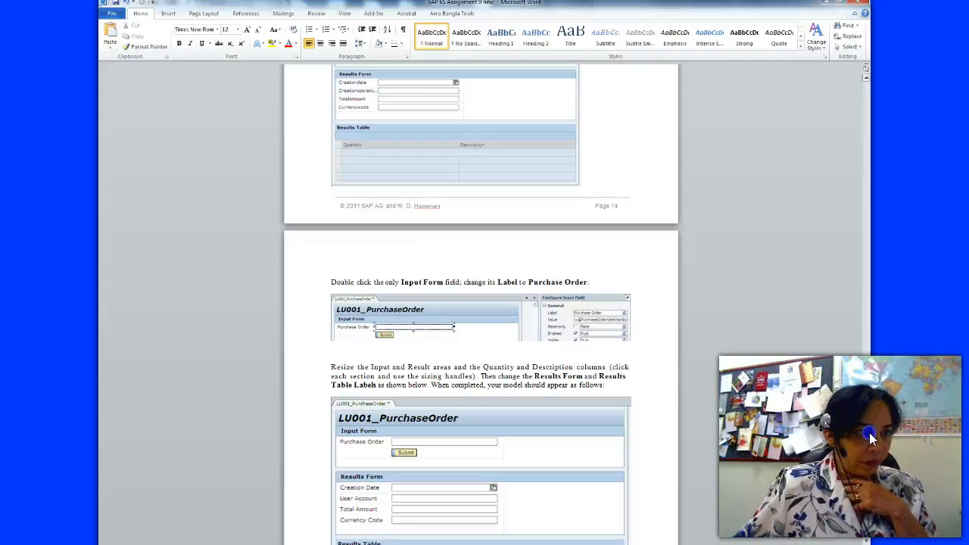
{"action": "scroll", "coordinate": [870, 439], "scroll_direction": "down", "scroll_amount": 2}
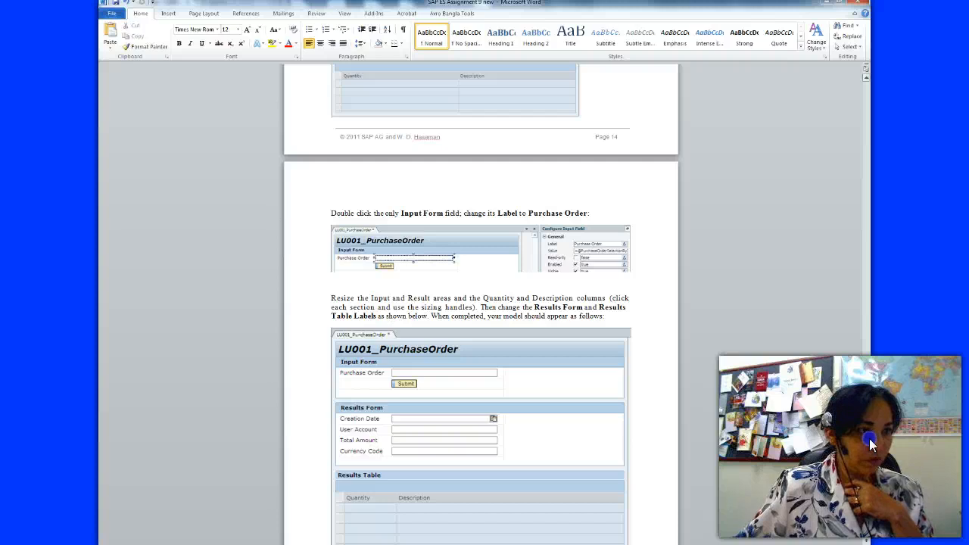
{"action": "scroll", "coordinate": [869, 439], "scroll_direction": "down", "scroll_amount": 7}
{"action": "scroll", "coordinate": [871, 454], "scroll_direction": "down", "scroll_amount": 10}
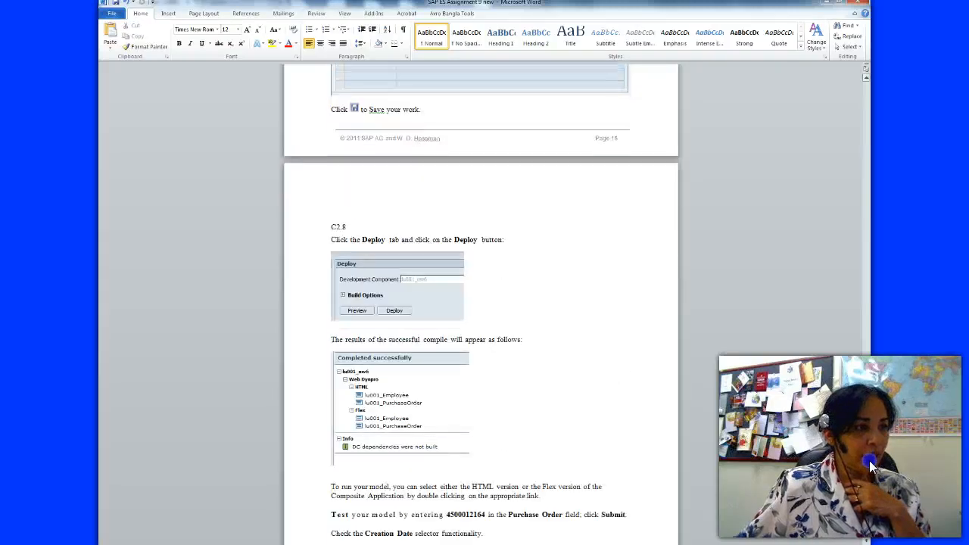
{"action": "scroll", "coordinate": [869, 476], "scroll_direction": "down", "scroll_amount": 3}
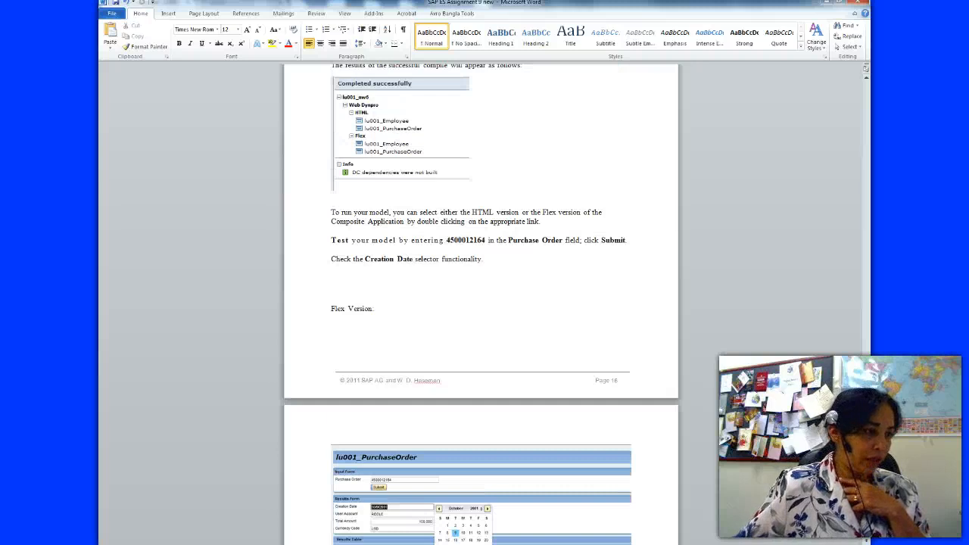
- Switch to Visual Composer, return to the design view of LU002_PurchaseOrder and deploy the model
{"action": "key", "text": "alt+Tab"}
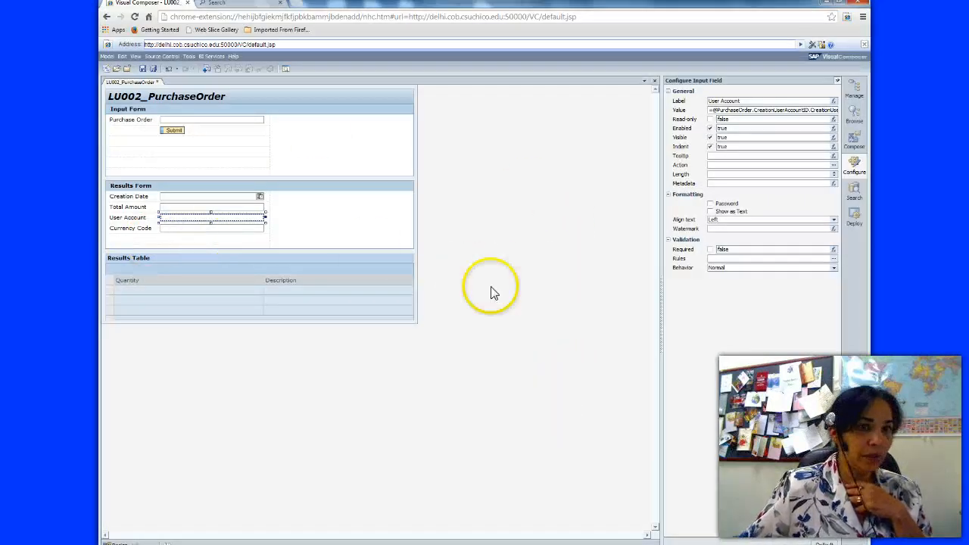
{"action": "left_click", "coordinate": [115, 541]}
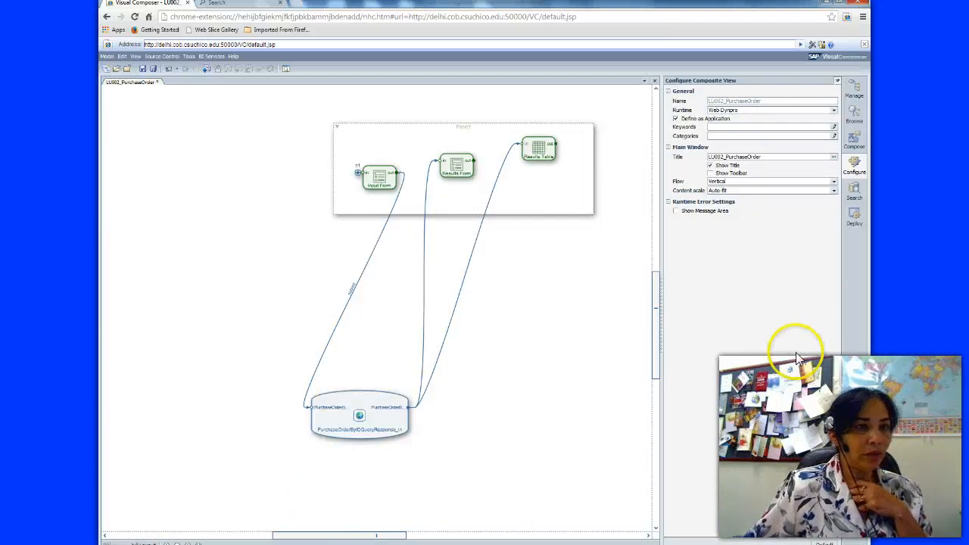
{"action": "left_click", "coordinate": [850, 217]}
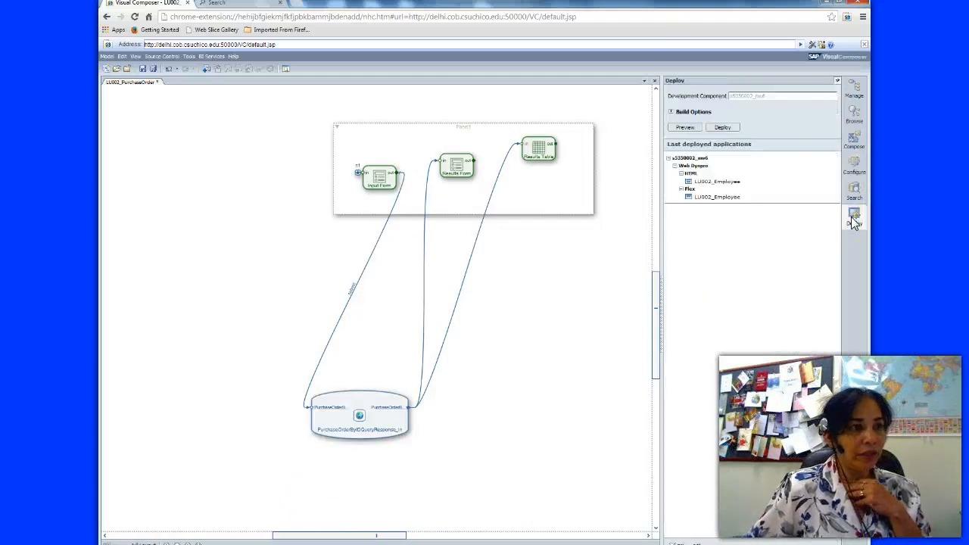
{"action": "left_click", "coordinate": [720, 127]}
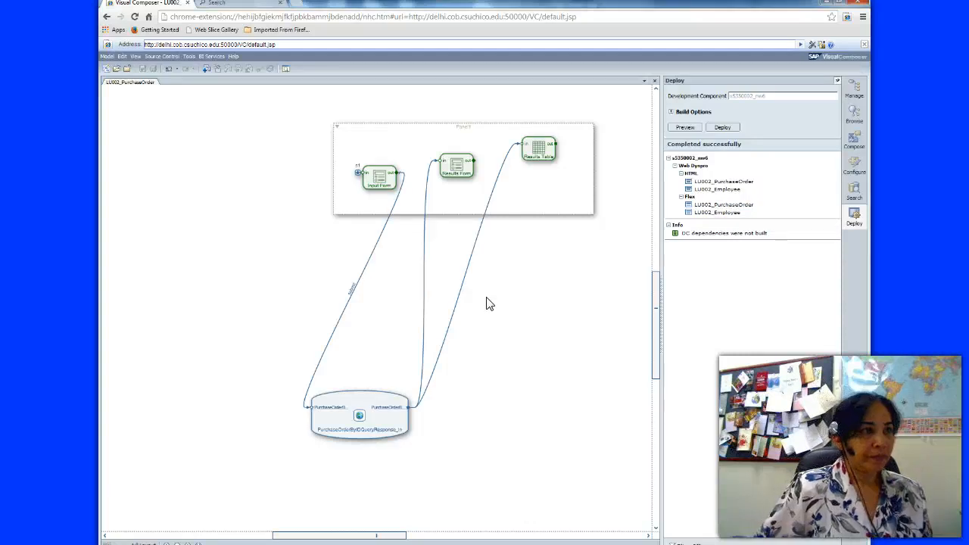
- Bring up the Flex version of the deployed LU002_PurchaseOrder application and make its window taller
{"action": "left_click", "coordinate": [252, 530]}
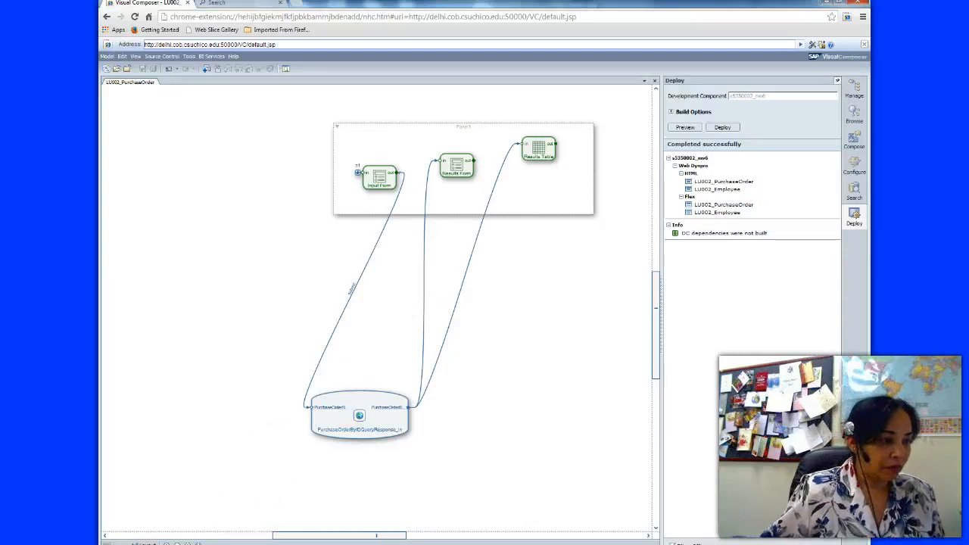
{"action": "left_click", "coordinate": [287, 525]}
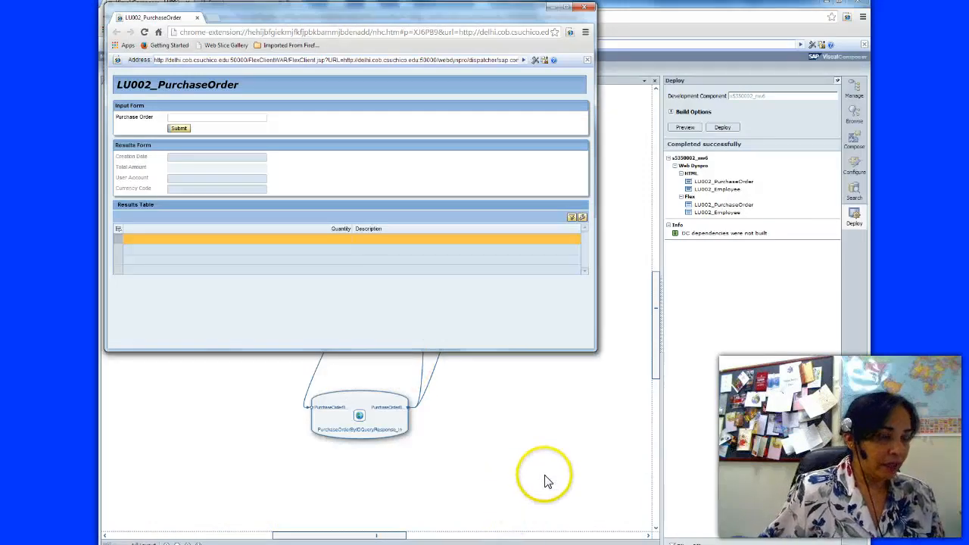
{"action": "left_click_drag", "start_coordinate": [512, 350], "coordinate": [573, 457]}
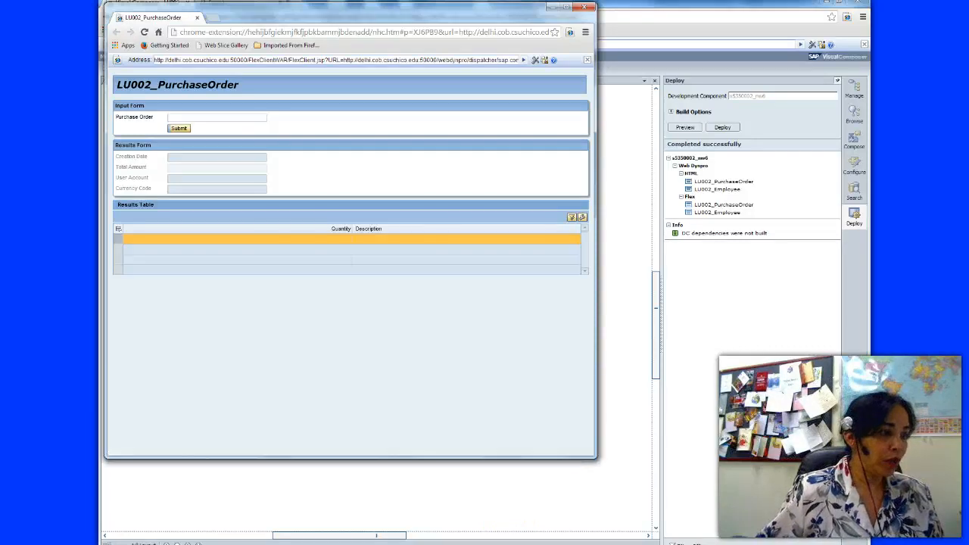
- Copy the test purchase order number from the Word instructions, paste it into the application's Purchase Order field and submit it
{"action": "mouse_move", "coordinate": [321, 542]}
{"action": "left_click", "coordinate": [321, 499]}
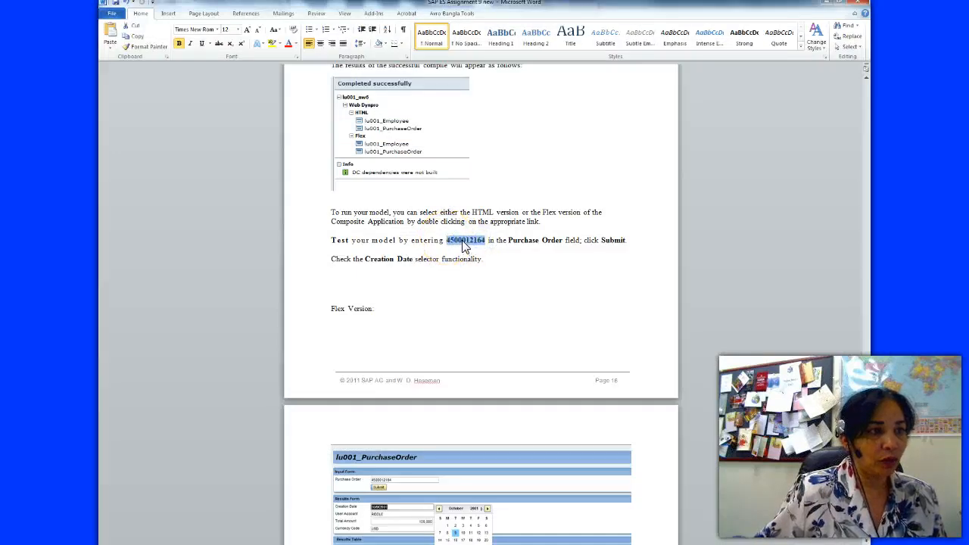
{"action": "right_click", "coordinate": [464, 246]}
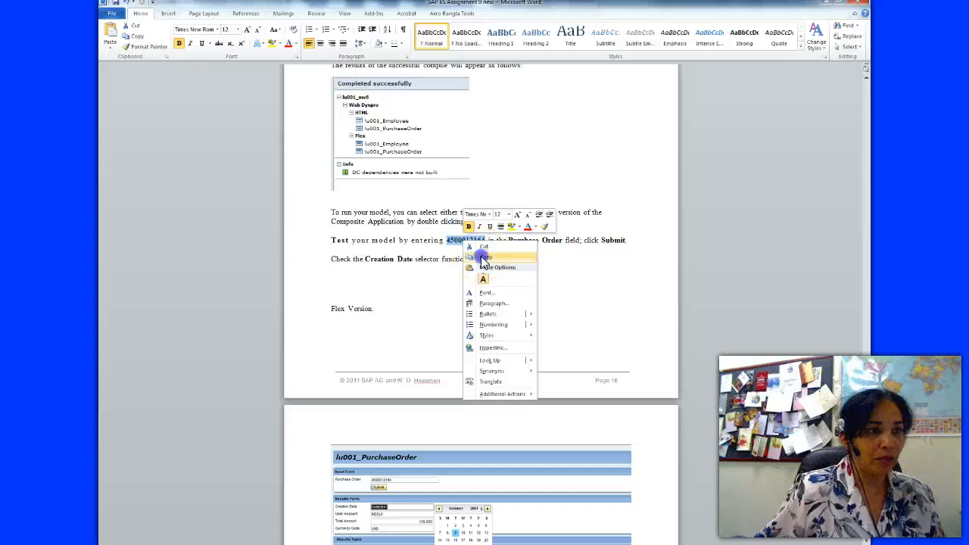
{"action": "left_click", "coordinate": [482, 258]}
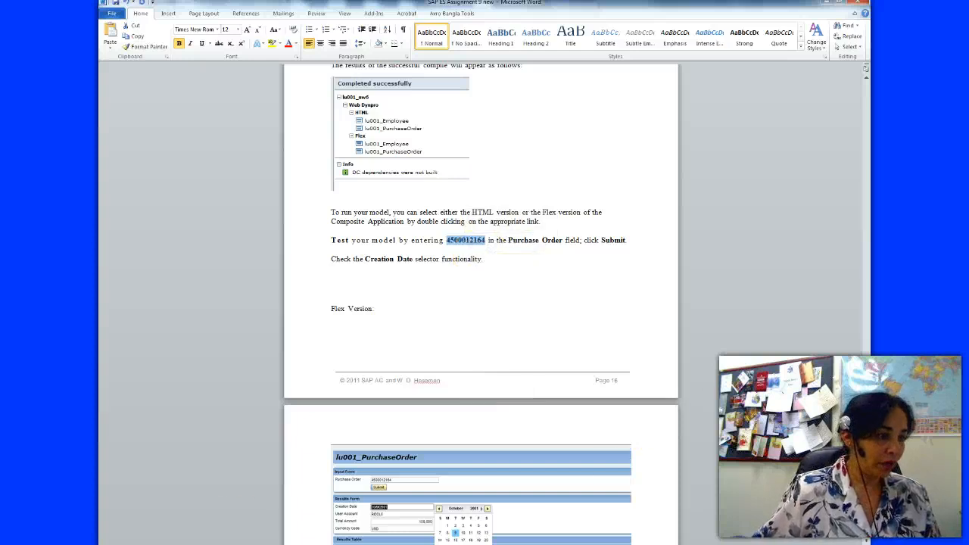
{"action": "left_click", "coordinate": [286, 522]}
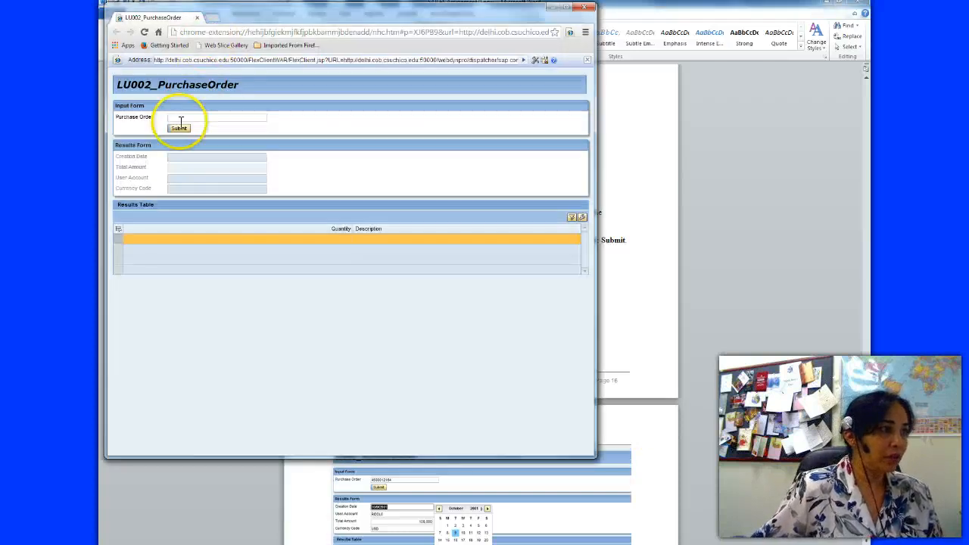
{"action": "key", "text": "ctrl+v"}
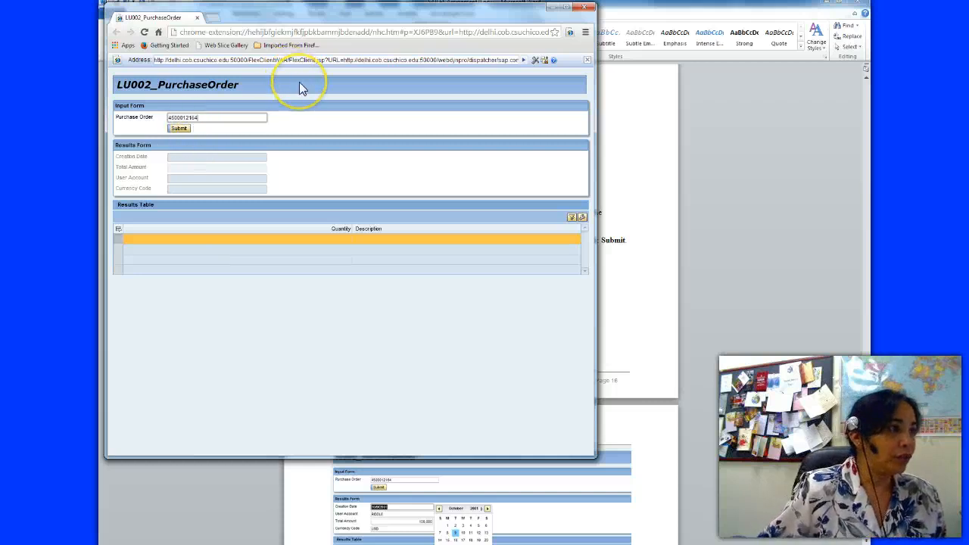
{"action": "left_click", "coordinate": [179, 128]}
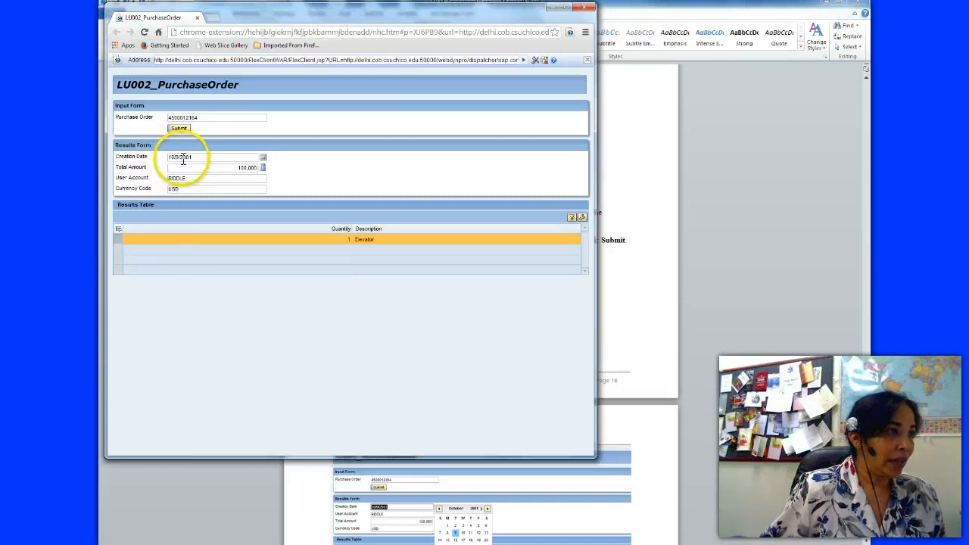
- Test the Creation Date selector and the Total Amount calculator in the Results Form, leaving both values as they are
{"action": "left_click", "coordinate": [262, 157]}
{"action": "left_click", "coordinate": [380, 165]}
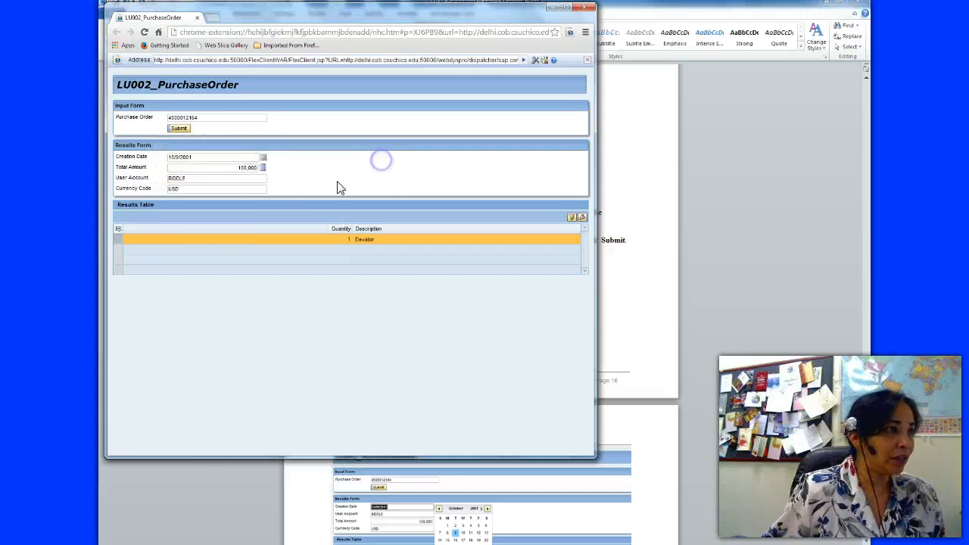
{"action": "left_click", "coordinate": [262, 168]}
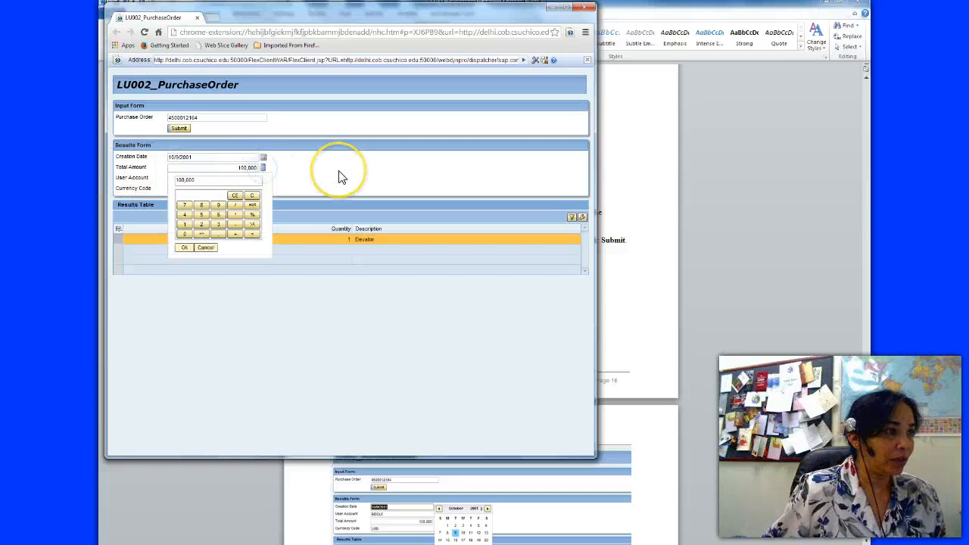
{"action": "left_click", "coordinate": [296, 175]}
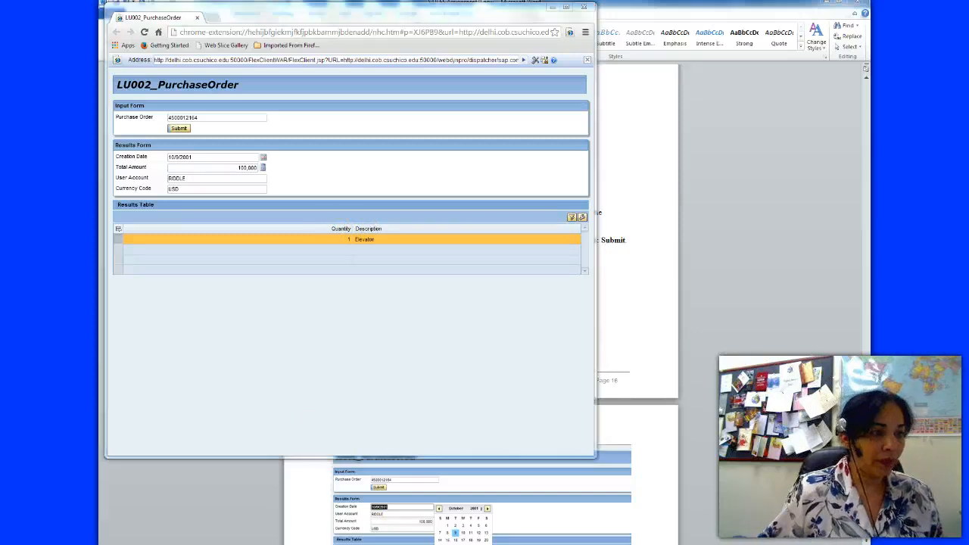
- Read the final screenshot and submission instructions in Word, then return to the LU002_PurchaseOrder application and maximize its window
{"action": "left_click", "coordinate": [714, 292]}
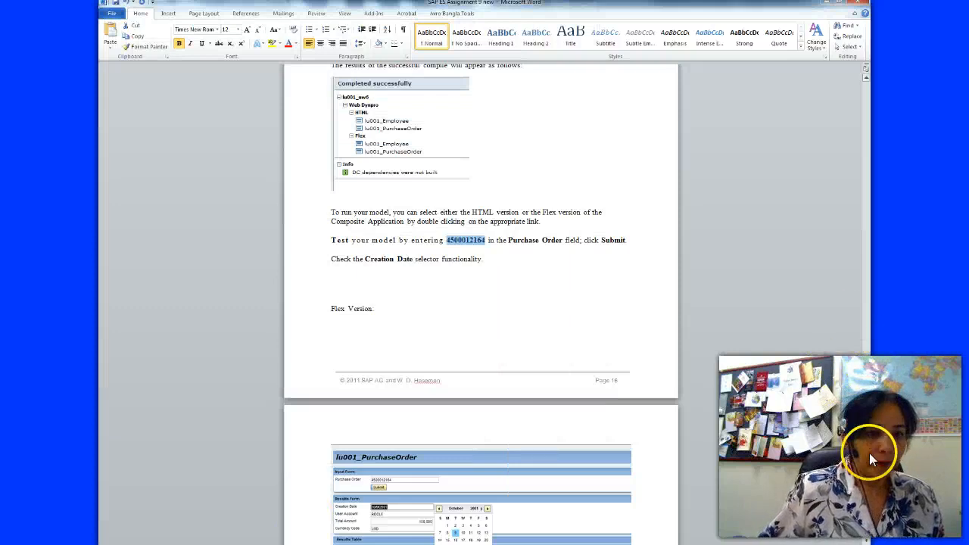
{"action": "scroll", "coordinate": [865, 475], "scroll_direction": "down", "scroll_amount": 5}
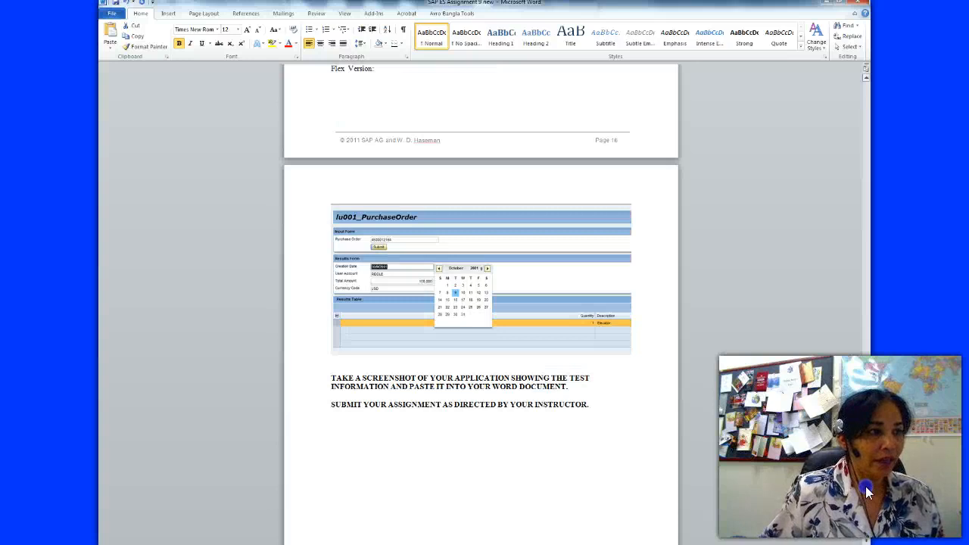
{"action": "scroll", "coordinate": [454, 346], "scroll_direction": "up", "scroll_amount": 1}
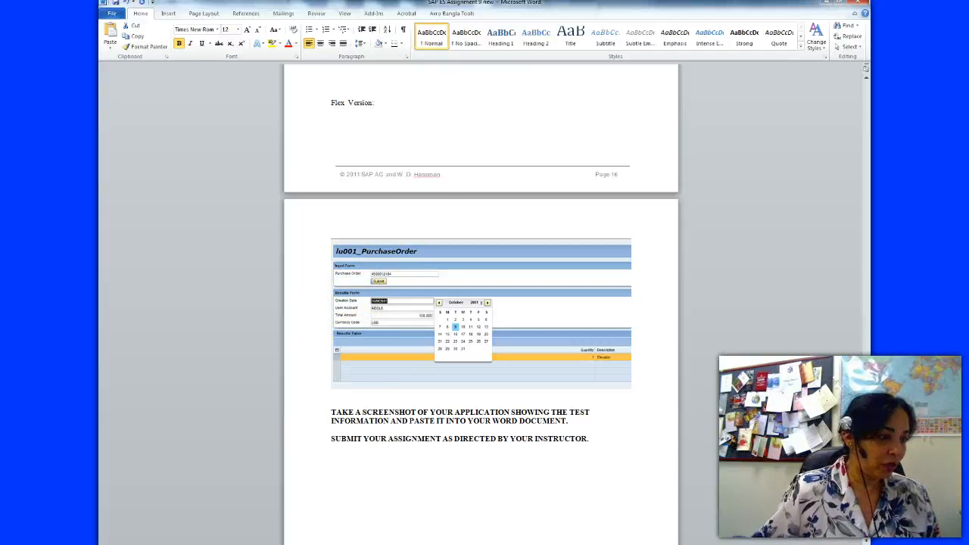
{"action": "mouse_move", "coordinate": [231, 543]}
{"action": "left_click", "coordinate": [272, 528]}
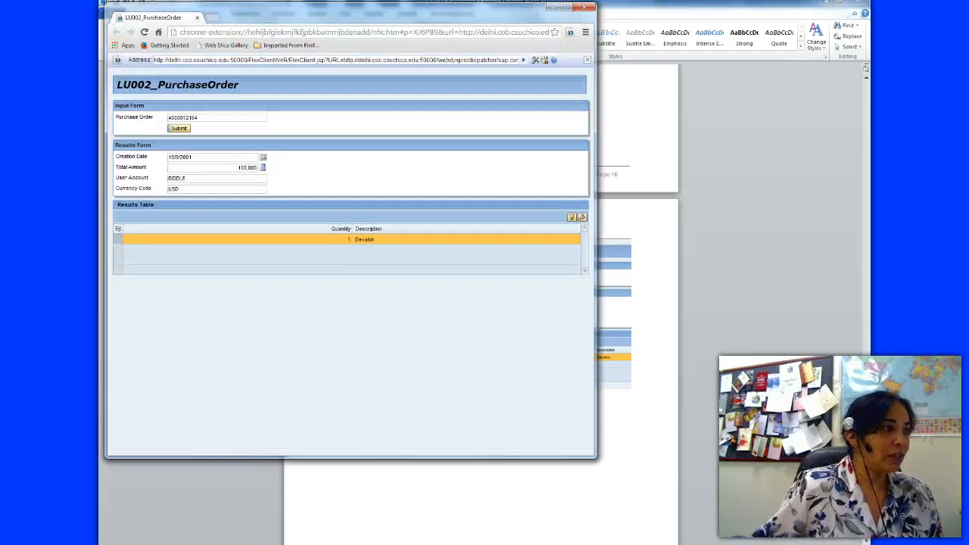
{"action": "left_click", "coordinate": [568, 9]}
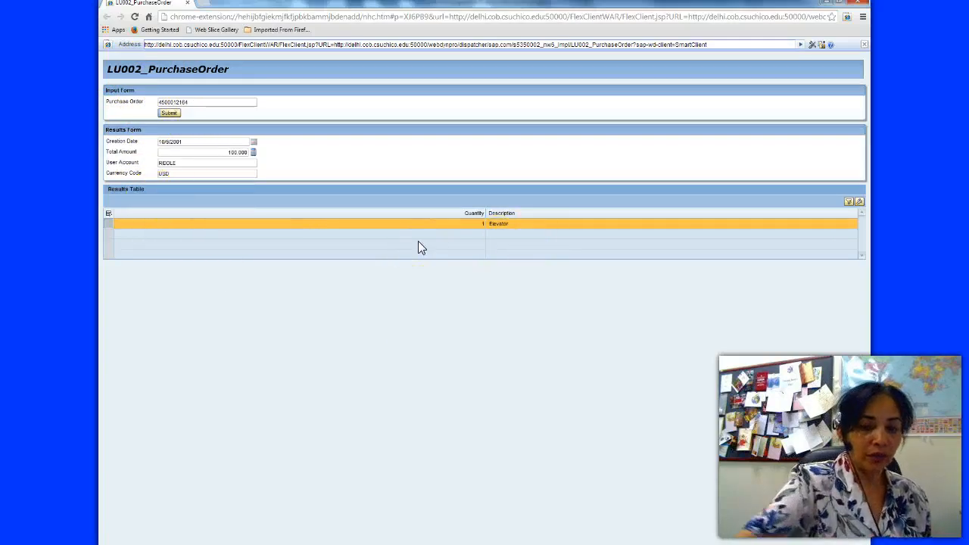
- Create a blank Word document, then return to the LU002_PurchaseOrder application and open the Creation Date calendar
{"action": "left_click", "coordinate": [121, 540]}
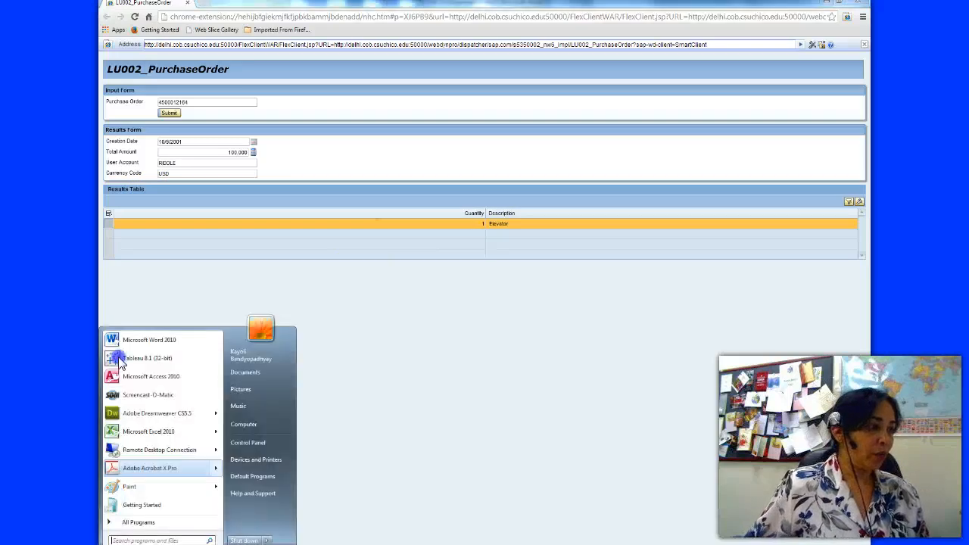
{"action": "left_click", "coordinate": [126, 343]}
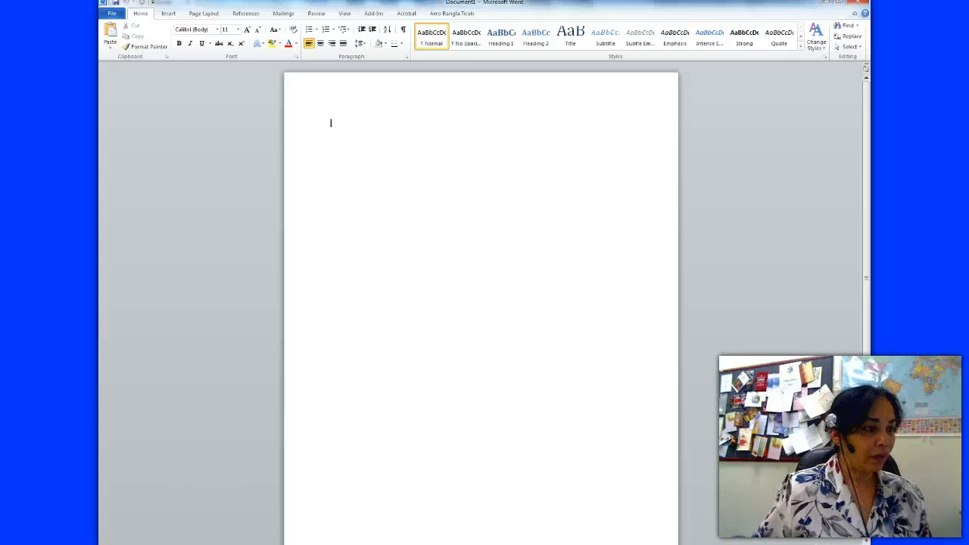
{"action": "left_click", "coordinate": [288, 525]}
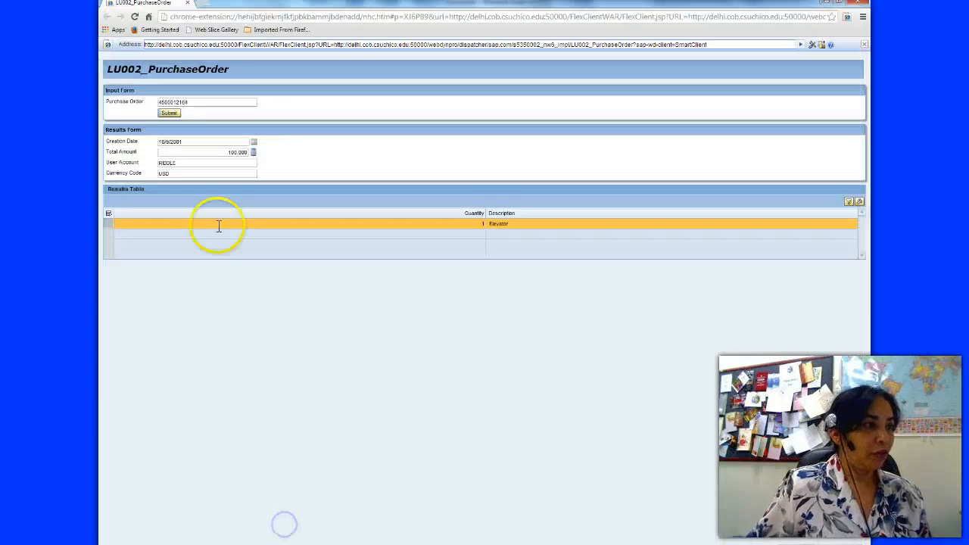
{"action": "left_click", "coordinate": [254, 143]}
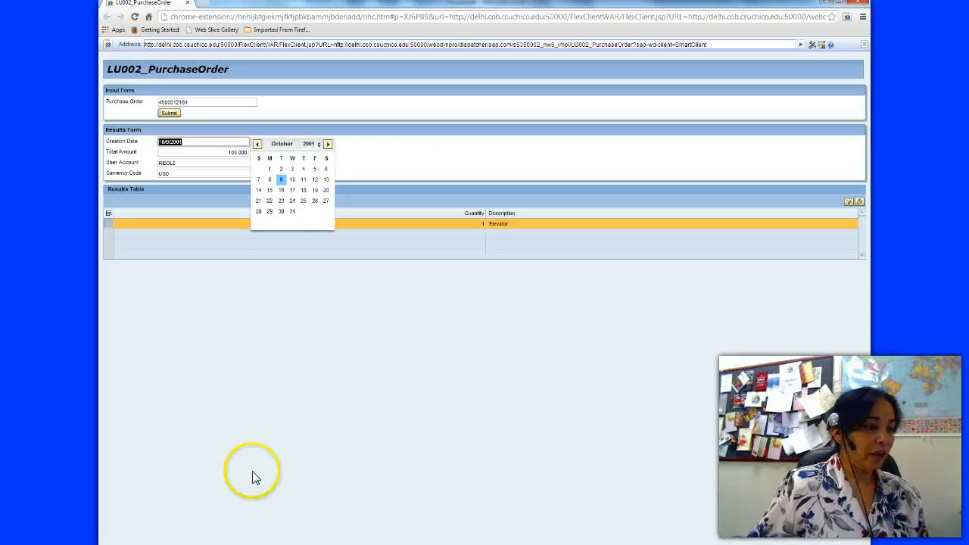
- Switch to the blank Word document and paste the screenshot of the LU002_PurchaseOrder test results into it
{"action": "left_click", "coordinate": [378, 502]}
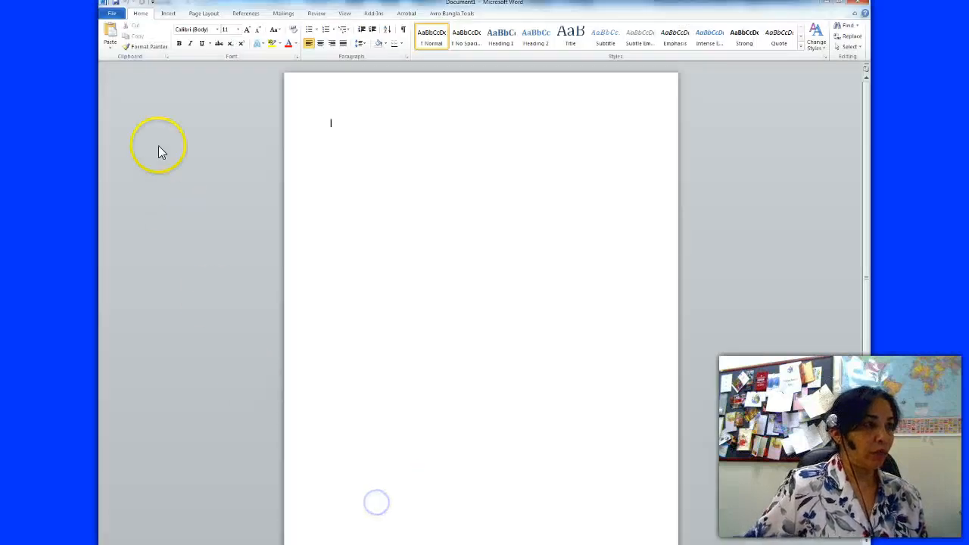
{"action": "left_click", "coordinate": [112, 27]}
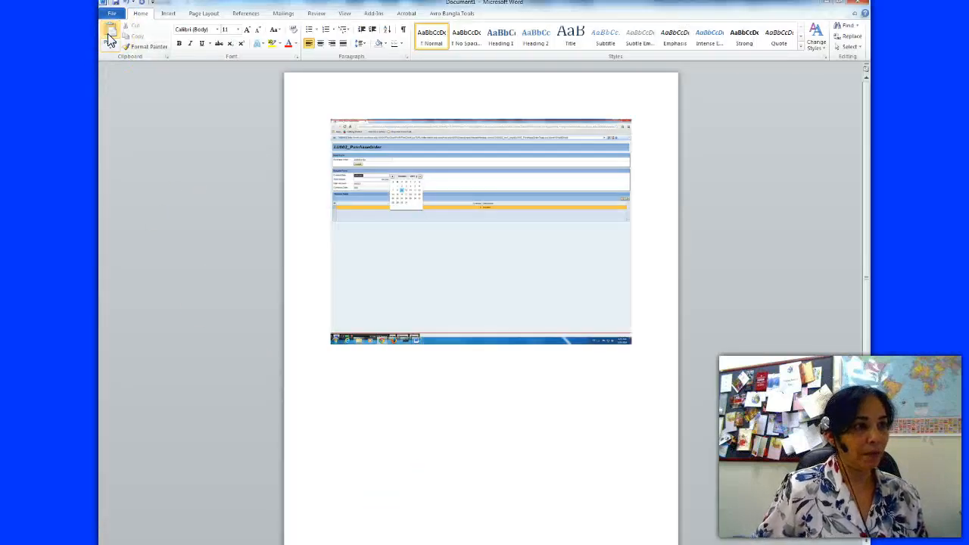
- Check the submission requirements on the first and last pages of the SAP assignment document, and return to the Word document containing the screenshot
{"action": "mouse_move", "coordinate": [318, 543]}
{"action": "left_click", "coordinate": [286, 511]}
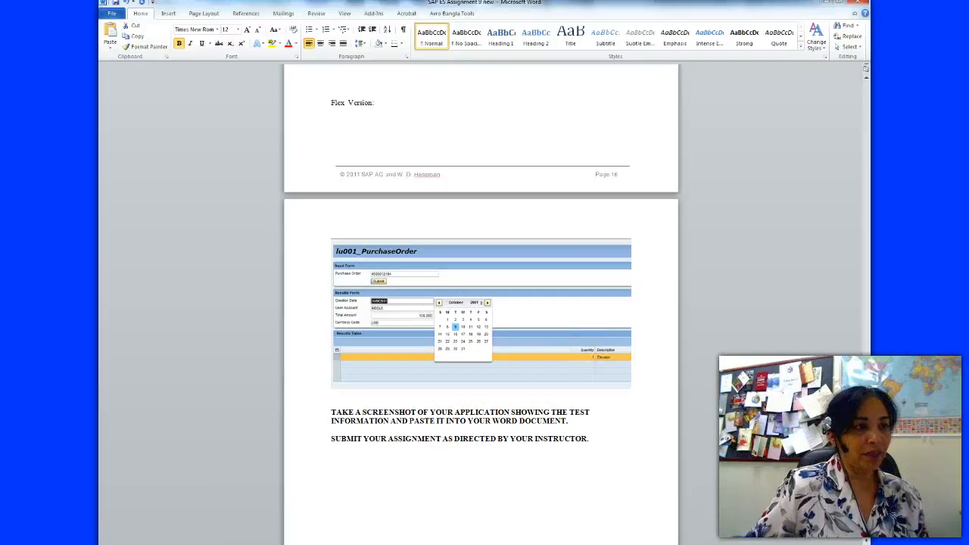
{"action": "left_click_drag", "start_coordinate": [868, 463], "coordinate": [867, 86]}
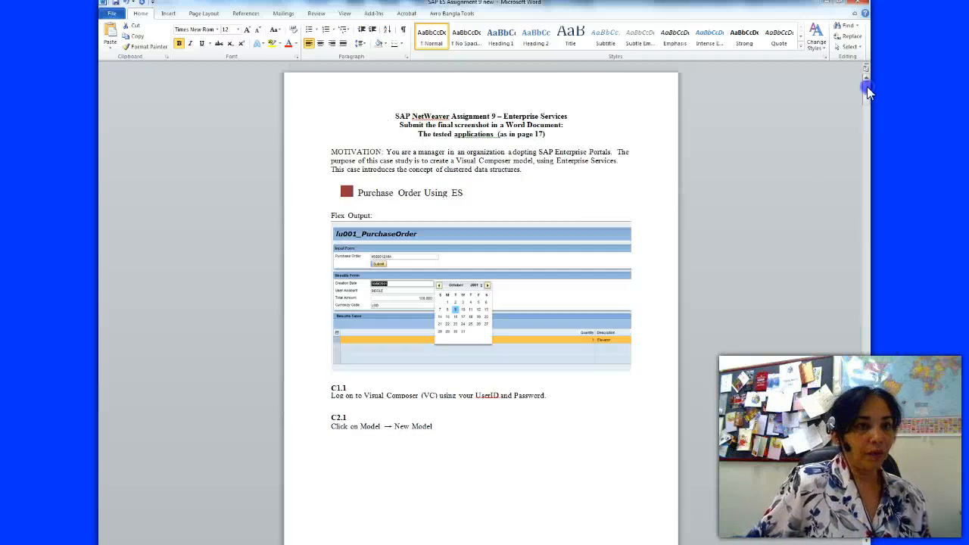
{"action": "left_click_drag", "start_coordinate": [870, 294], "coordinate": [870, 516]}
{"action": "left_click", "coordinate": [608, 449]}
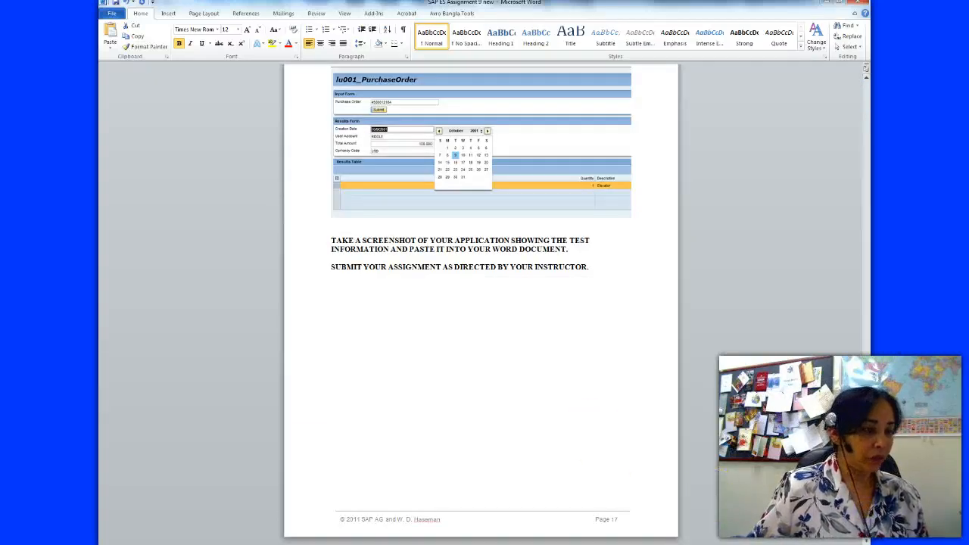
{"action": "left_click", "coordinate": [386, 523]}
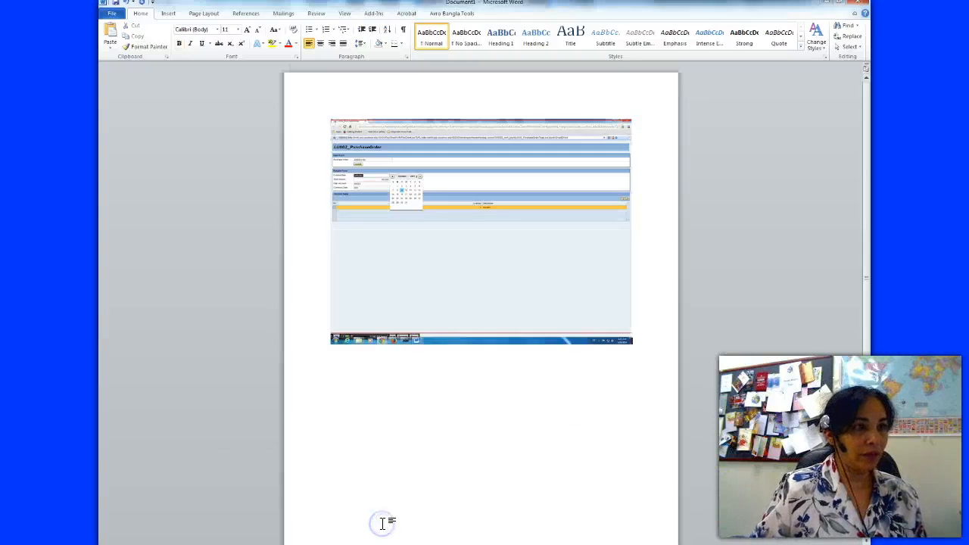
- Bring up the open Chrome windows and preview the LU002_PurchaseOrder application window
{"action": "mouse_move", "coordinate": [231, 542]}
{"action": "left_click", "coordinate": [270, 529]}
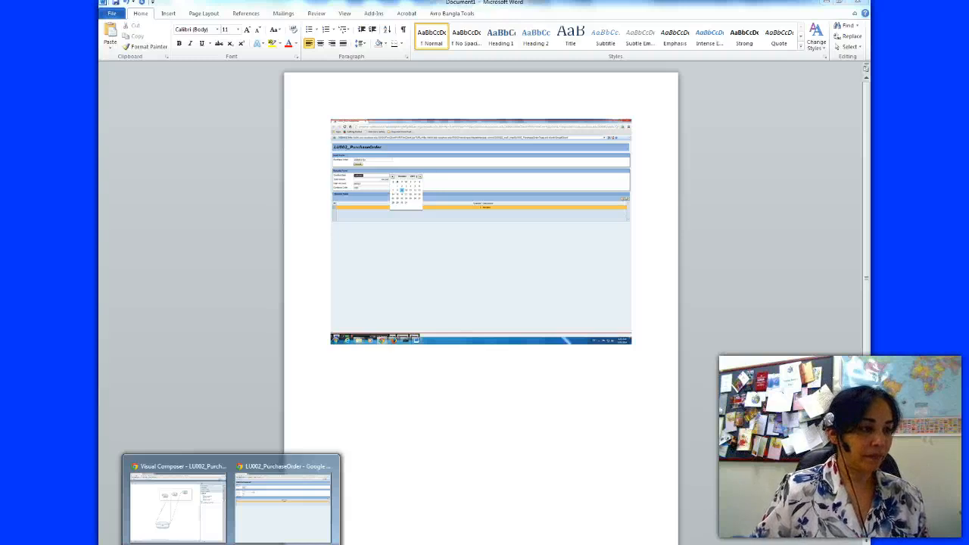
{"action": "mouse_move", "coordinate": [321, 469]}
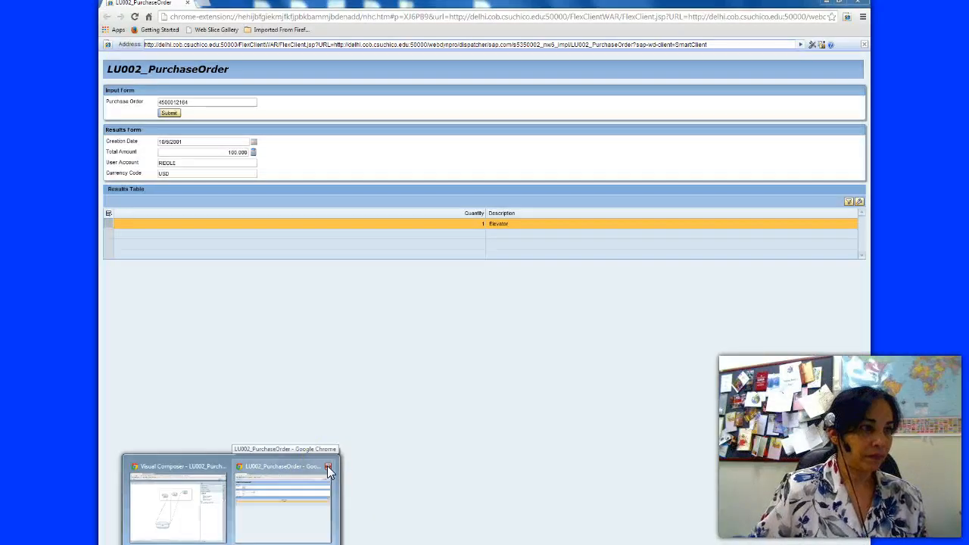